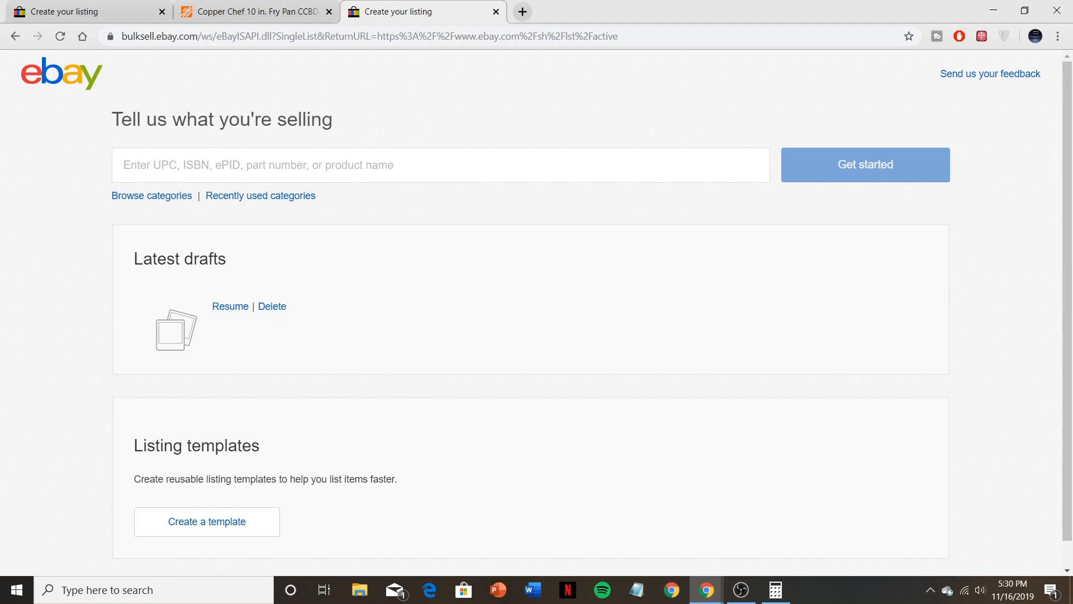
- Examine the Copper Chef fry pan's overview, price and delivery options on its Home Depot product page
{"action": "left_click", "coordinate": [313, 165]}
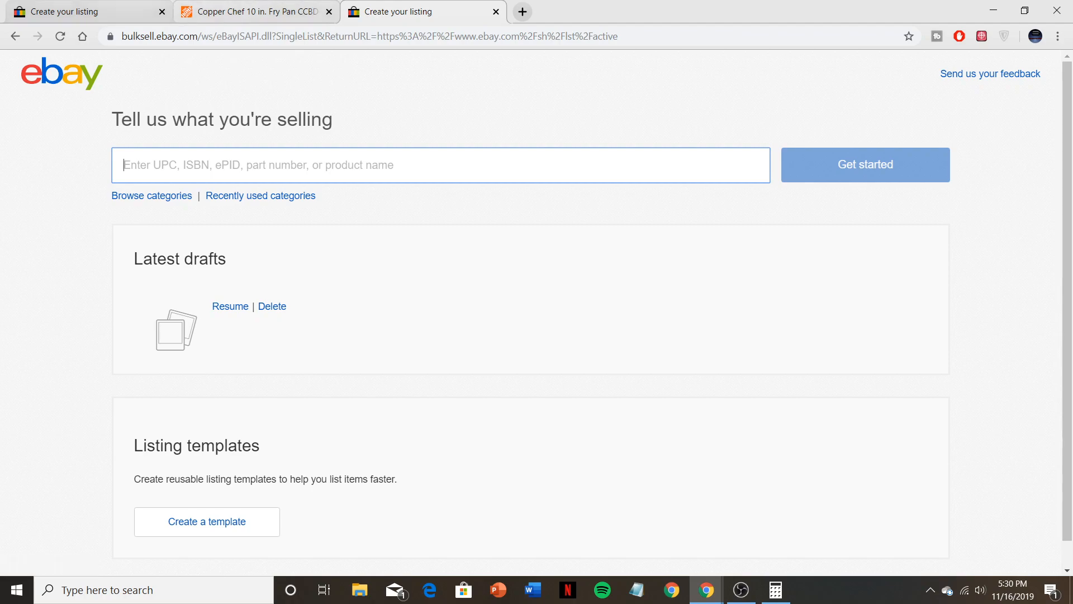
{"action": "left_click", "coordinate": [252, 11]}
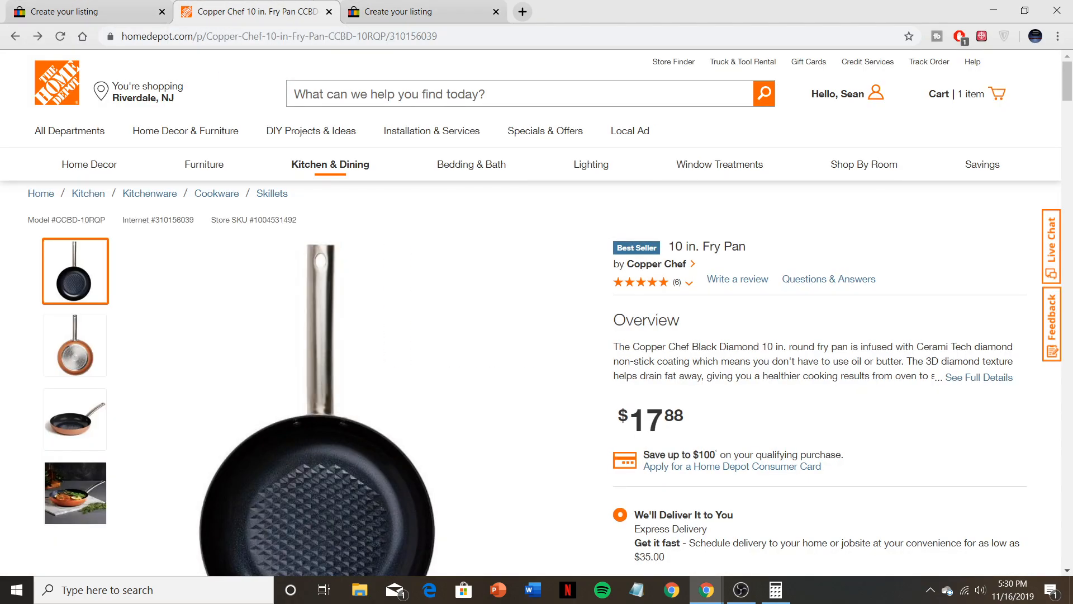
{"action": "scroll", "coordinate": [536, 313], "scroll_direction": "down", "scroll_amount": 1}
{"action": "scroll", "coordinate": [536, 313], "scroll_direction": "down", "scroll_amount": 1}
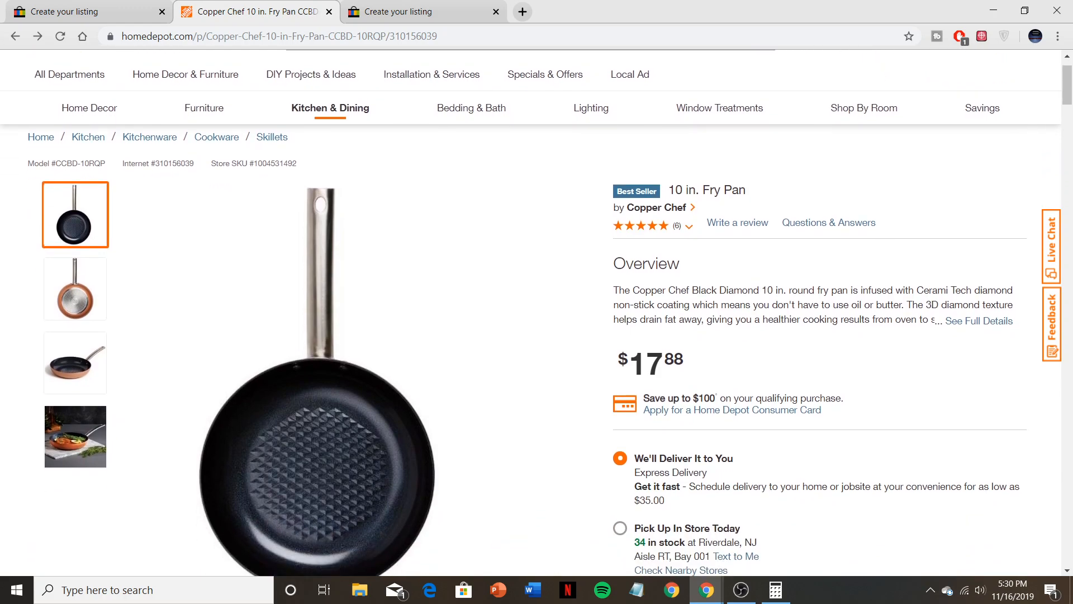
{"action": "left_click_drag", "start_coordinate": [850, 339], "coordinate": [797, 320]}
{"action": "left_click", "coordinate": [810, 341]}
{"action": "scroll", "coordinate": [536, 313], "scroll_direction": "up", "scroll_amount": 2}
{"action": "scroll", "coordinate": [537, 313], "scroll_direction": "down", "scroll_amount": 1}
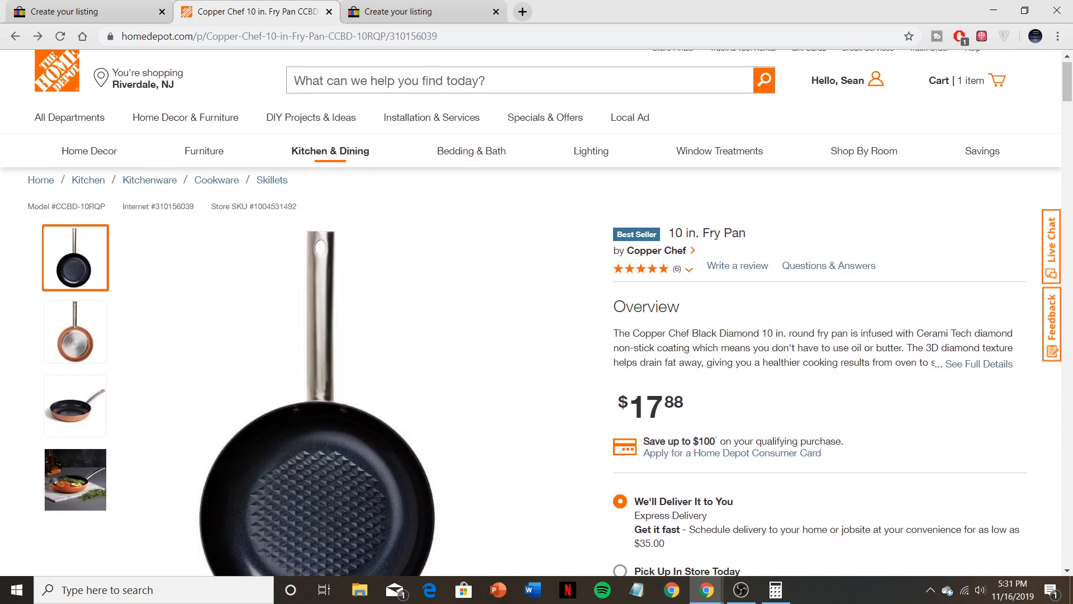
{"action": "mouse_move", "coordinate": [653, 269]}
{"action": "left_click_drag", "start_coordinate": [702, 233], "coordinate": [646, 332]}
{"action": "left_click", "coordinate": [646, 332]}
{"action": "scroll", "coordinate": [536, 335], "scroll_direction": "down", "scroll_amount": 3}
{"action": "scroll", "coordinate": [536, 335], "scroll_direction": "up", "scroll_amount": 3}
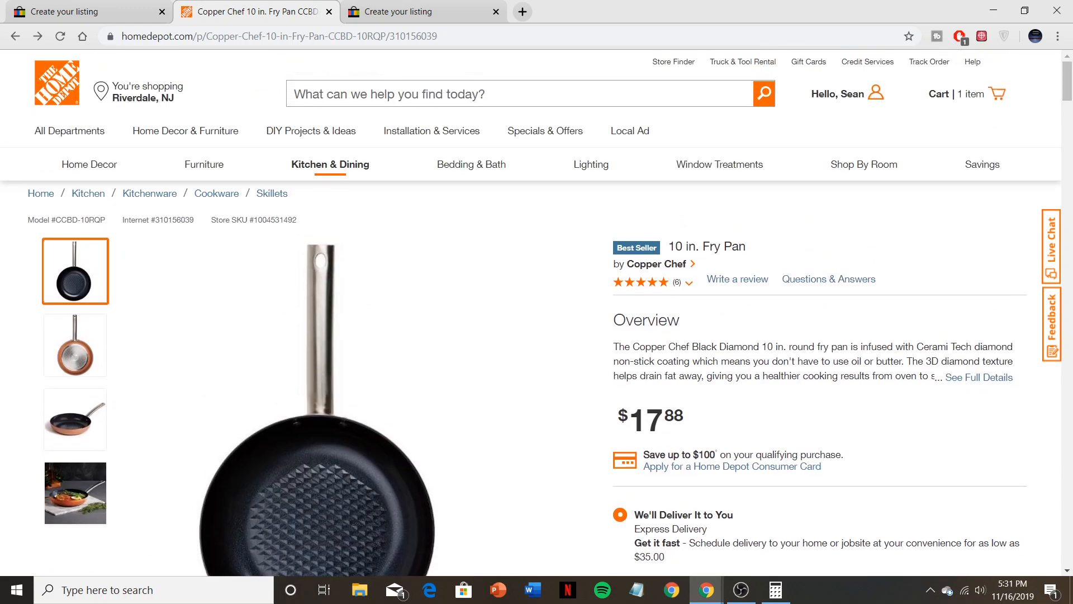
- Open the Home Depot shopping cart and review the order's item price, delivery charge and total
{"action": "left_click", "coordinate": [967, 94]}
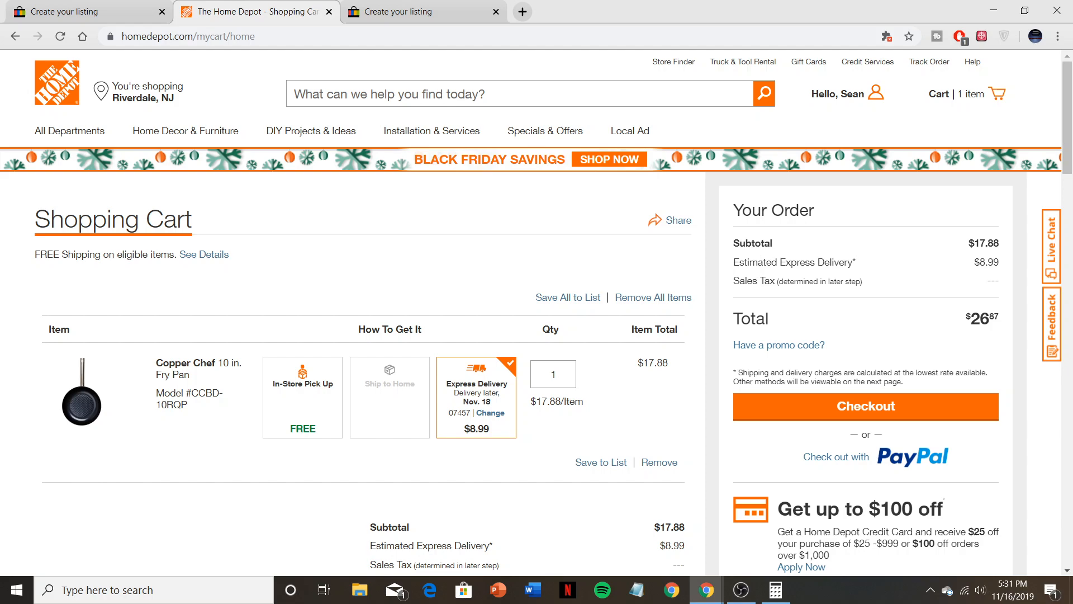
{"action": "scroll", "coordinate": [531, 307], "scroll_direction": "down", "scroll_amount": 3}
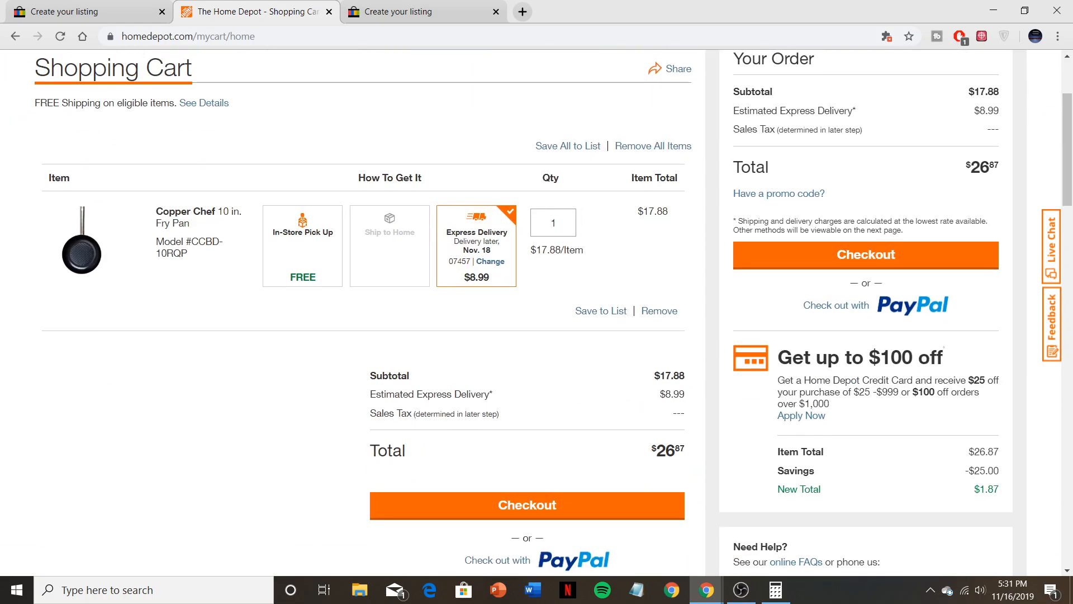
{"action": "scroll", "coordinate": [536, 313], "scroll_direction": "up", "scroll_amount": 3}
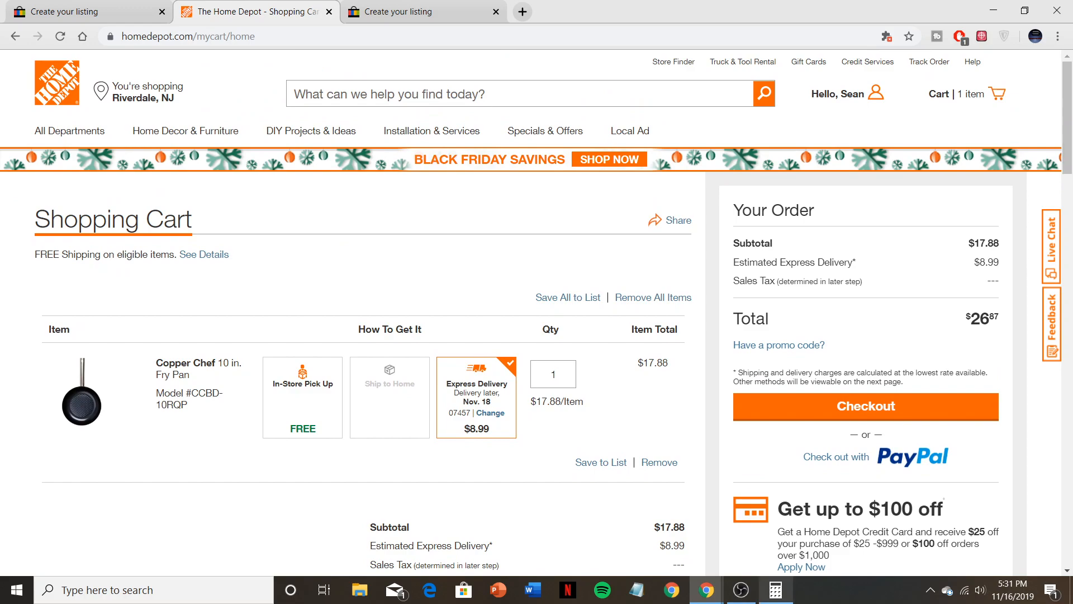
- Enter the cart total of 26.87 in Calculator and return to the browser
{"action": "left_click", "coordinate": [775, 590]}
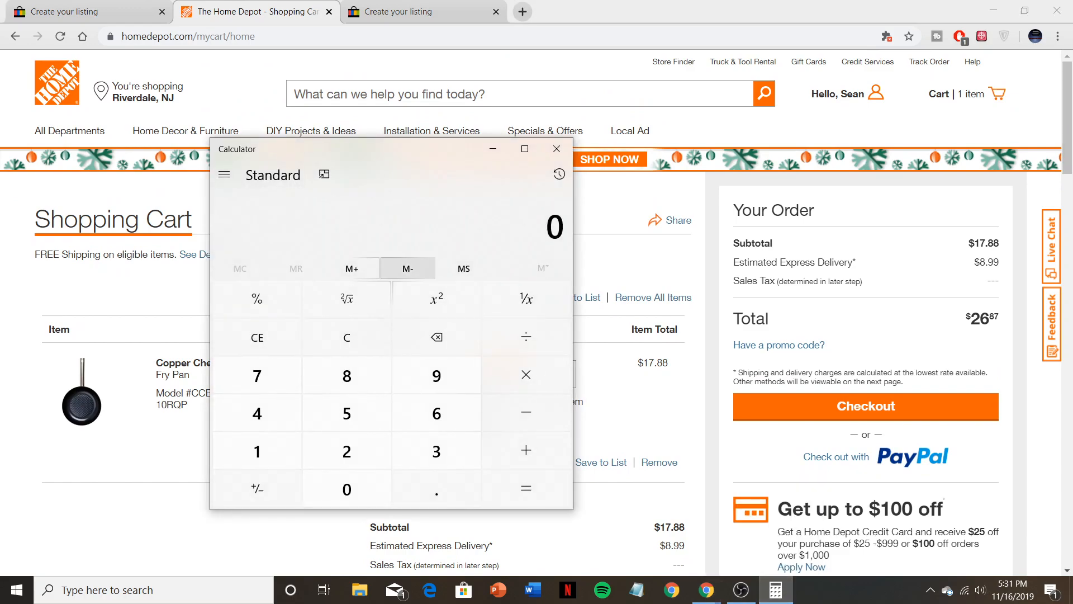
{"action": "left_click", "coordinate": [346, 451]}
{"action": "left_click", "coordinate": [436, 413]}
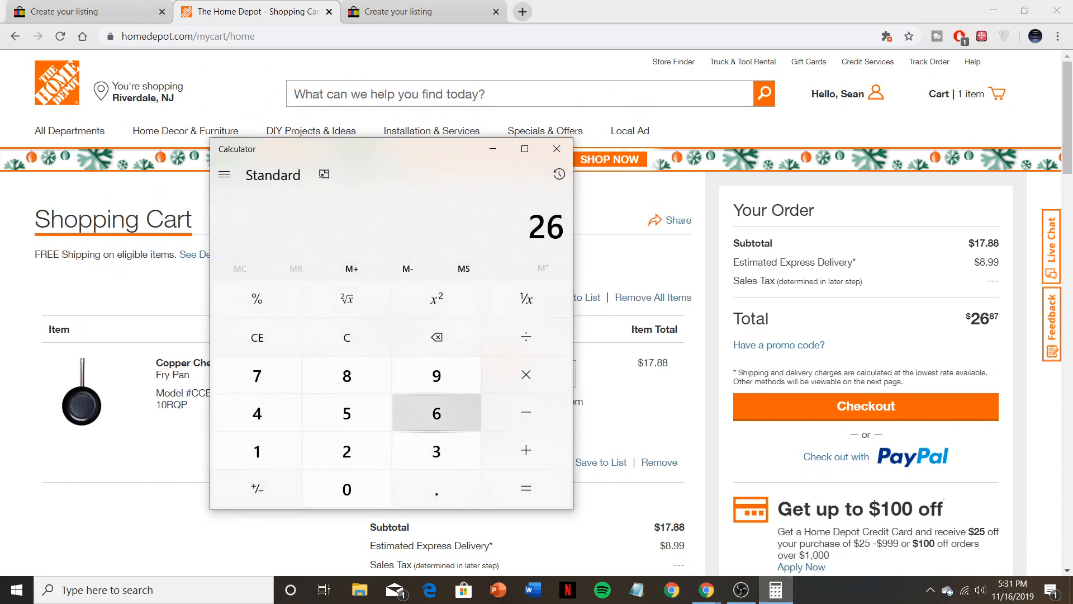
{"action": "left_click", "coordinate": [436, 489]}
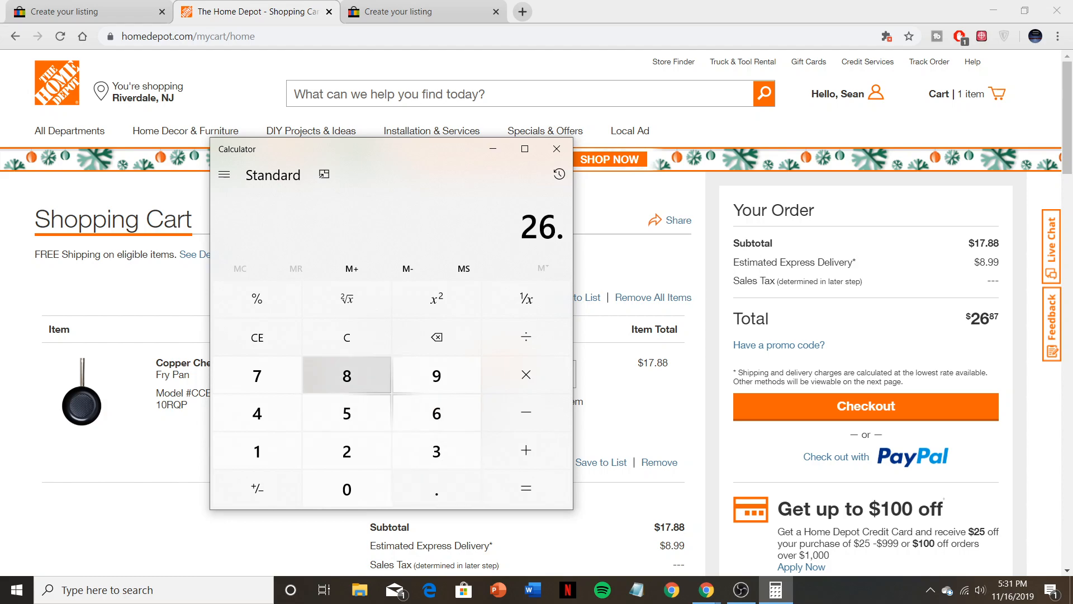
{"action": "left_click", "coordinate": [346, 376]}
{"action": "left_click", "coordinate": [258, 376]}
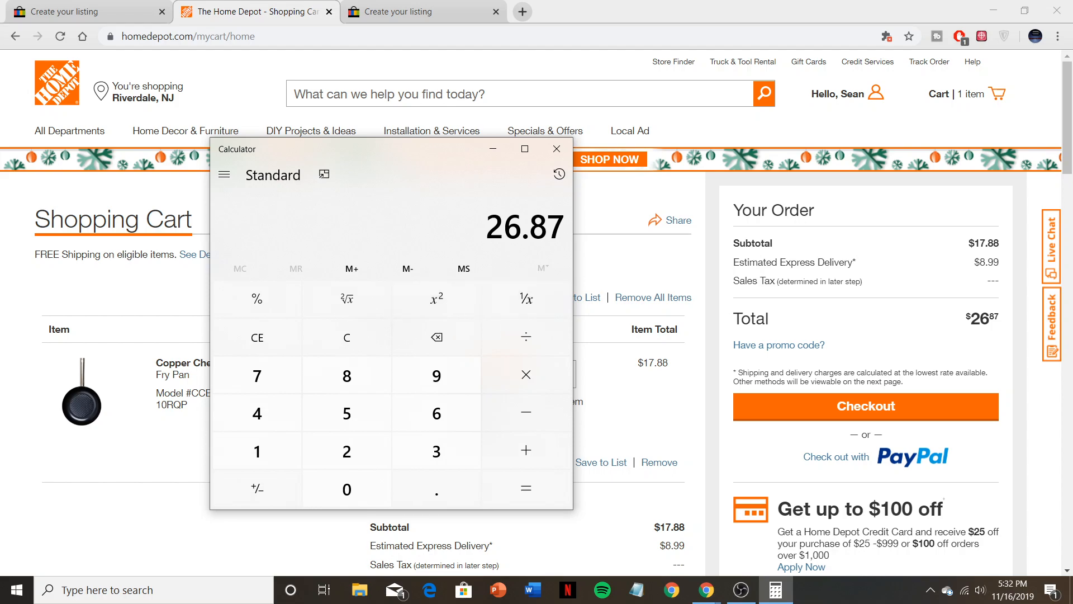
{"action": "key", "text": "alt+Tab"}
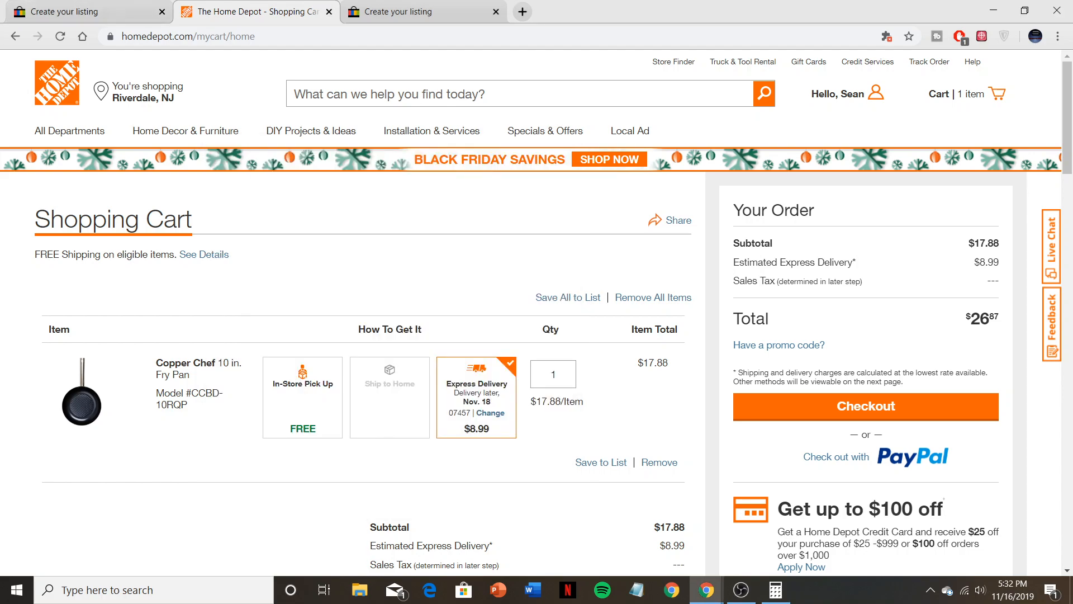
- Go back to the Home Depot product page and copy the fry pan's title, including the Best Seller label
{"action": "left_click", "coordinate": [15, 35]}
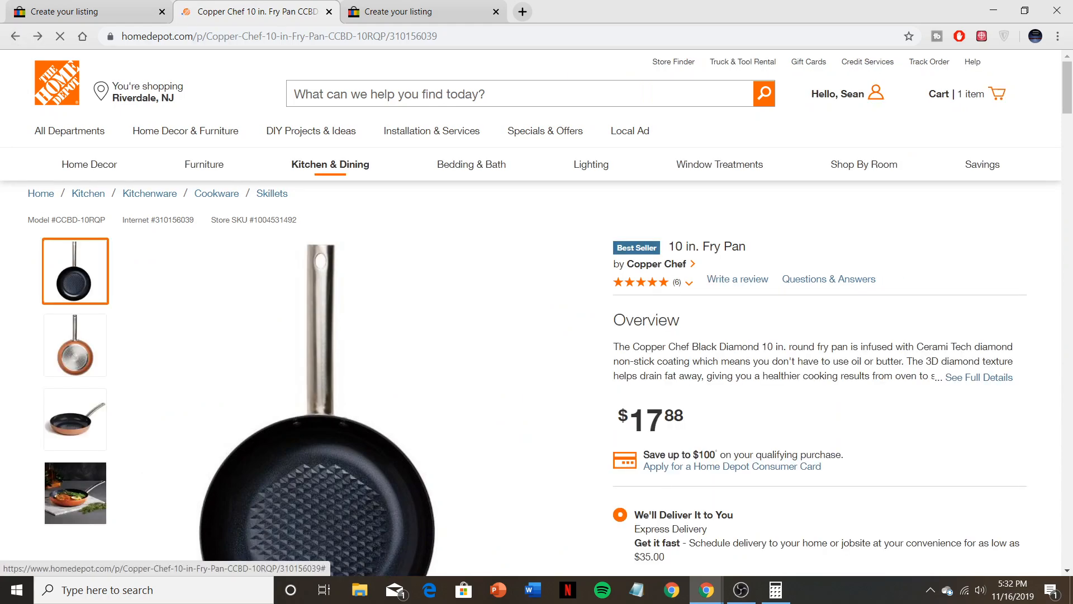
{"action": "triple_click", "coordinate": [703, 246]}
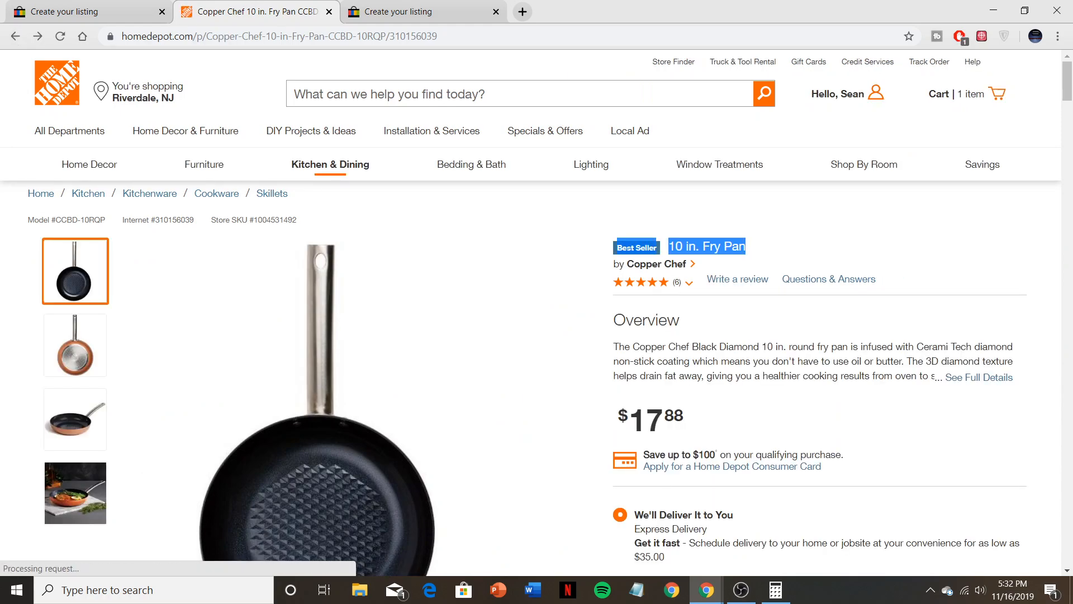
{"action": "left_click", "coordinate": [701, 246]}
{"action": "triple_click", "coordinate": [700, 245]}
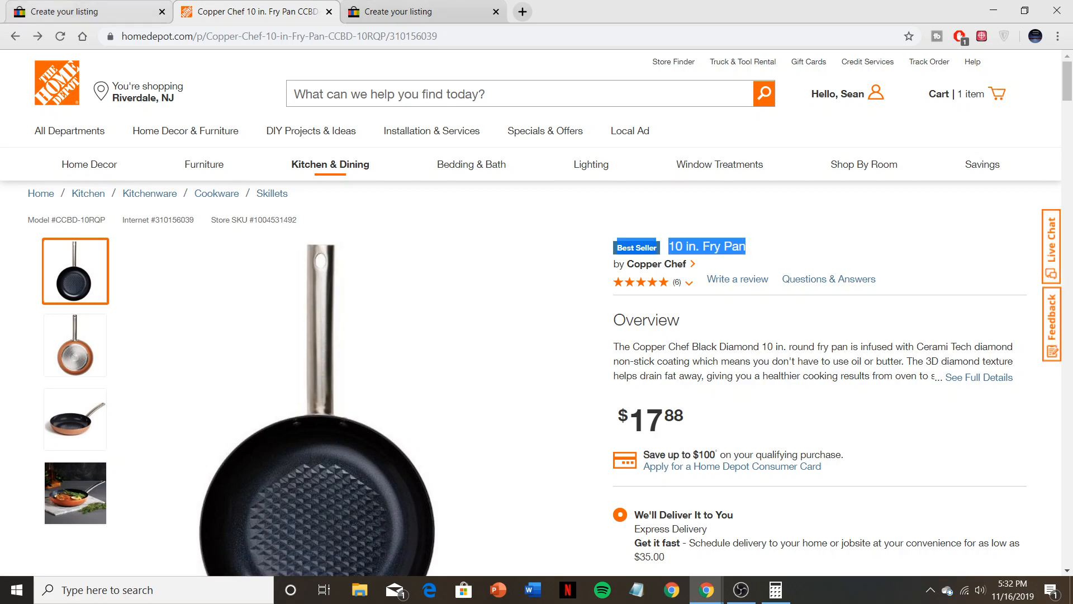
- Try starting a separate eBay listing for "Best Seller10 in. Fry Pan" without selecting a catalog product
{"action": "left_click", "coordinate": [89, 12]}
{"action": "left_click", "coordinate": [414, 12]}
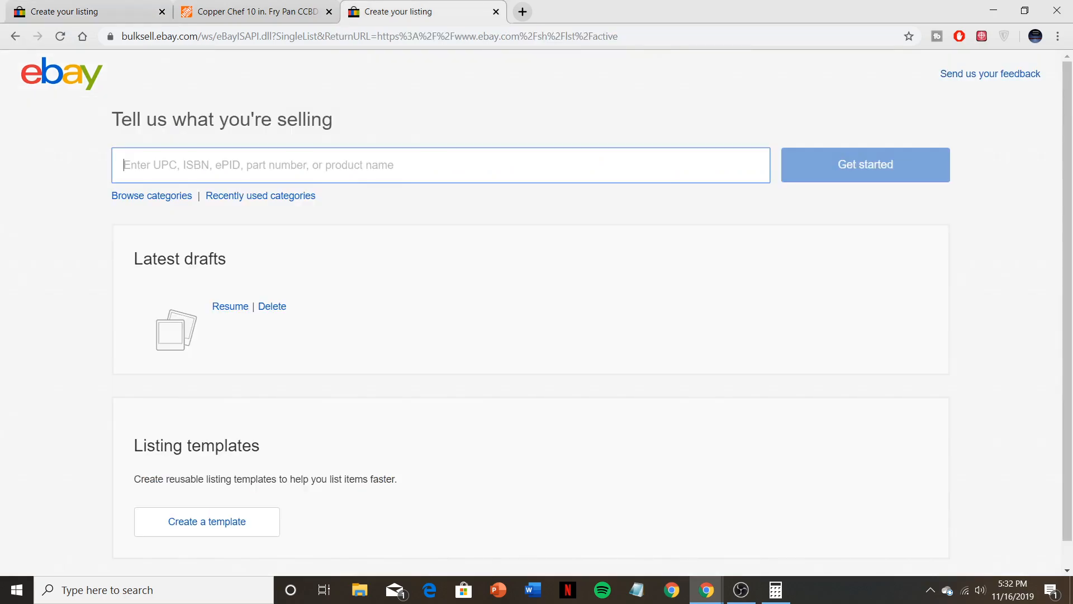
{"action": "type", "text": "Best Seller10 in. Fry Pan"}
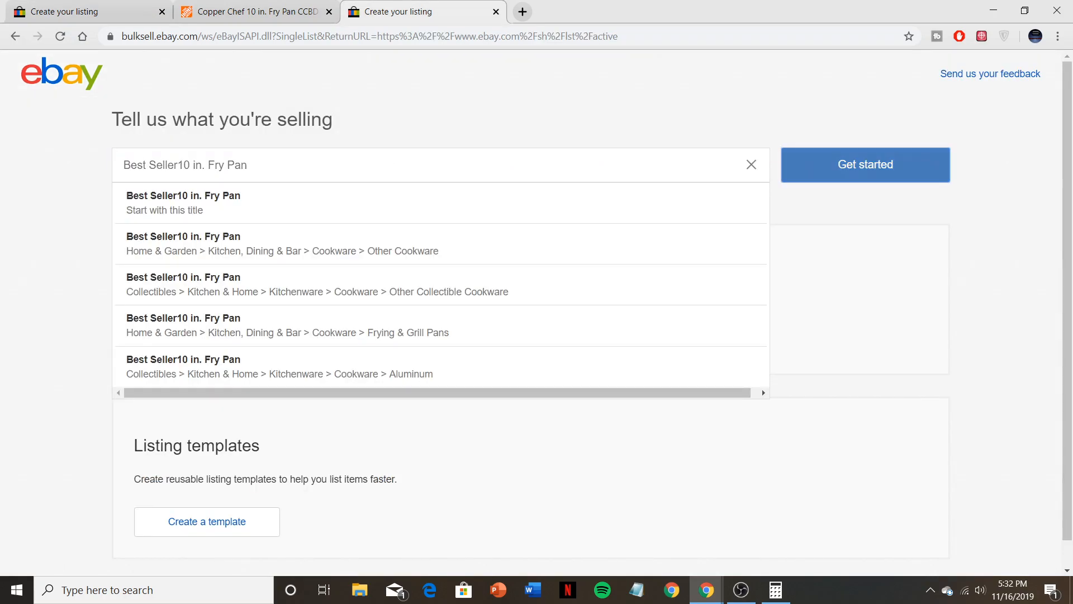
{"action": "key", "text": "Return"}
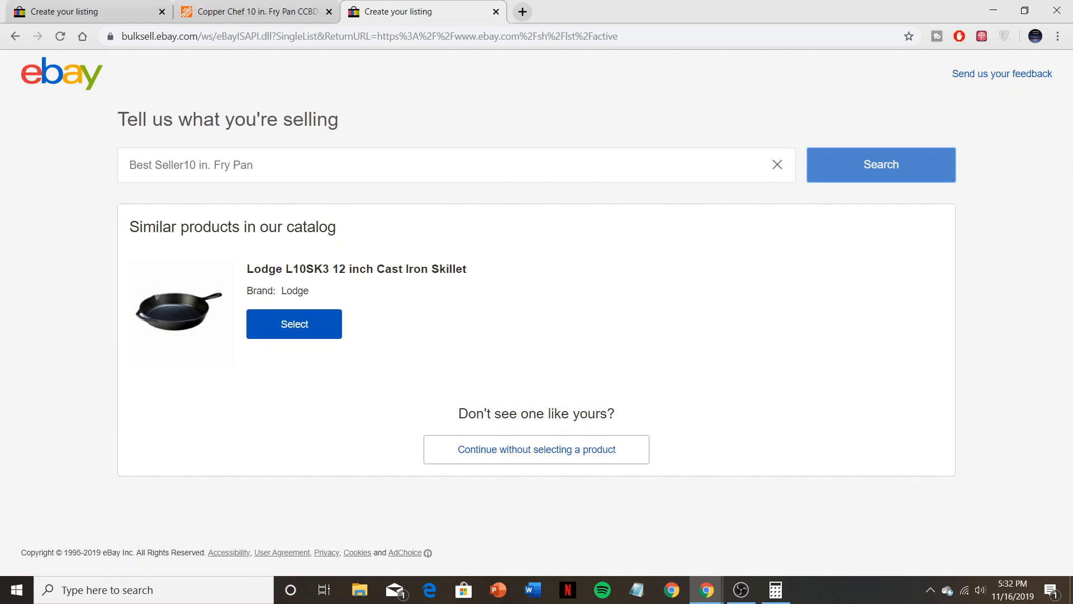
{"action": "left_click", "coordinate": [537, 449]}
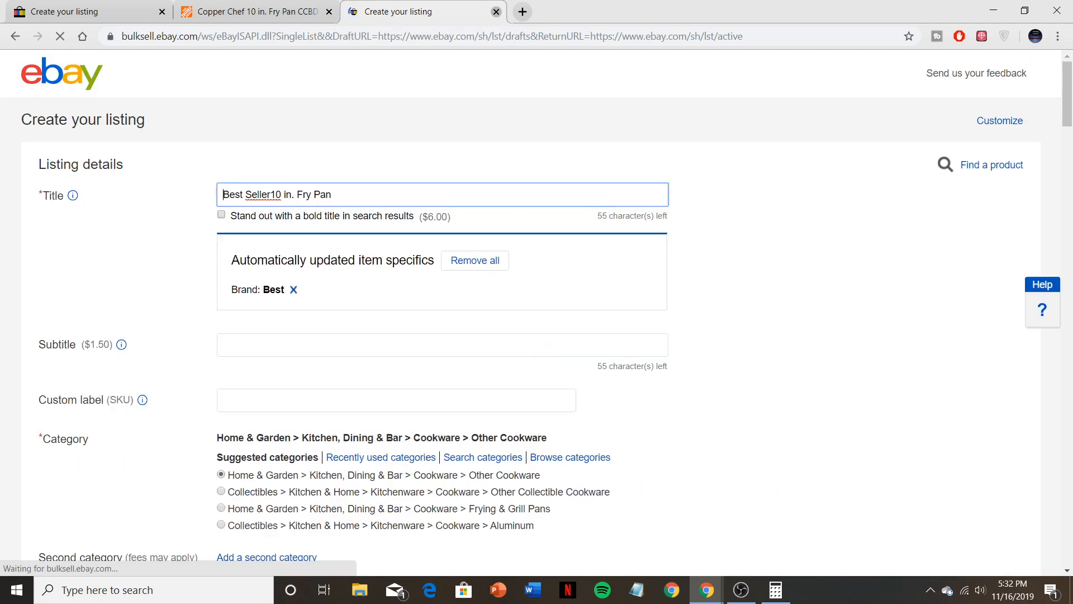
{"action": "left_click", "coordinate": [496, 12]}
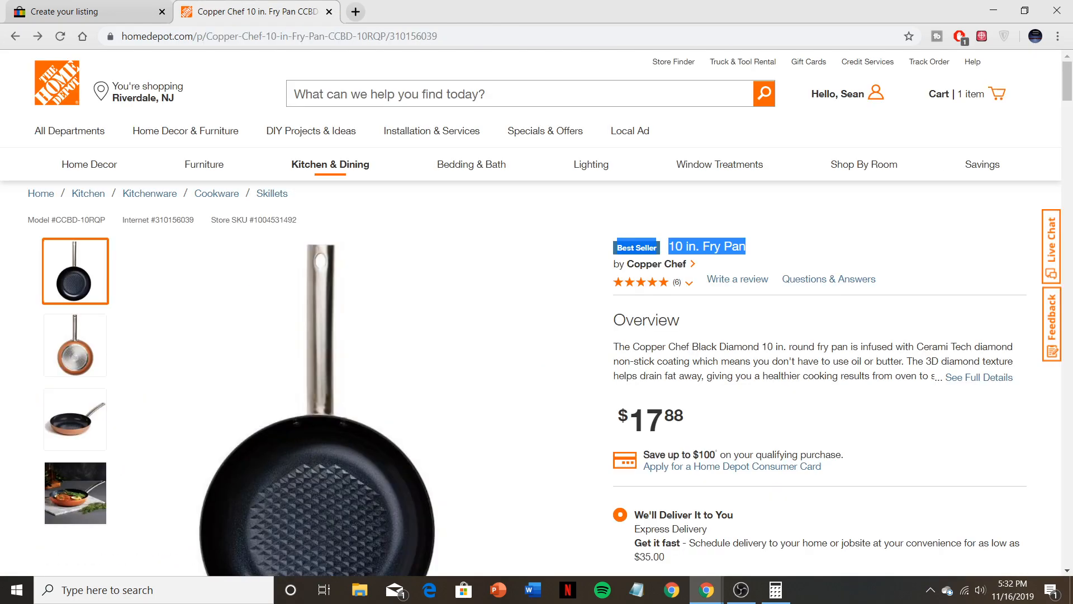
- Title the remaining eBay listing draft "10 inch Frying Pan", checking it against the Home Depot product page
{"action": "left_click", "coordinate": [67, 11]}
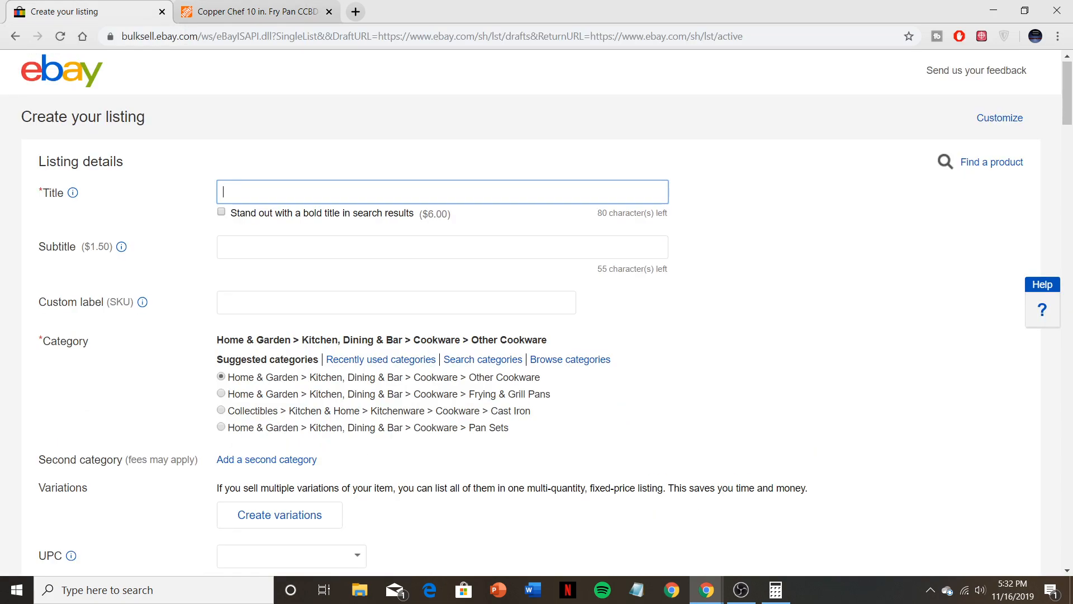
{"action": "type", "text": "Fry"}
{"action": "key", "text": "BackSpace"}
{"action": "key", "text": "BackSpace"}
{"action": "type", "text": "10 inch Frying Pan"}
{"action": "left_click", "coordinate": [251, 11]}
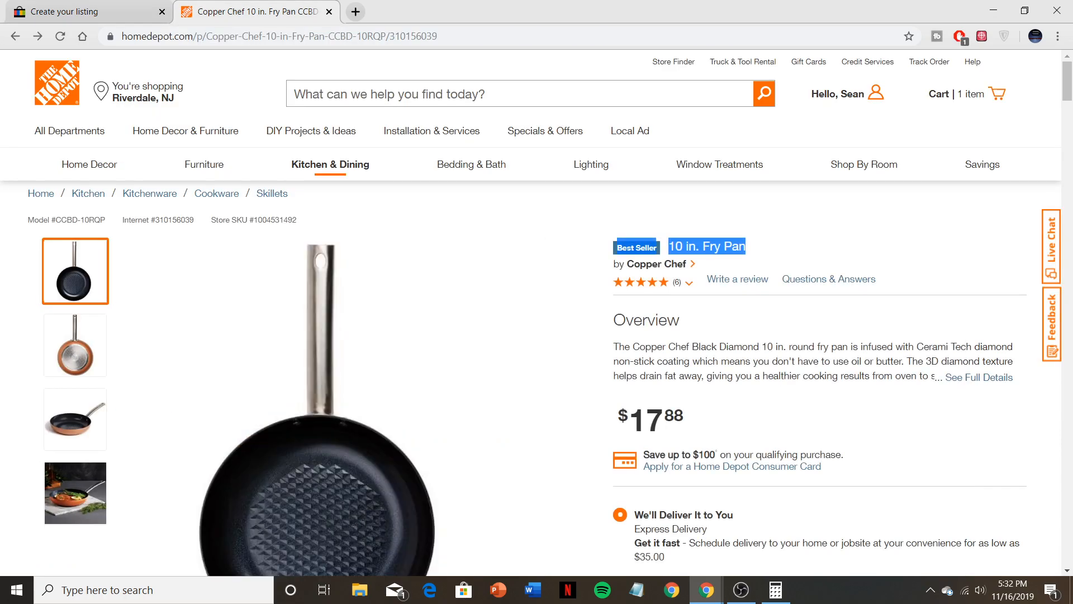
{"action": "left_click", "coordinate": [89, 11]}
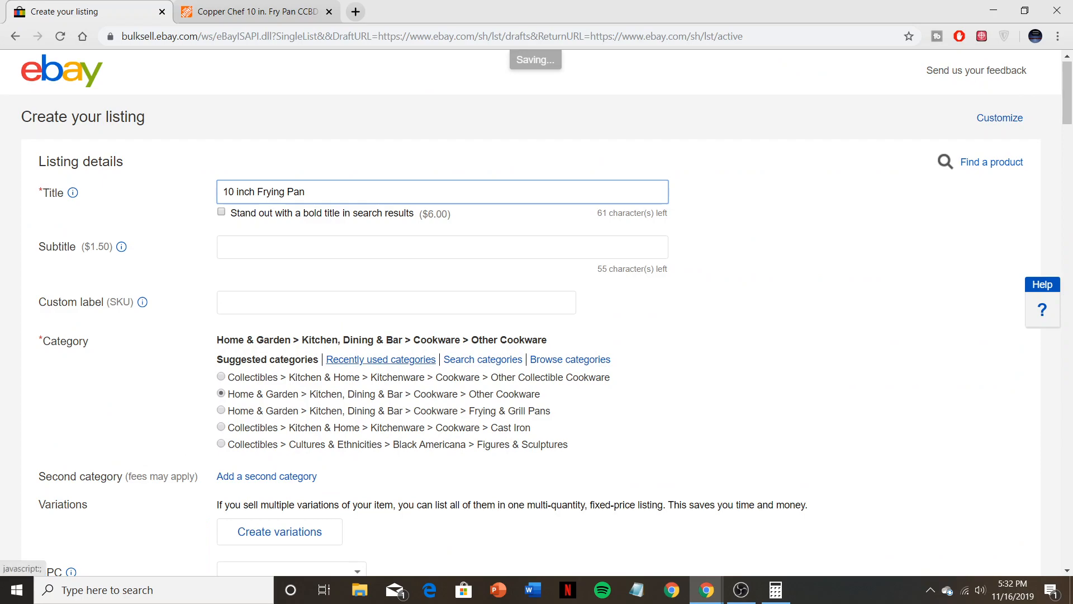
- Leave the UPC empty and set the listing's condition to New
{"action": "scroll", "coordinate": [380, 361], "scroll_direction": "down", "scroll_amount": 1}
{"action": "scroll", "coordinate": [536, 313], "scroll_direction": "down", "scroll_amount": 2}
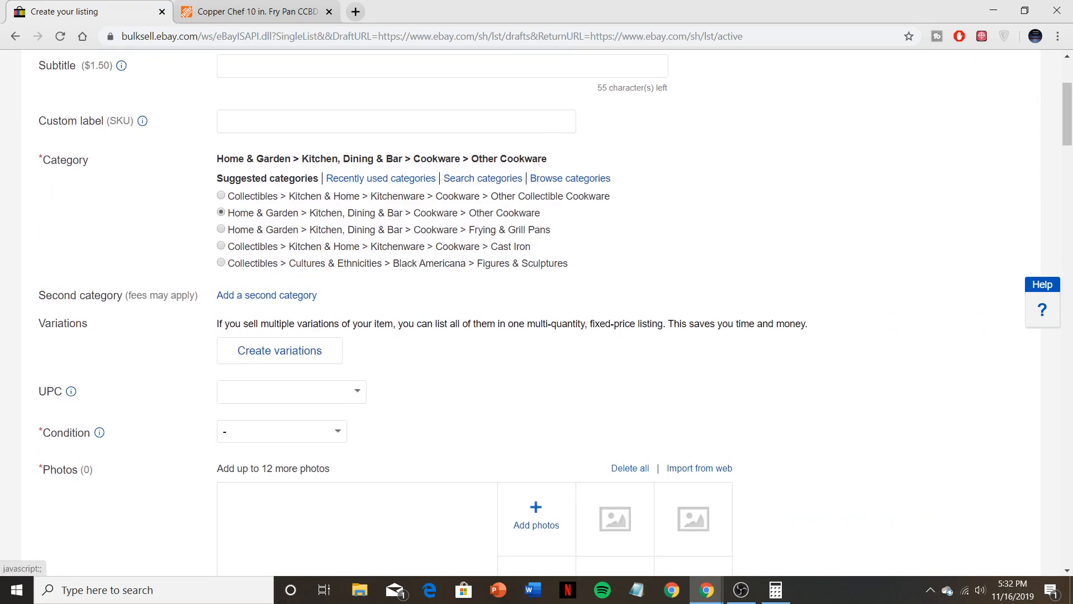
{"action": "left_click", "coordinate": [285, 391]}
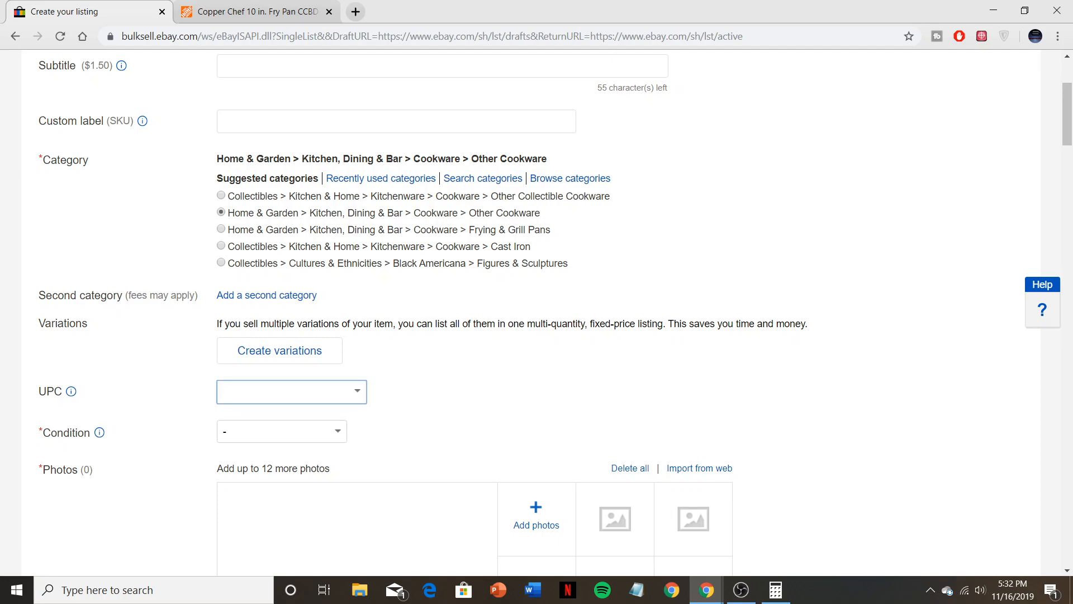
{"action": "scroll", "coordinate": [537, 313], "scroll_direction": "down", "scroll_amount": 1}
{"action": "left_click", "coordinate": [281, 378]}
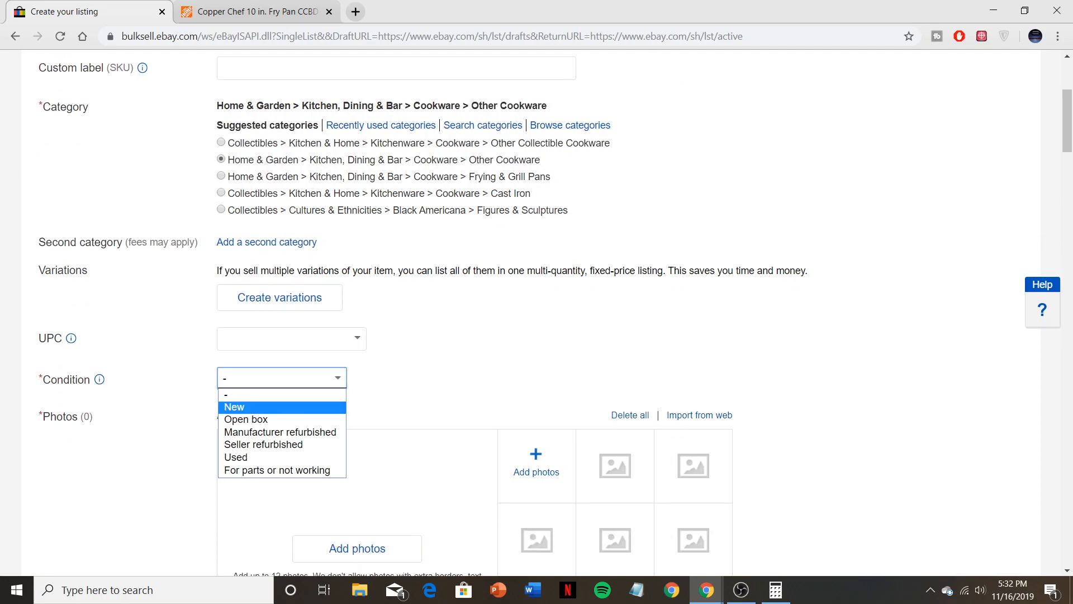
{"action": "left_click", "coordinate": [252, 407]}
- Check the fry pan's photos, delivery options and customer ratings on the Home Depot page
{"action": "left_click", "coordinate": [257, 11]}
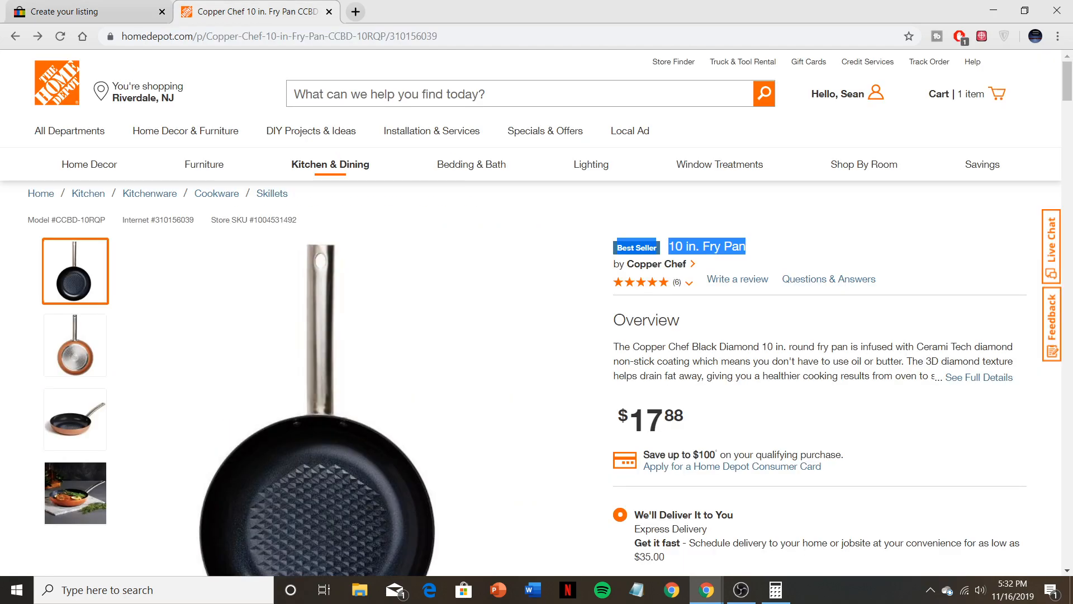
{"action": "scroll", "coordinate": [651, 291], "scroll_direction": "down", "scroll_amount": 3}
{"action": "scroll", "coordinate": [531, 263], "scroll_direction": "down", "scroll_amount": 3}
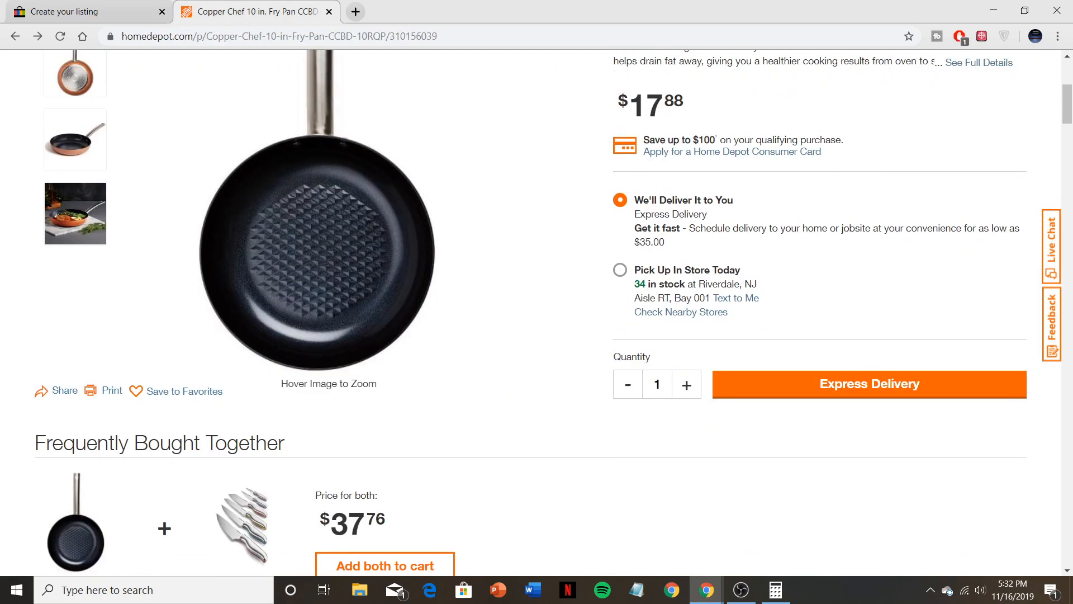
{"action": "scroll", "coordinate": [531, 313], "scroll_direction": "up", "scroll_amount": 4}
{"action": "mouse_move", "coordinate": [653, 193]}
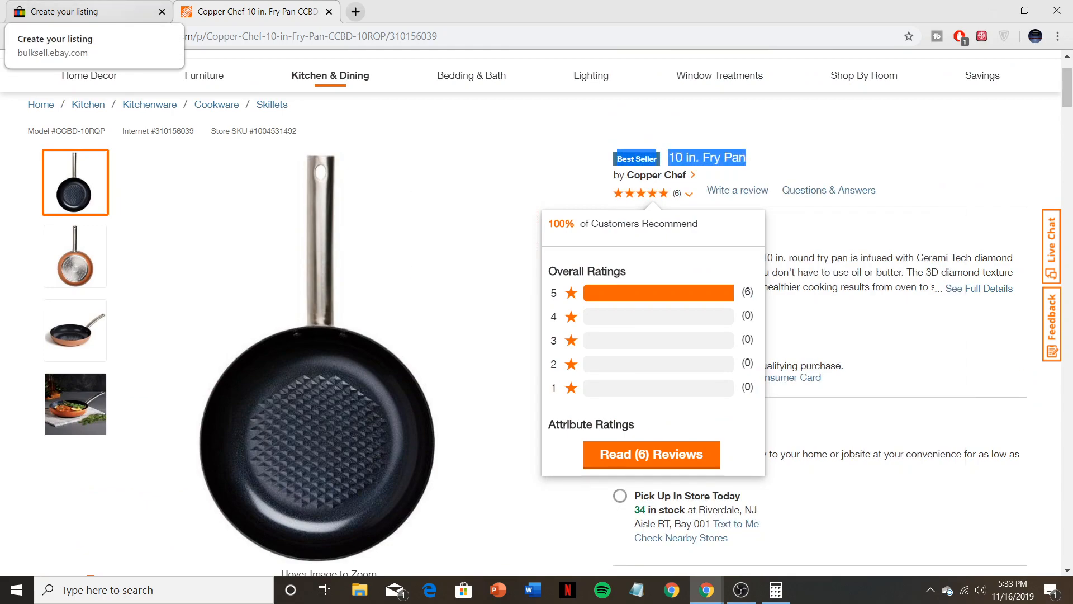
- View the eBay listing's Photos section, and show the Home Depot product page in a smaller window over the desktop
{"action": "left_click", "coordinate": [84, 11]}
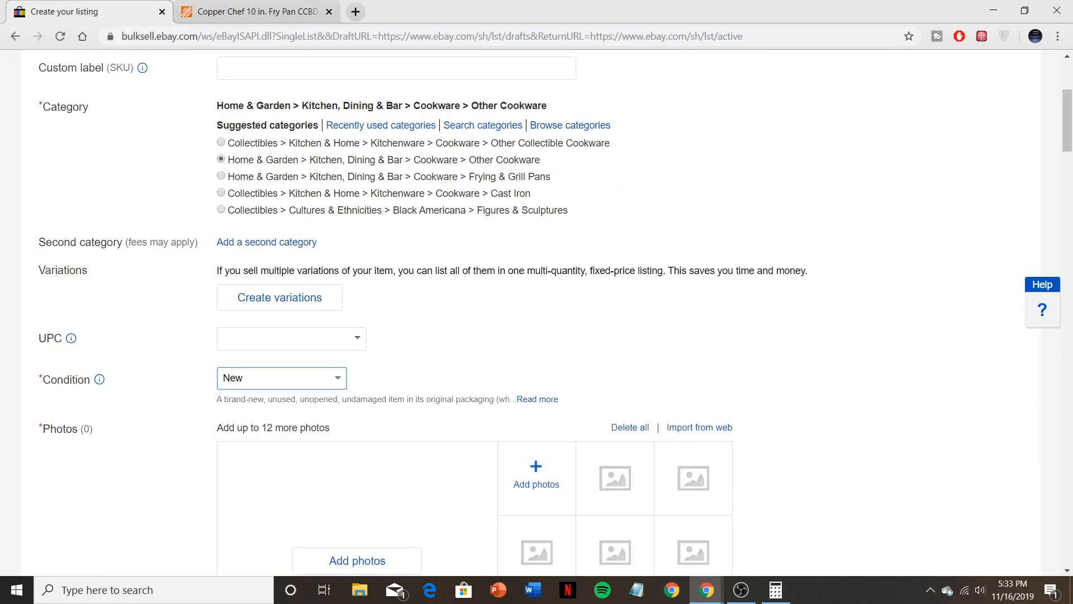
{"action": "scroll", "coordinate": [536, 313], "scroll_direction": "down", "scroll_amount": 4}
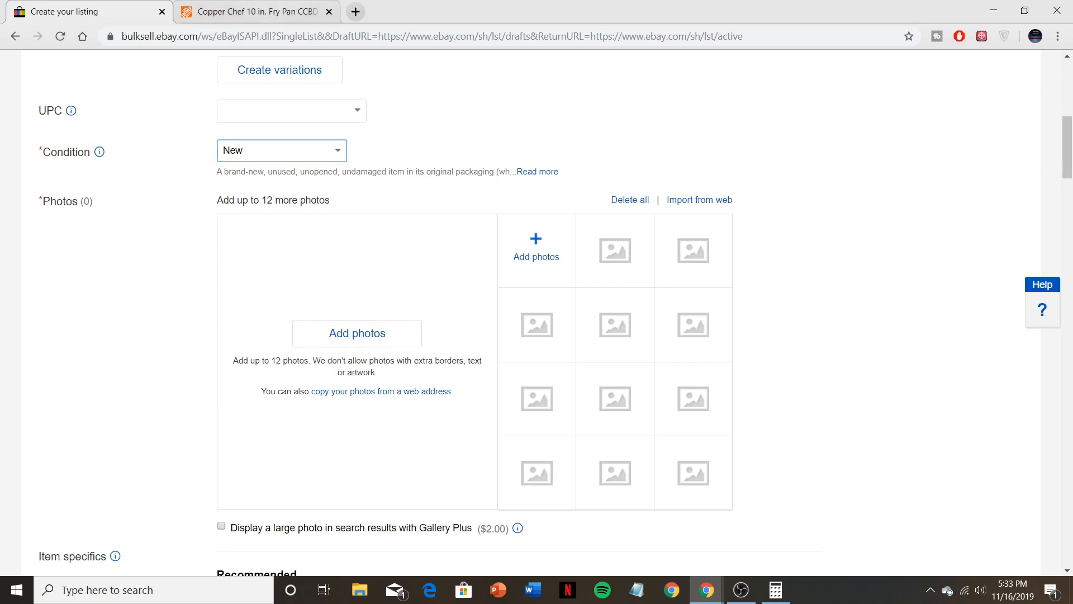
{"action": "left_click", "coordinate": [251, 11]}
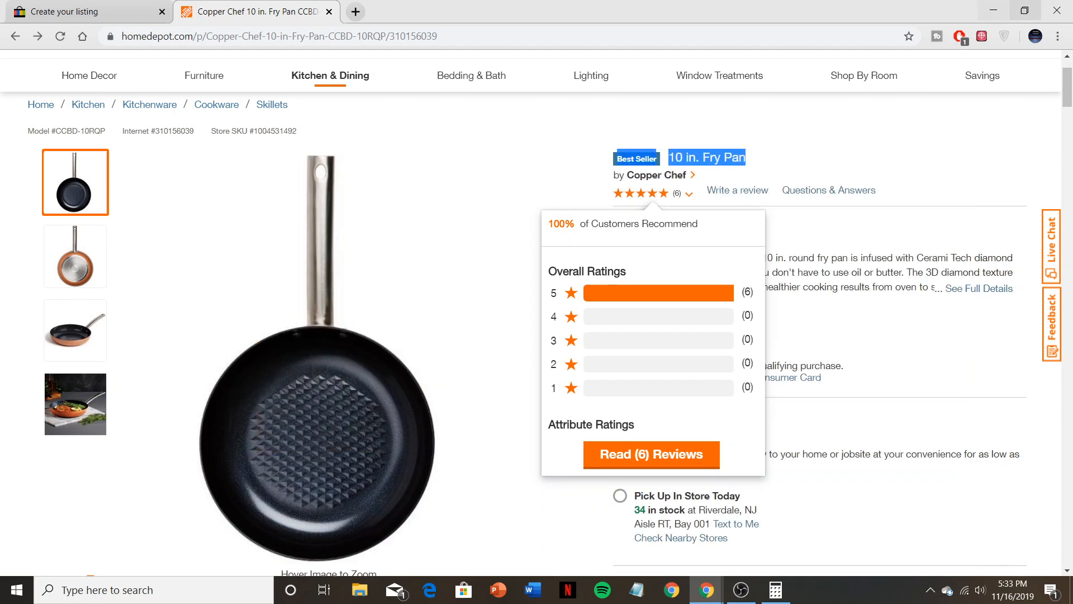
{"action": "left_click", "coordinate": [1025, 10]}
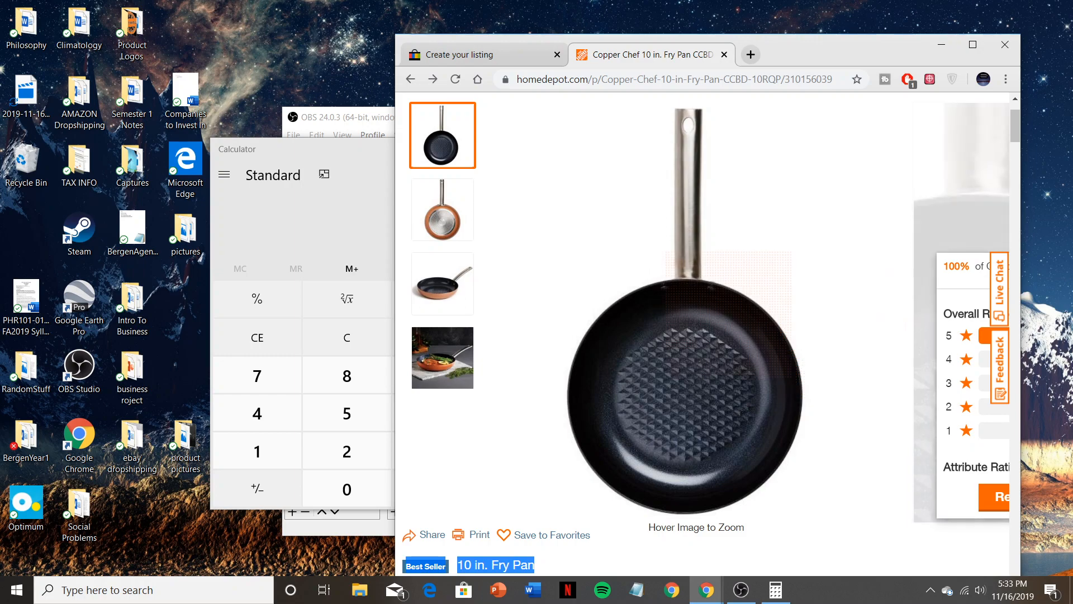
{"action": "left_click", "coordinate": [712, 202]}
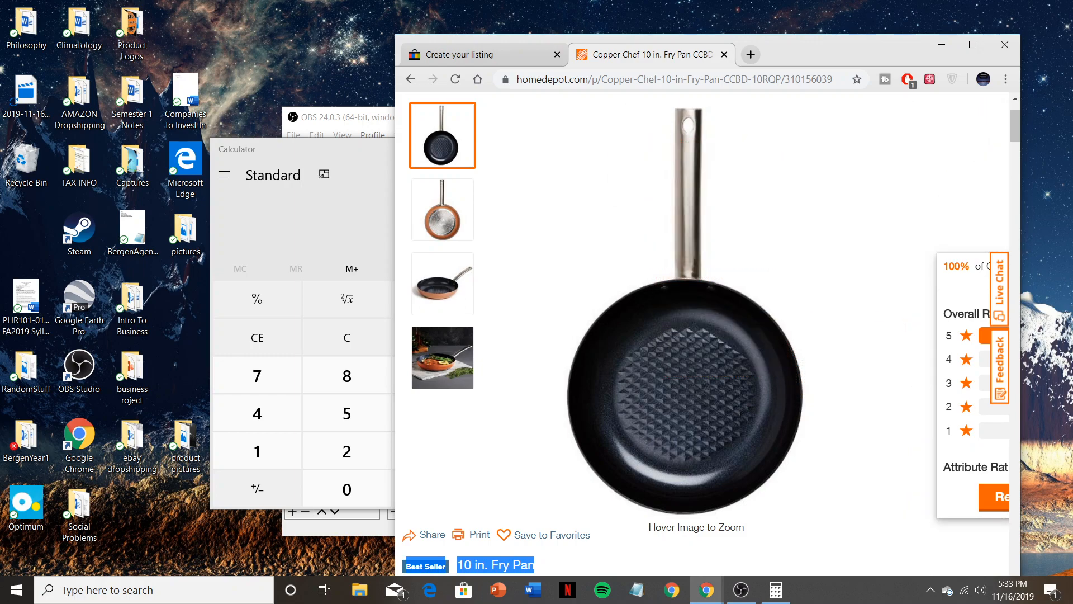
- Save the fry pan's main Home Depot photo to the desktop, and return to the product page in a maximized window
{"action": "left_click_drag", "start_coordinate": [712, 202], "coordinate": [342, 45]}
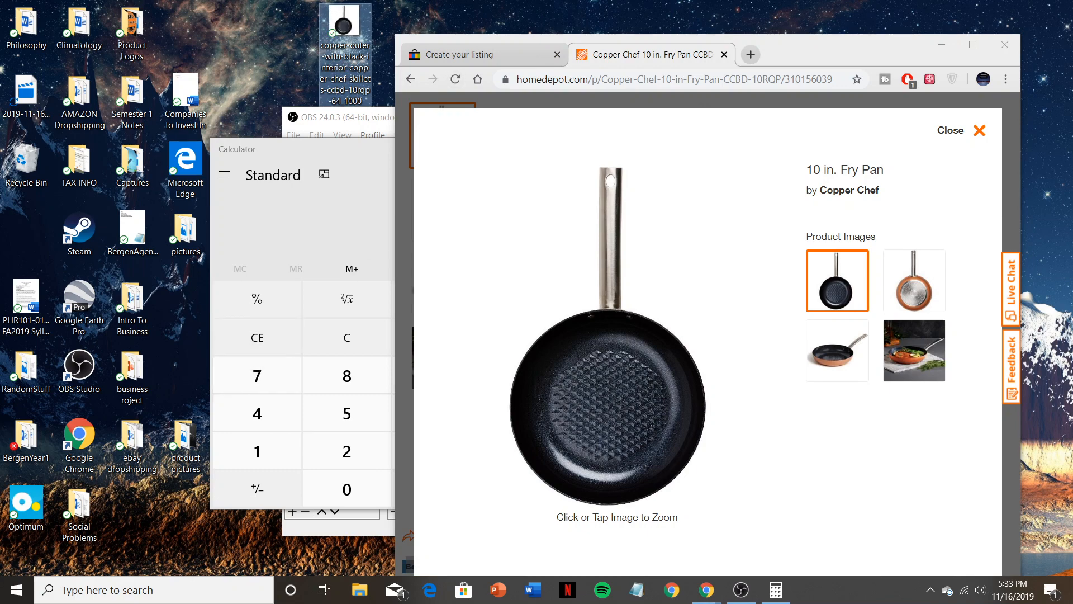
{"action": "left_click", "coordinate": [972, 45]}
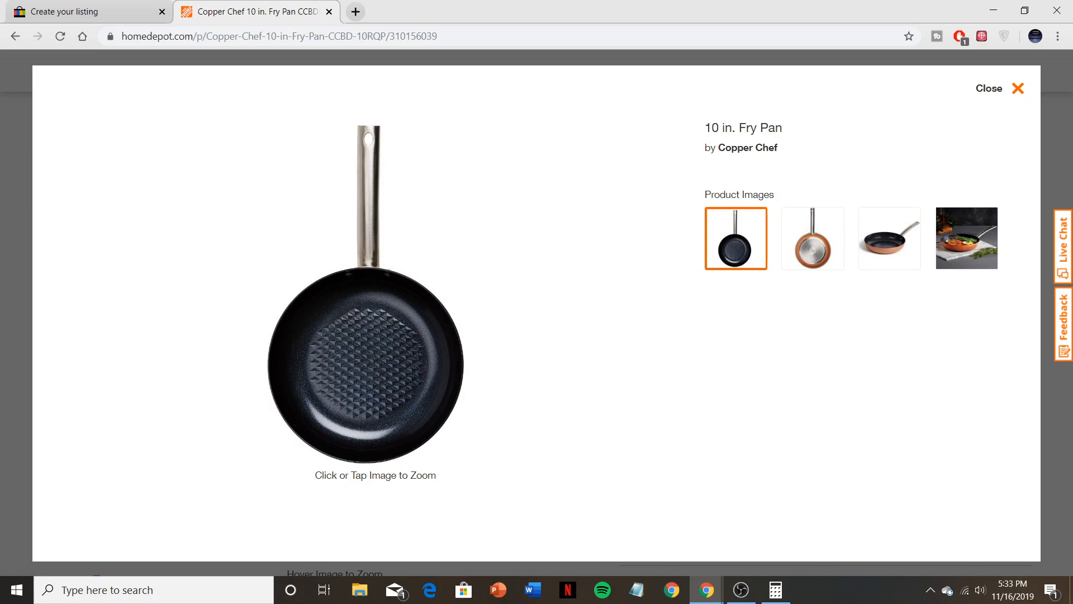
{"action": "key", "text": "alt+Left"}
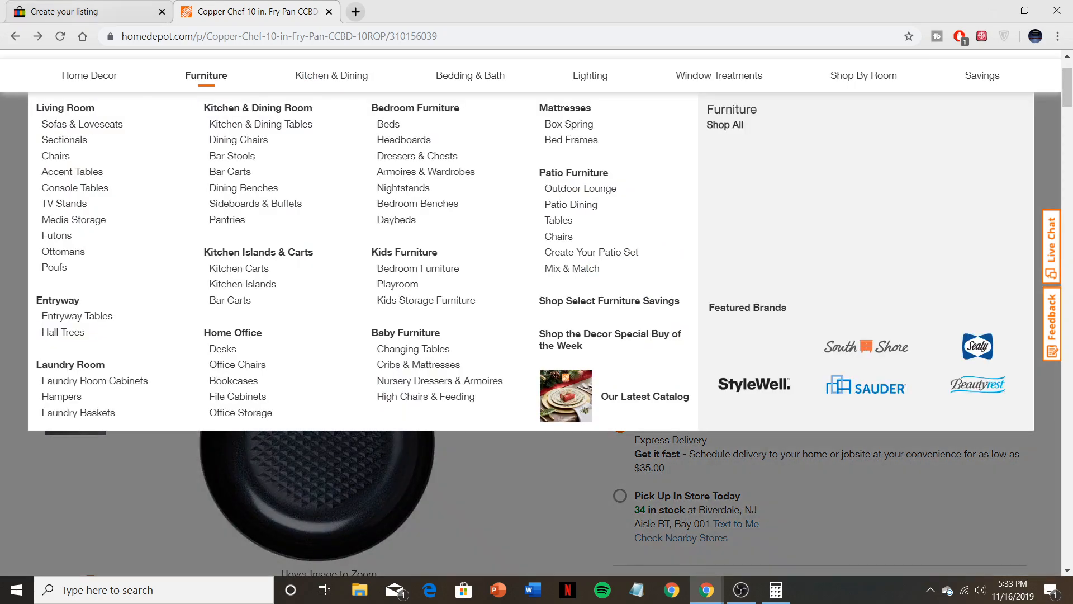
- Set the item type to Frying Pan in the eBay listing's item specifics
{"action": "left_click", "coordinate": [95, 12]}
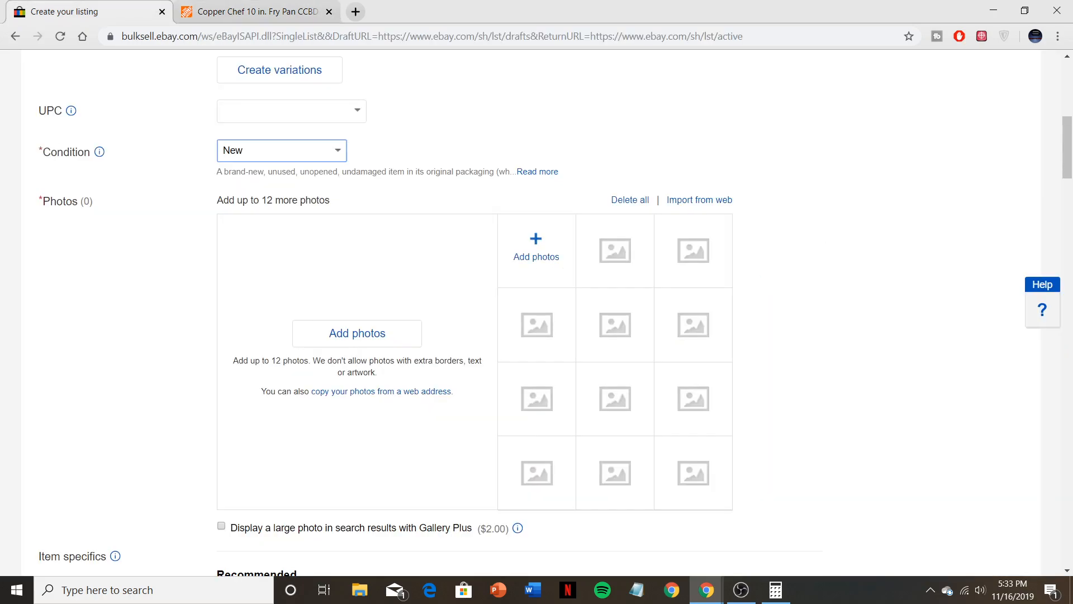
{"action": "scroll", "coordinate": [537, 313], "scroll_direction": "down", "scroll_amount": 3}
{"action": "scroll", "coordinate": [537, 313], "scroll_direction": "up", "scroll_amount": 2}
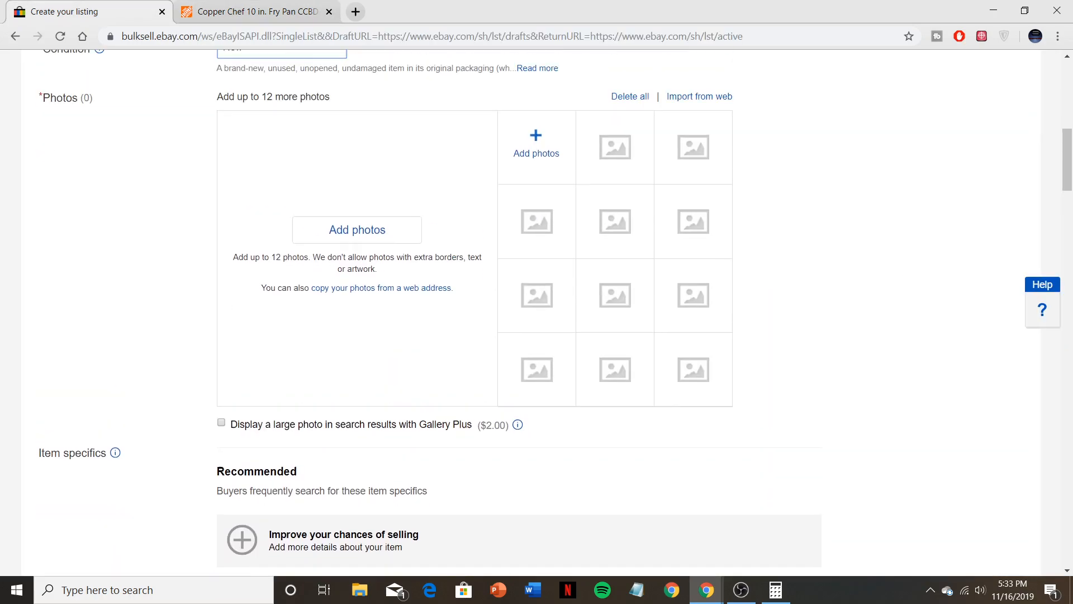
{"action": "scroll", "coordinate": [536, 313], "scroll_direction": "down", "scroll_amount": 5}
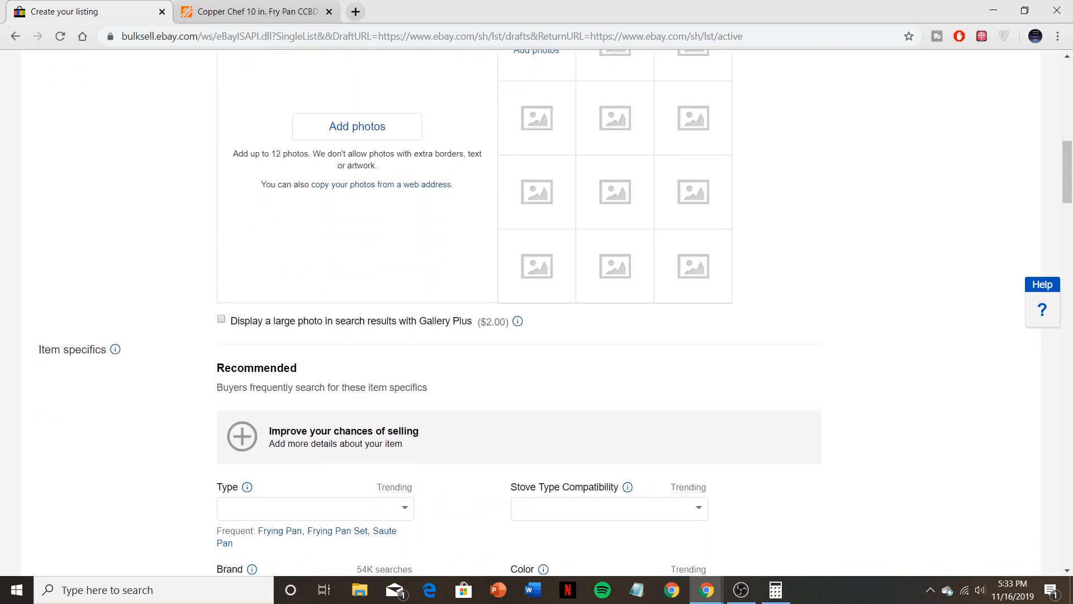
{"action": "scroll", "coordinate": [536, 313], "scroll_direction": "down", "scroll_amount": 2}
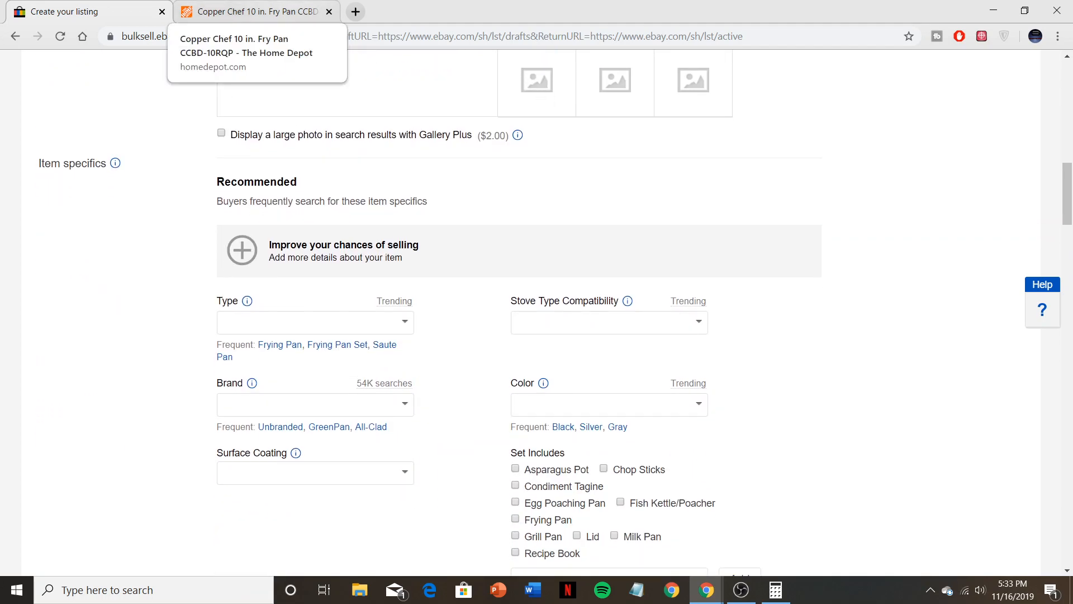
{"action": "left_click", "coordinate": [252, 11]}
{"action": "left_click", "coordinate": [89, 11]}
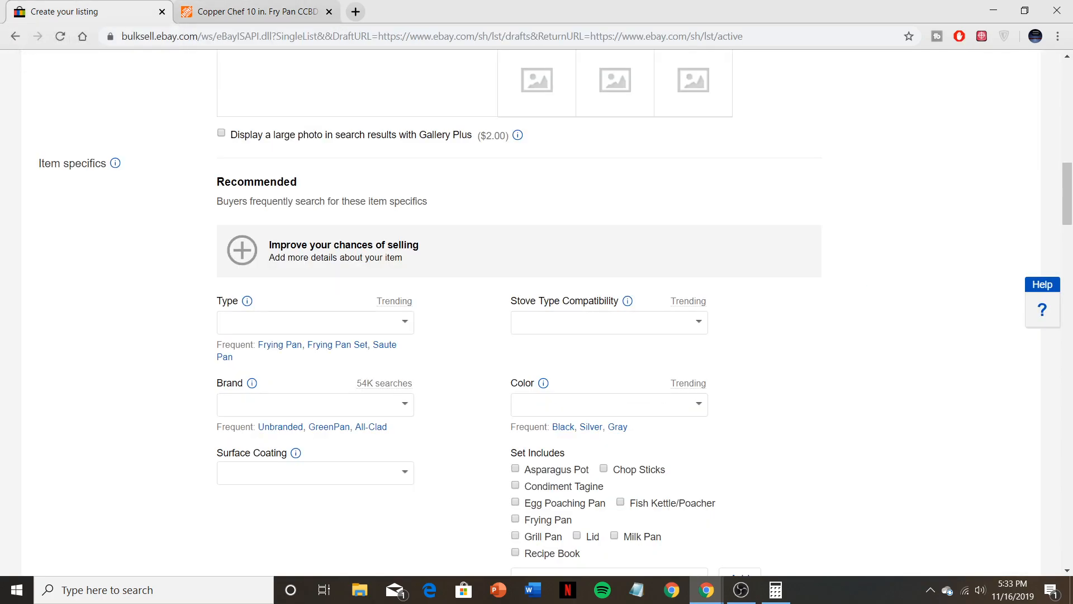
{"action": "scroll", "coordinate": [536, 313], "scroll_direction": "down", "scroll_amount": 1}
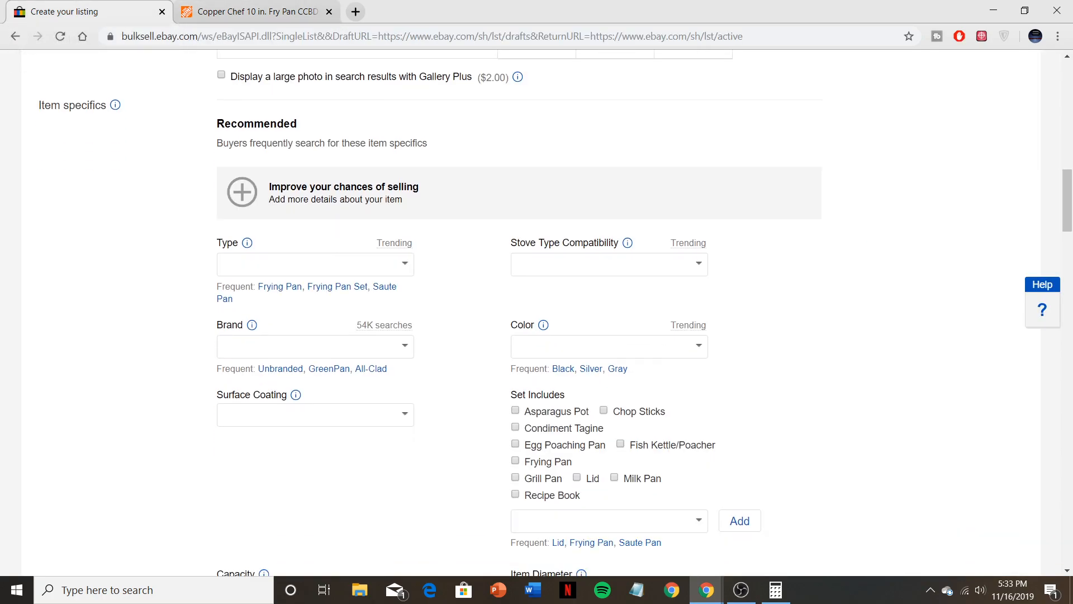
{"action": "left_click", "coordinate": [405, 263]}
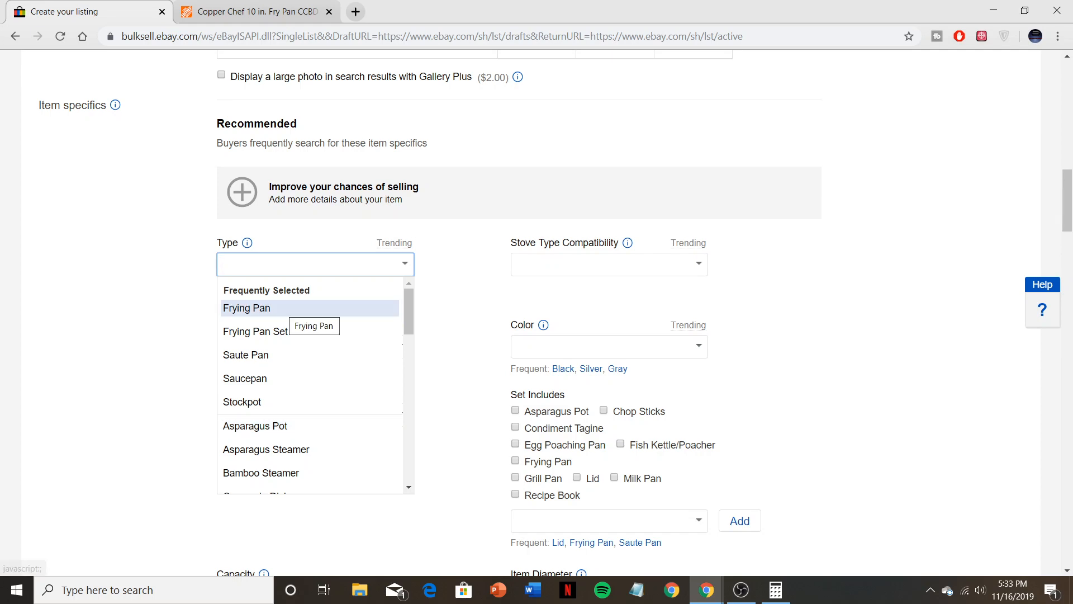
{"action": "left_click", "coordinate": [268, 308]}
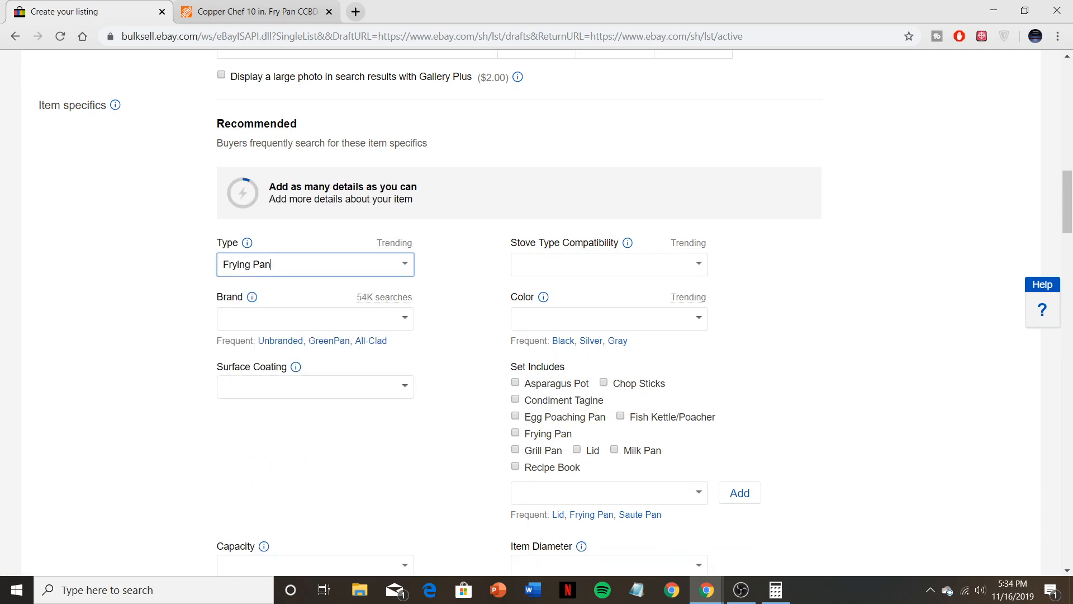
- Enter "Co" as the brand in the listing's item specifics
{"action": "left_click", "coordinate": [302, 318]}
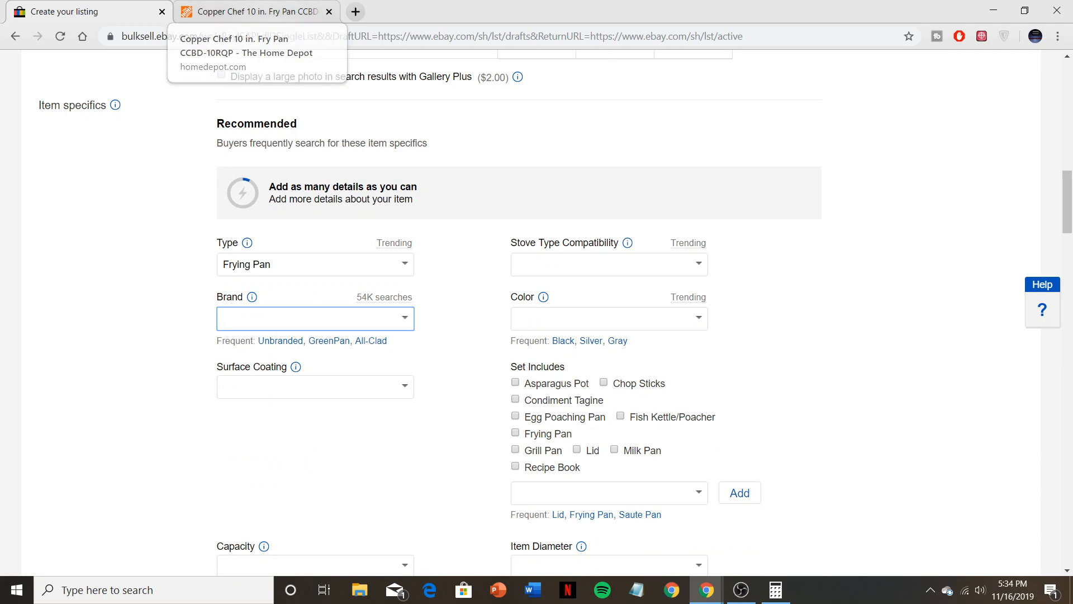
{"action": "type", "text": "Coo"}
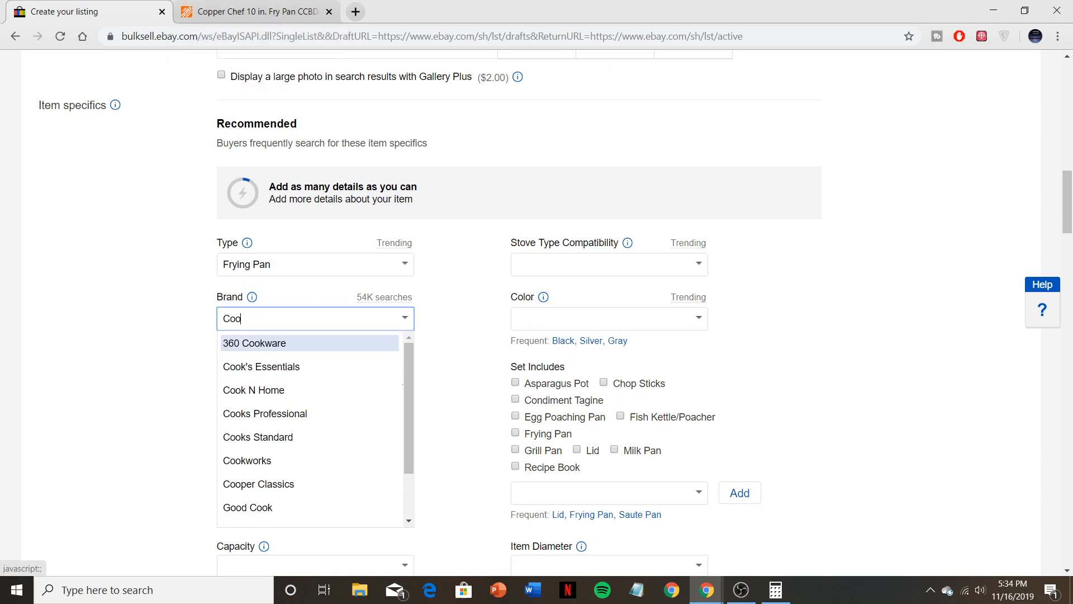
{"action": "key", "text": "BackSpace"}
- Examine the fry pan's specifications, product overview, brand and price on the Home Depot page
{"action": "left_click", "coordinate": [257, 11]}
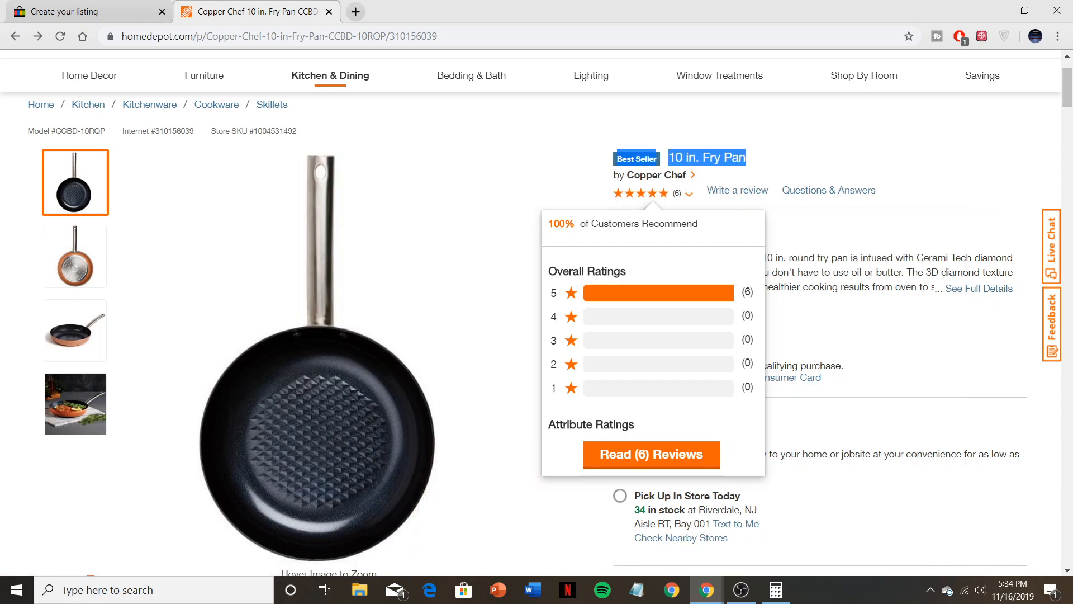
{"action": "scroll", "coordinate": [536, 313], "scroll_direction": "down", "scroll_amount": 15}
{"action": "scroll", "coordinate": [537, 312], "scroll_direction": "down", "scroll_amount": 5}
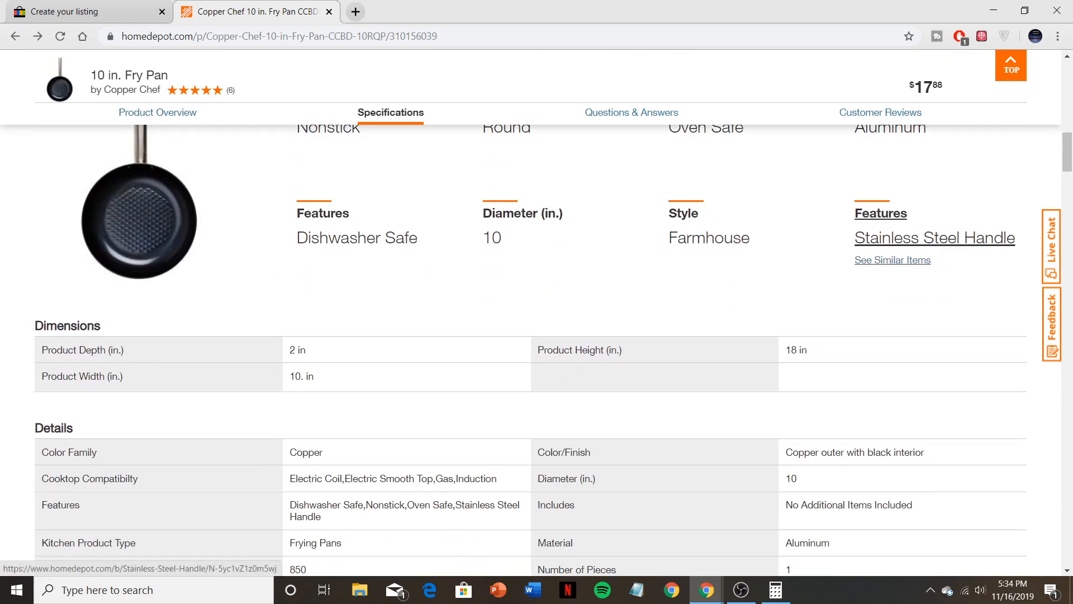
{"action": "scroll", "coordinate": [536, 313], "scroll_direction": "up", "scroll_amount": 2}
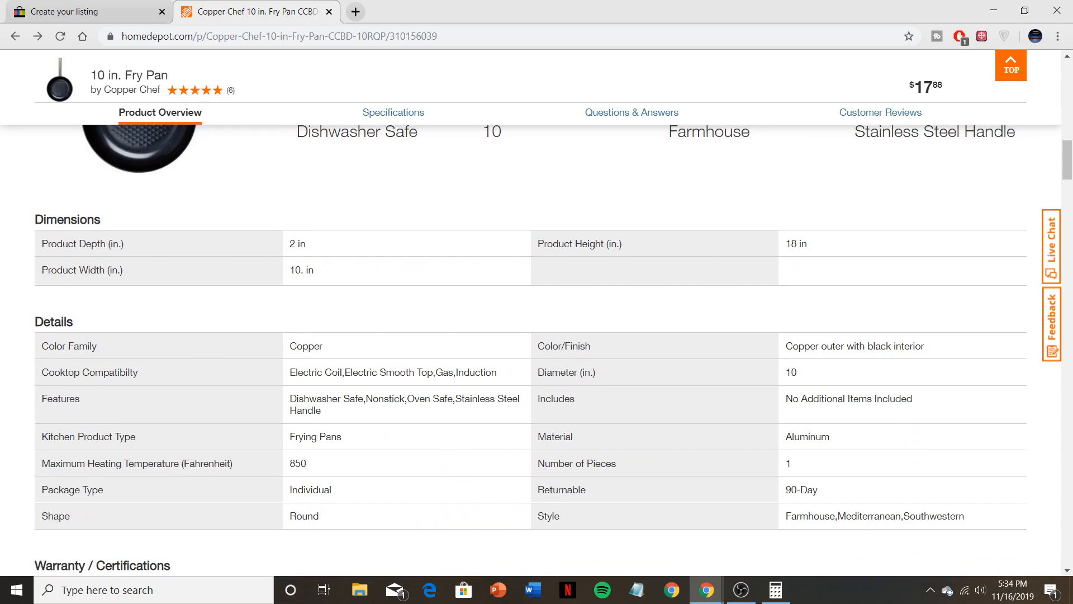
{"action": "scroll", "coordinate": [530, 349], "scroll_direction": "down", "scroll_amount": 3}
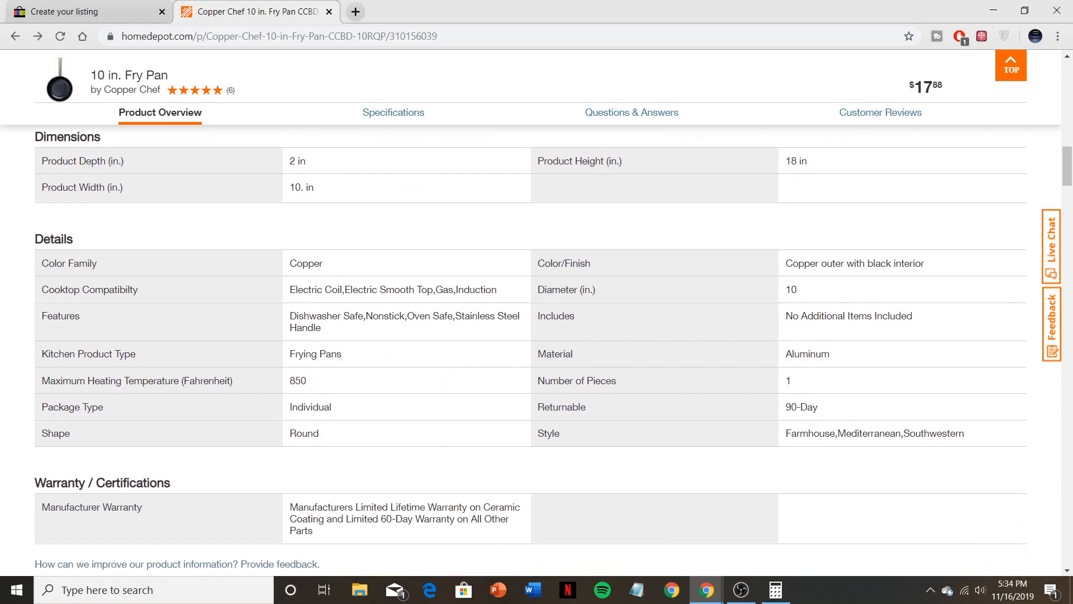
{"action": "scroll", "coordinate": [529, 344], "scroll_direction": "down", "scroll_amount": 5}
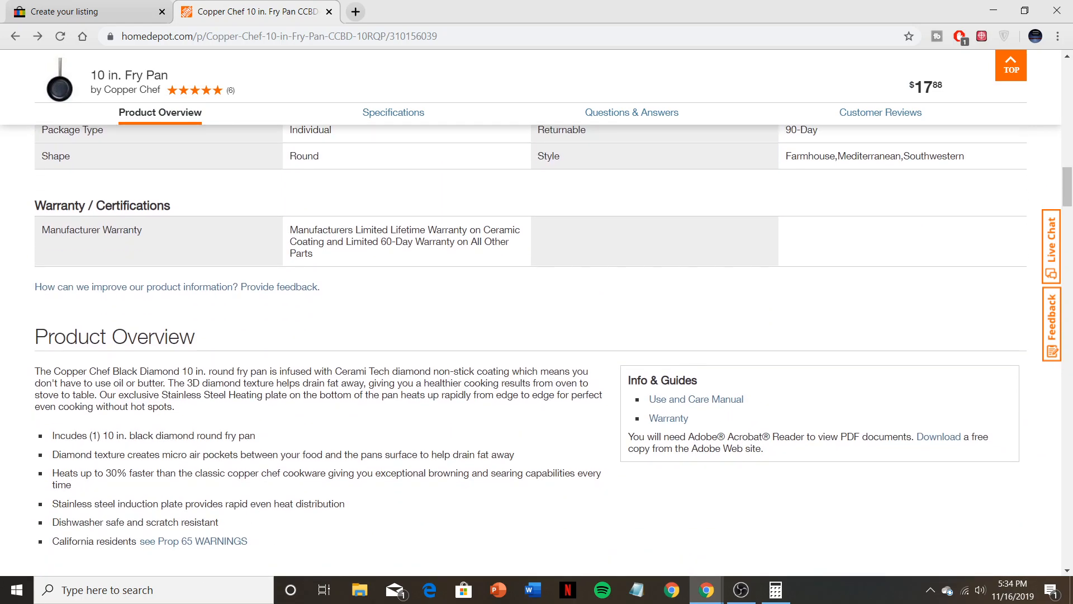
{"action": "scroll", "coordinate": [530, 344], "scroll_direction": "down", "scroll_amount": 3}
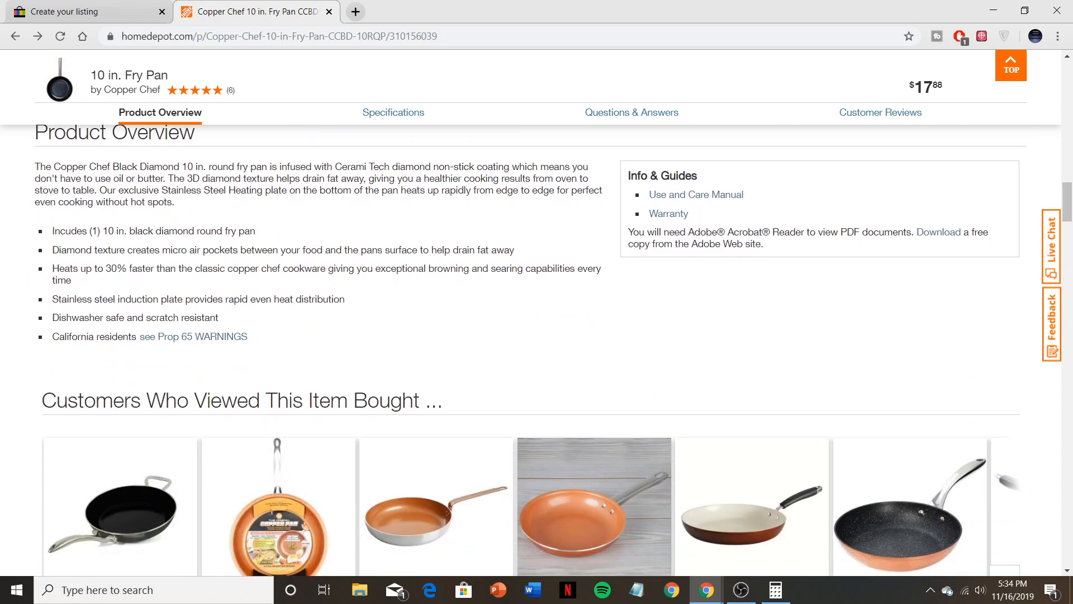
{"action": "scroll", "coordinate": [530, 344], "scroll_direction": "up", "scroll_amount": 2}
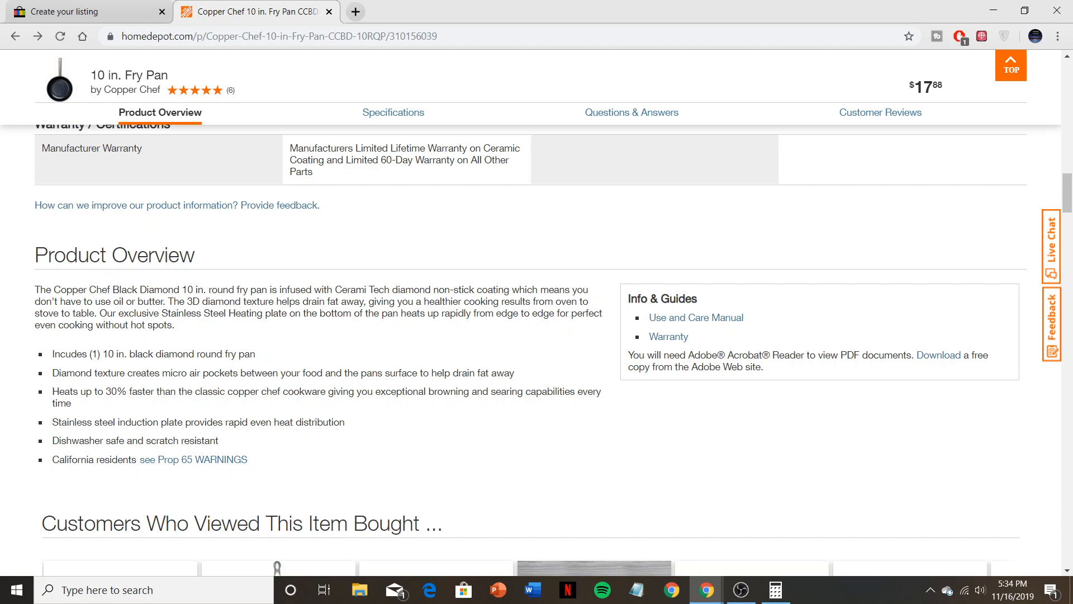
{"action": "scroll", "coordinate": [537, 351], "scroll_direction": "up", "scroll_amount": 12}
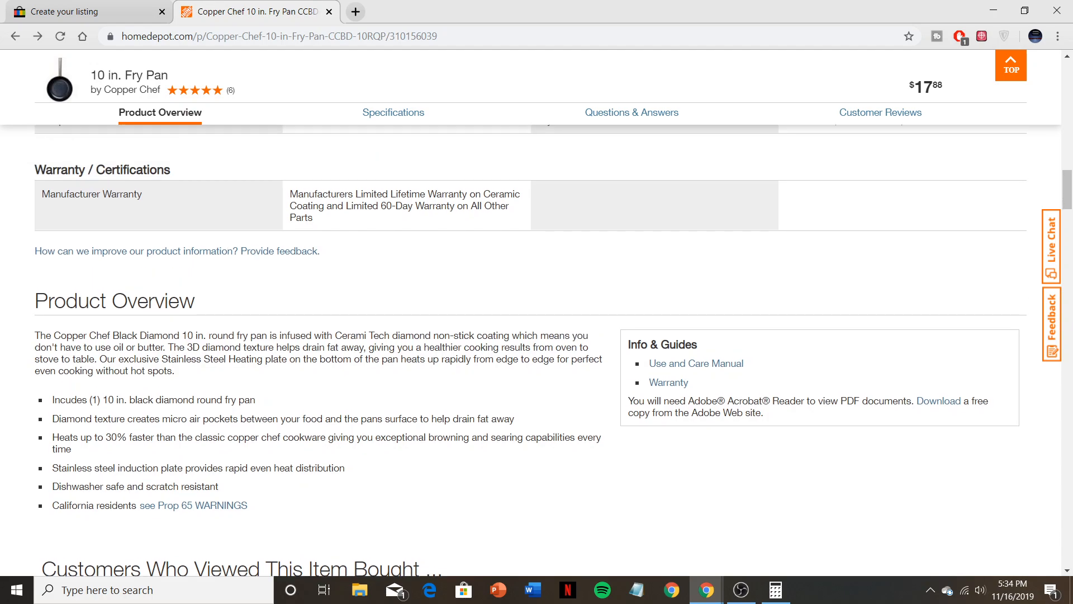
{"action": "scroll", "coordinate": [536, 350], "scroll_direction": "up", "scroll_amount": 8}
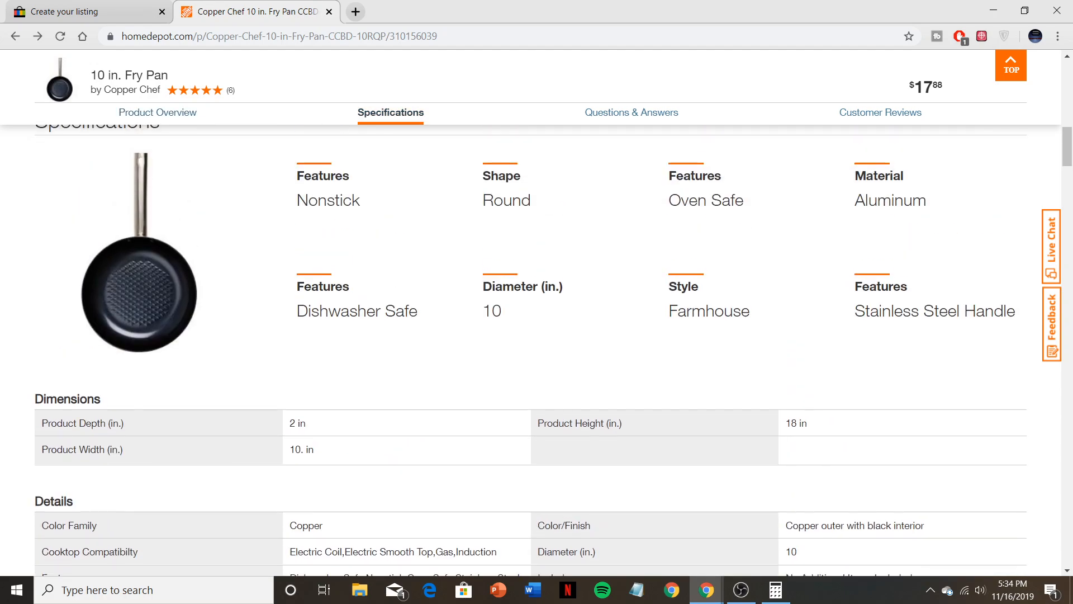
{"action": "scroll", "coordinate": [537, 302], "scroll_direction": "up", "scroll_amount": 6}
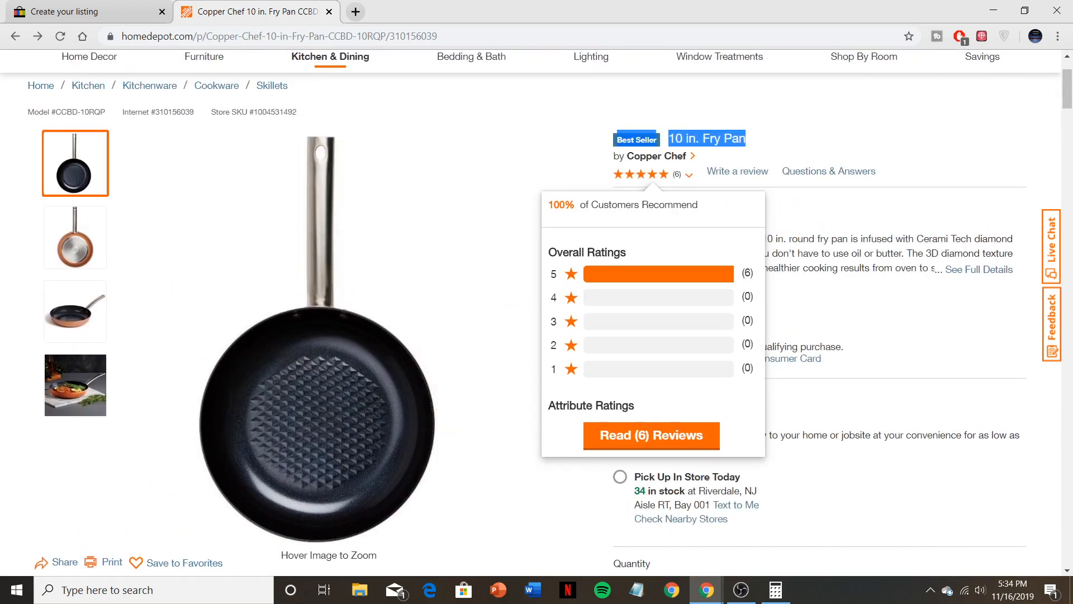
{"action": "left_click", "coordinate": [752, 140]}
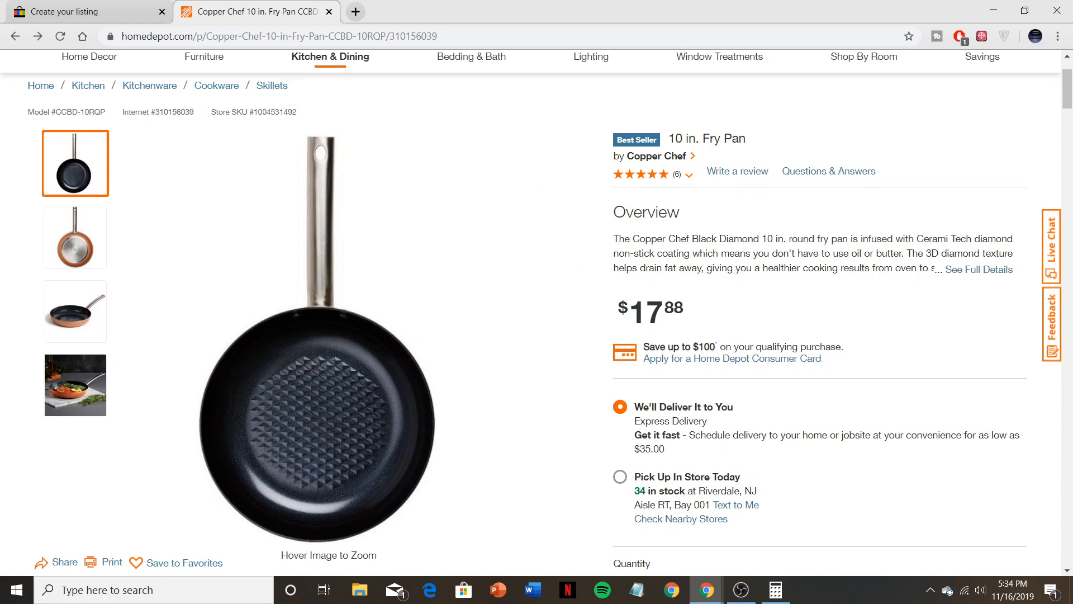
{"action": "scroll", "coordinate": [537, 312], "scroll_direction": "up", "scroll_amount": 1}
{"action": "mouse_move", "coordinate": [653, 226]}
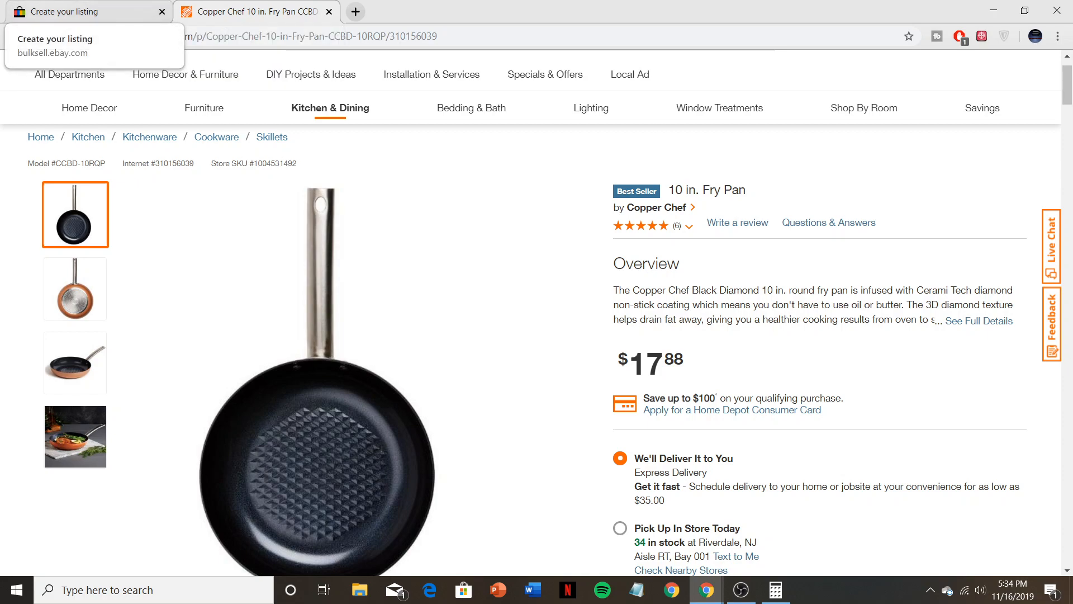
- Set the eBay listing's color to Black and its stove type compatibility to Any
{"action": "left_click", "coordinate": [84, 11]}
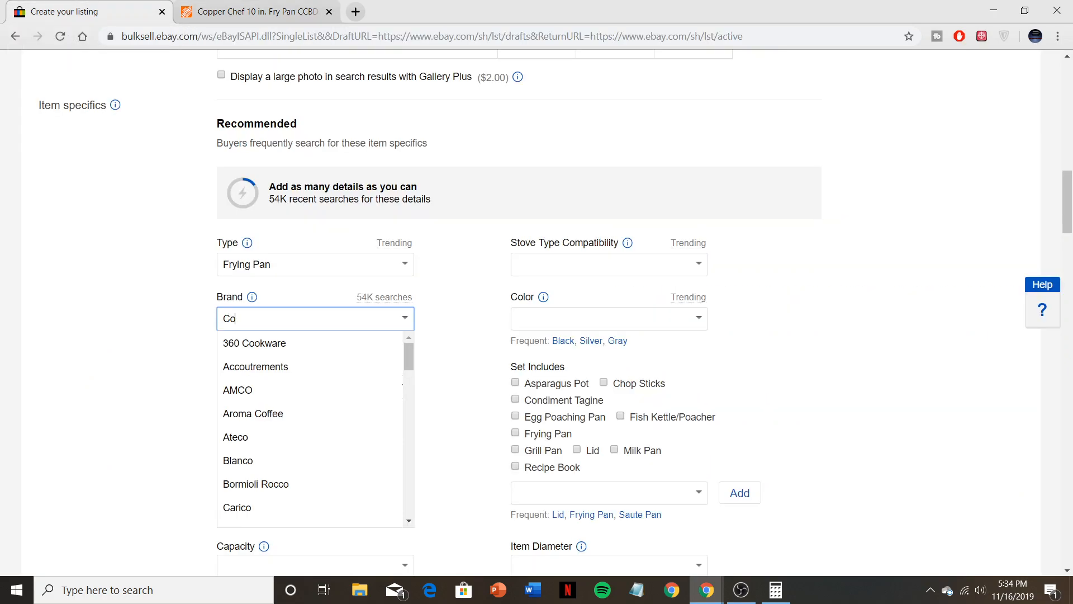
{"action": "key", "text": "Escape"}
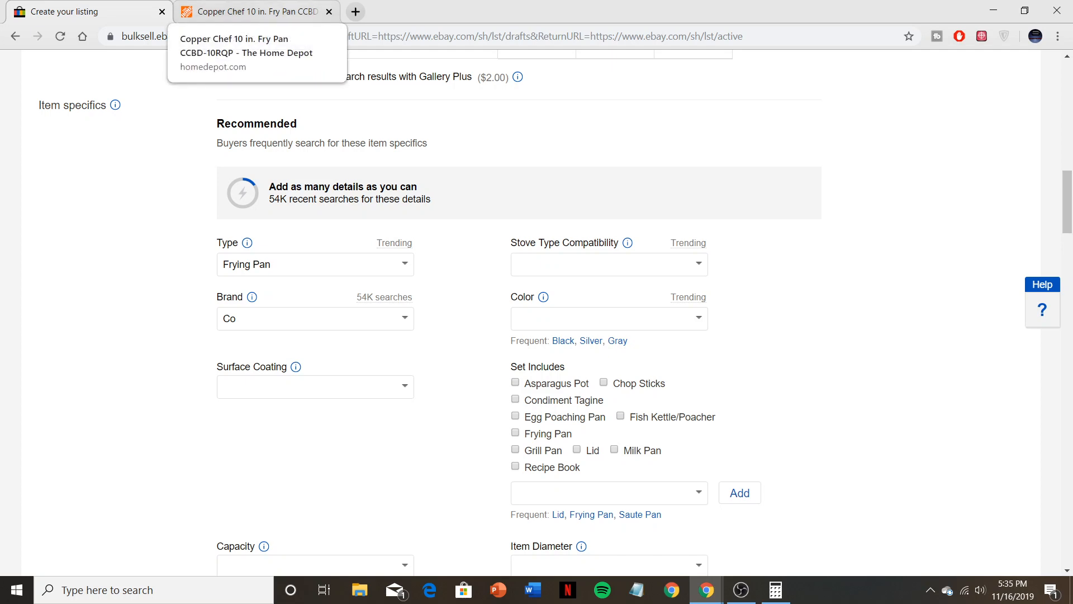
{"action": "left_click", "coordinate": [251, 12]}
{"action": "left_click", "coordinate": [84, 11]}
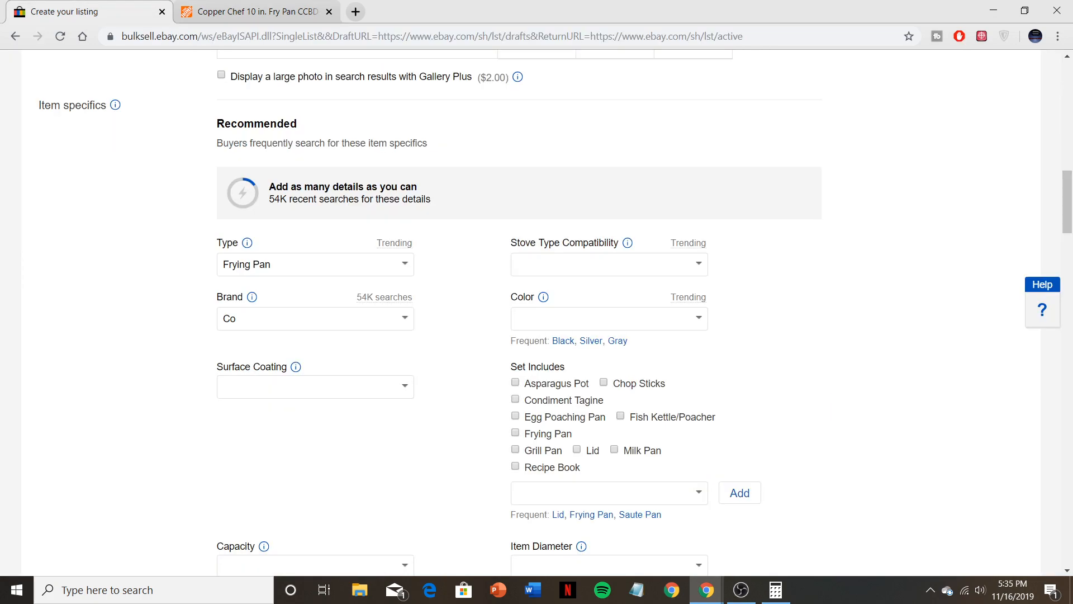
{"action": "left_click", "coordinate": [563, 340]}
{"action": "left_click", "coordinate": [698, 263]}
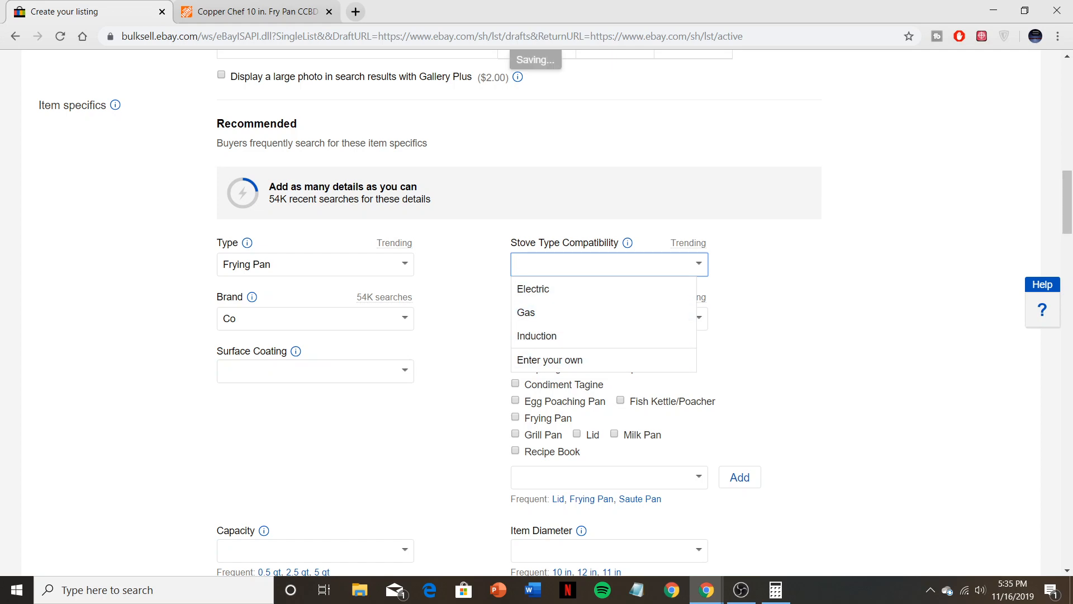
{"action": "type", "text": "Any"}
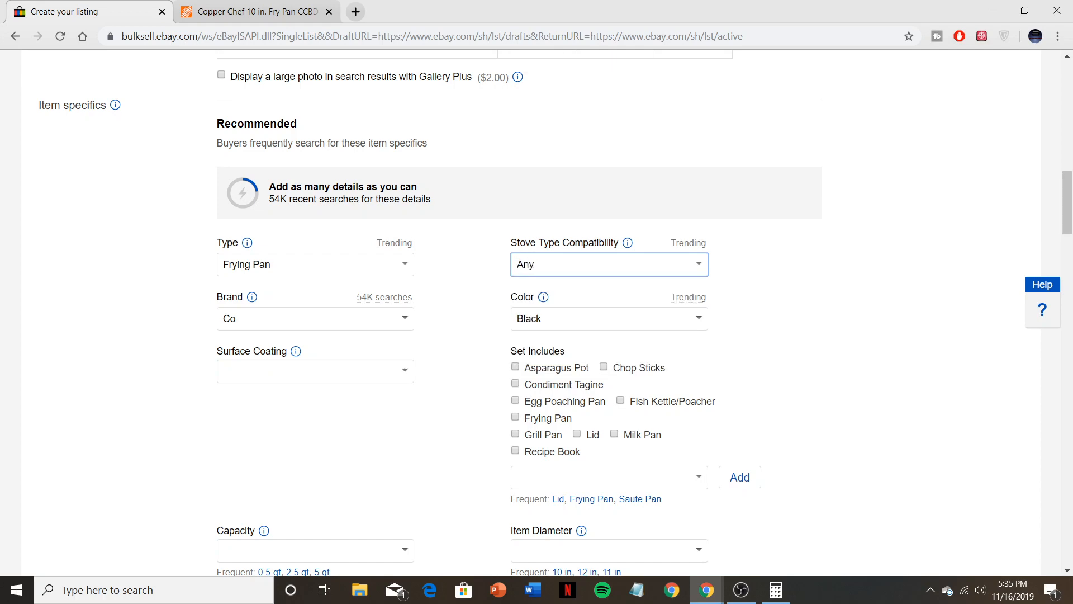
- Set the surface coating to Non-Stick, checking the fry pan on the Home Depot page
{"action": "left_click", "coordinate": [315, 371]}
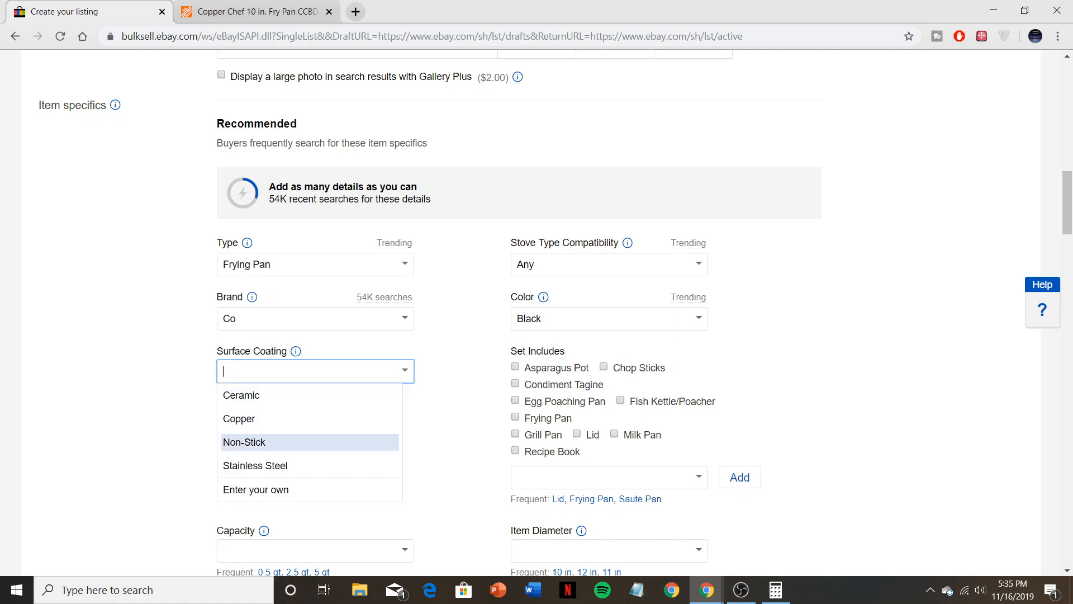
{"action": "left_click", "coordinate": [245, 442]}
{"action": "left_click", "coordinate": [257, 12]}
{"action": "scroll", "coordinate": [347, 335], "scroll_direction": "down", "scroll_amount": 4}
{"action": "left_click", "coordinate": [335, 330]}
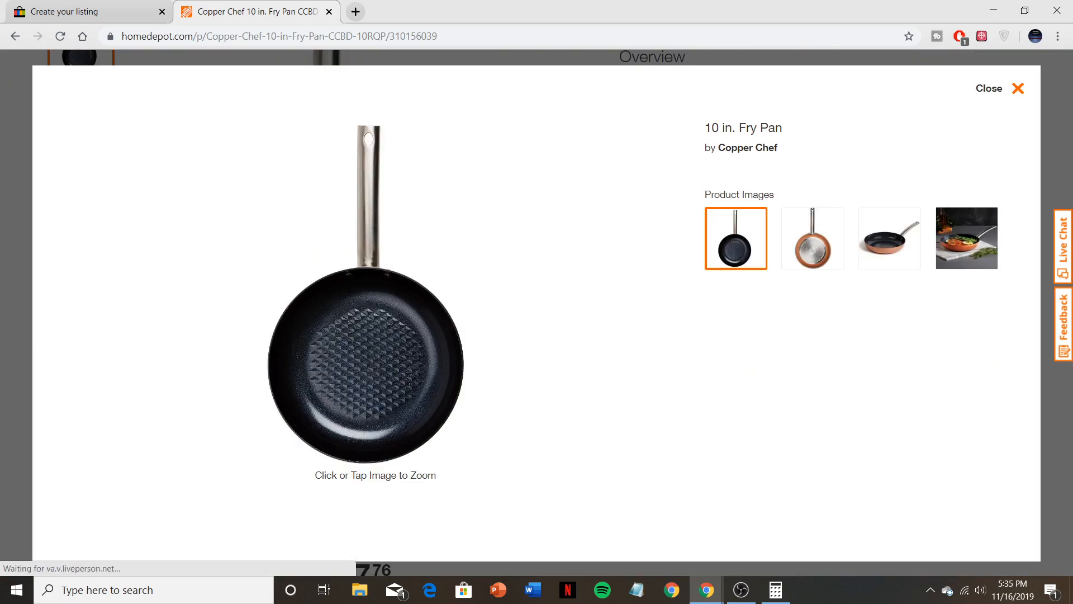
{"action": "key", "text": "alt+Left"}
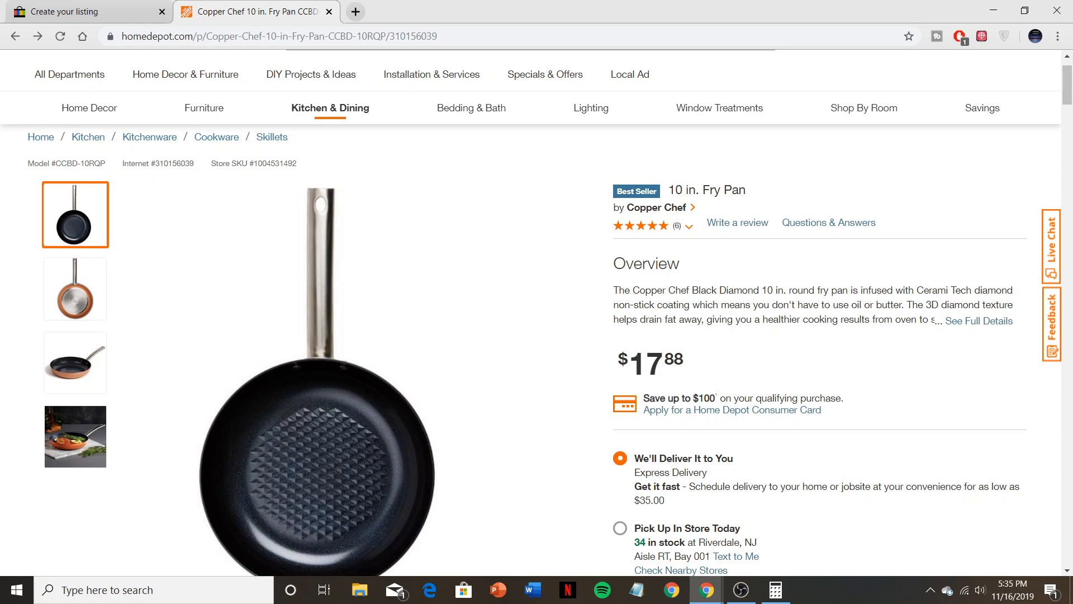
{"action": "left_click", "coordinate": [84, 12]}
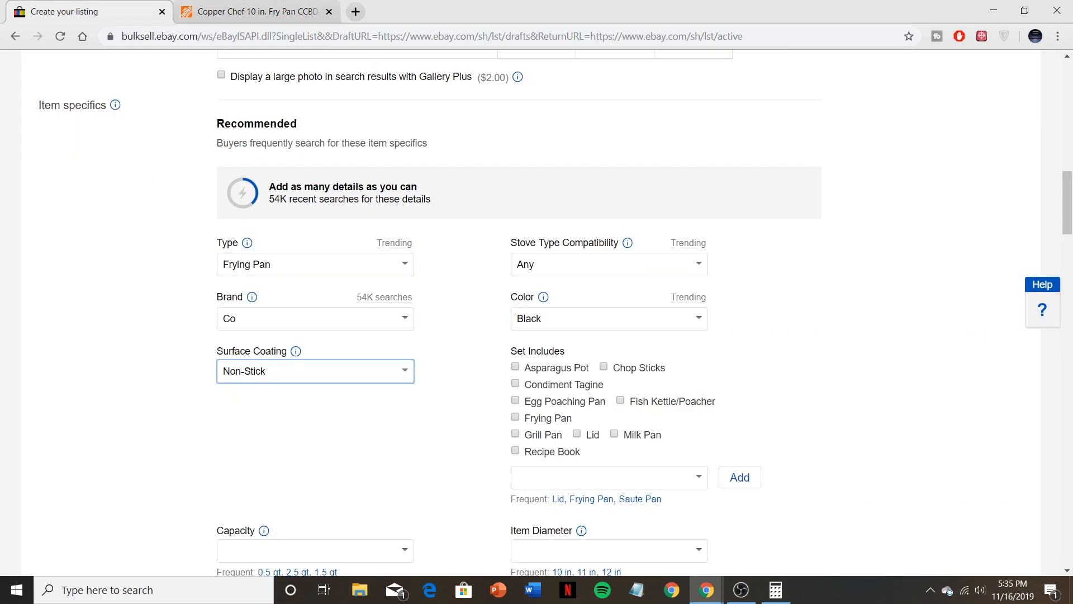
{"action": "scroll", "coordinate": [537, 313], "scroll_direction": "down", "scroll_amount": 4}
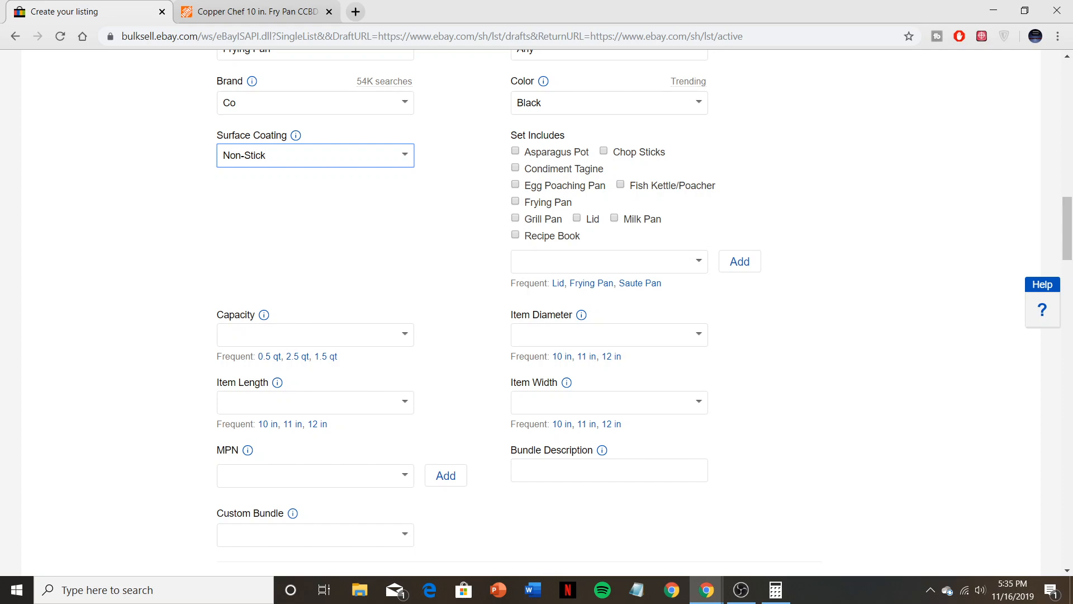
- Review the remaining item specifics and the empty item description area of the eBay listing
{"action": "scroll", "coordinate": [537, 313], "scroll_direction": "down", "scroll_amount": 3}
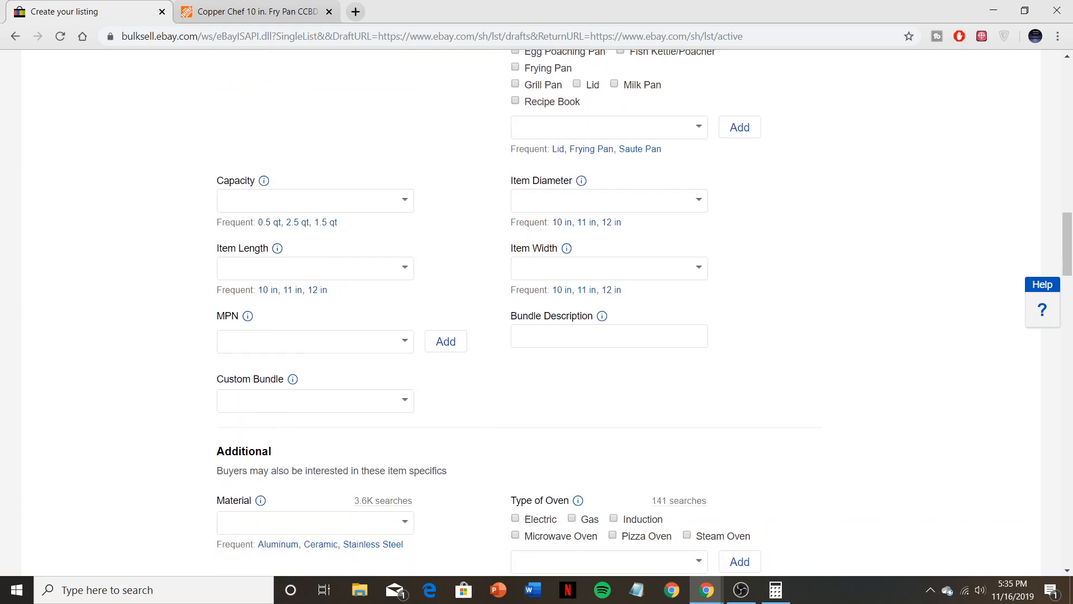
{"action": "scroll", "coordinate": [536, 313], "scroll_direction": "down", "scroll_amount": 5}
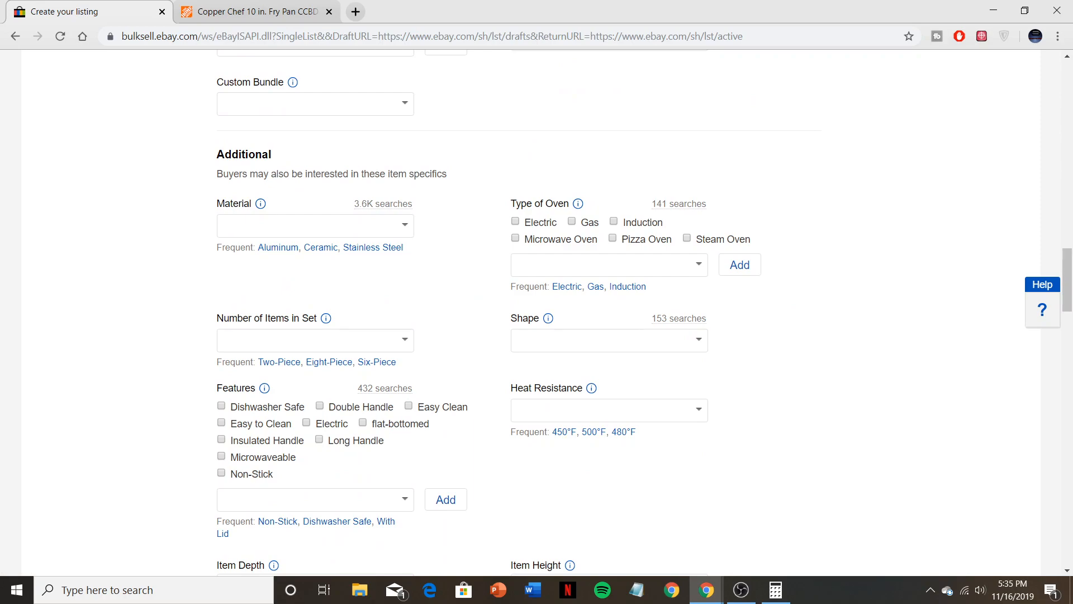
{"action": "scroll", "coordinate": [537, 313], "scroll_direction": "down", "scroll_amount": 2}
{"action": "scroll", "coordinate": [271, 411], "scroll_direction": "down", "scroll_amount": 3}
{"action": "scroll", "coordinate": [270, 412], "scroll_direction": "up", "scroll_amount": 20}
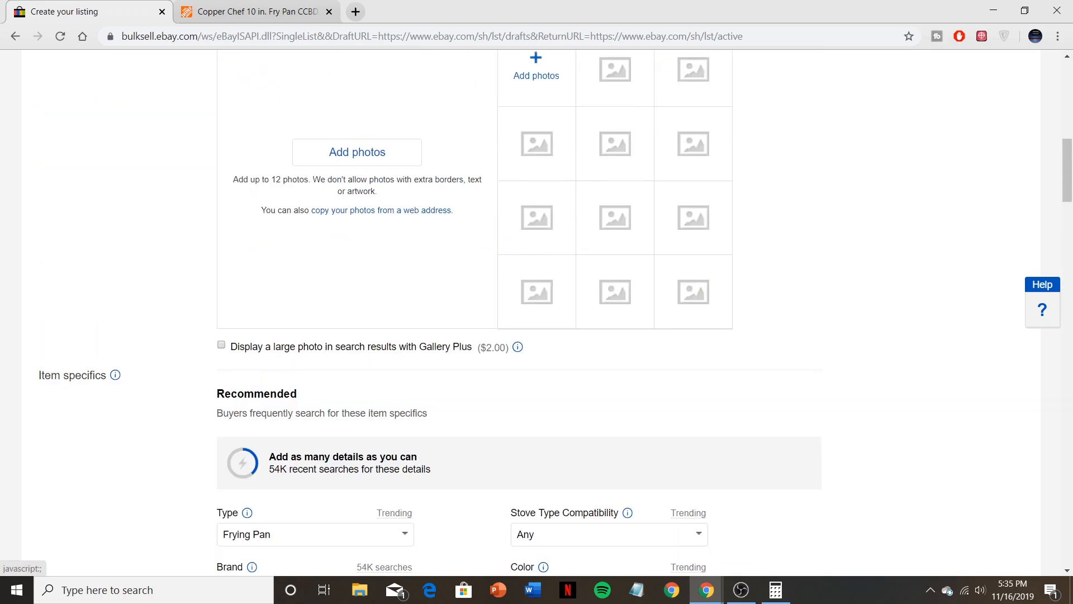
{"action": "scroll", "coordinate": [270, 411], "scroll_direction": "down", "scroll_amount": 2}
{"action": "scroll", "coordinate": [270, 411], "scroll_direction": "down", "scroll_amount": 1}
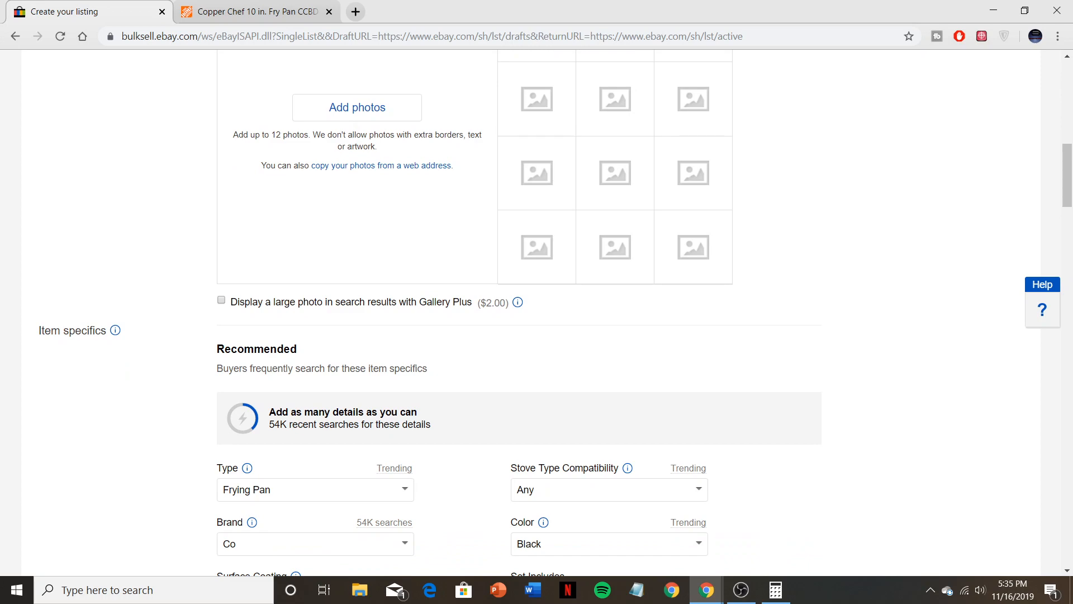
{"action": "scroll", "coordinate": [536, 313], "scroll_direction": "down", "scroll_amount": 20}
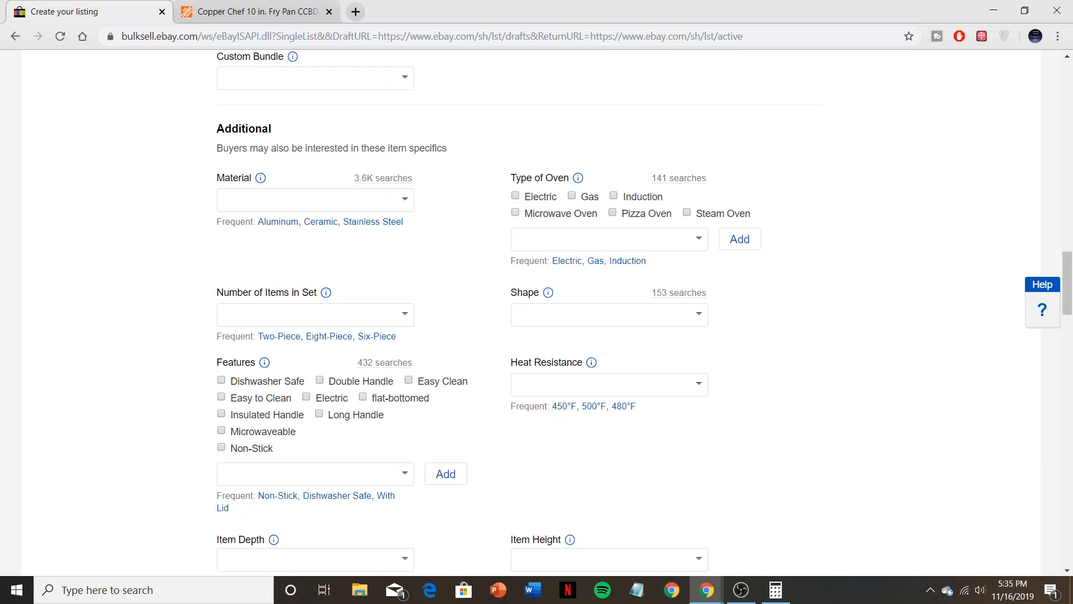
{"action": "scroll", "coordinate": [537, 312], "scroll_direction": "down", "scroll_amount": 10}
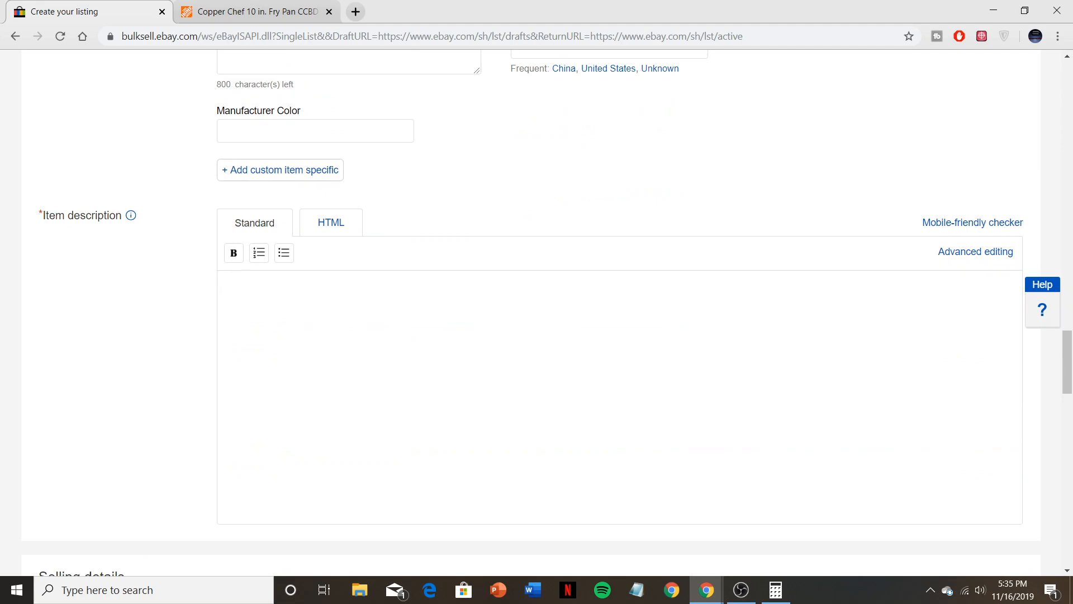
{"action": "scroll", "coordinate": [536, 313], "scroll_direction": "up", "scroll_amount": 4}
- Copy the Dimensions and Details tables from the fry pan's Home Depot page into the eBay item description
{"action": "key", "text": "ctrl+Tab"}
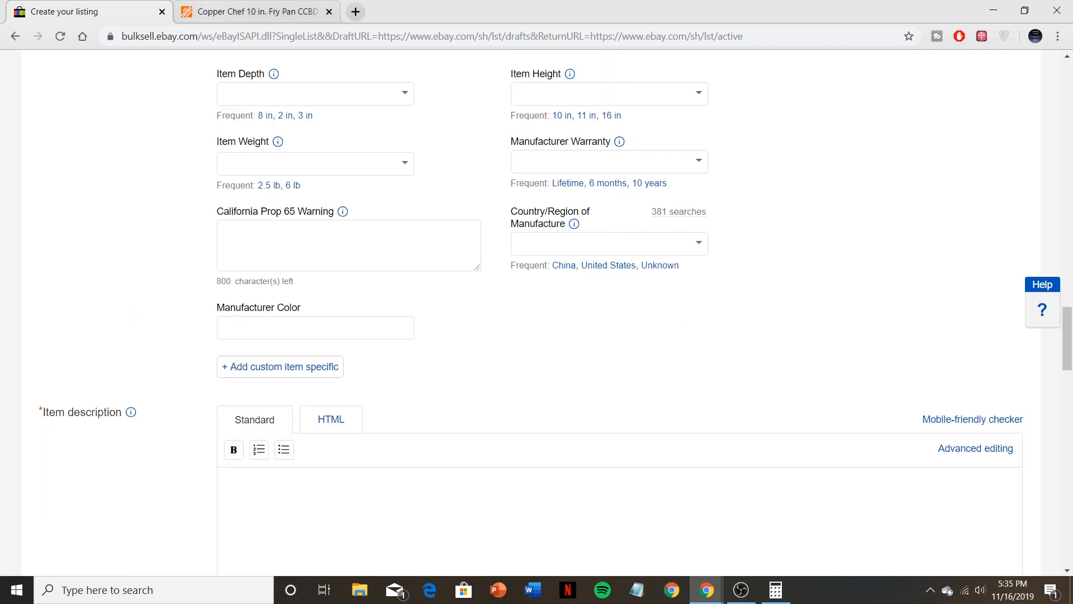
{"action": "scroll", "coordinate": [536, 313], "scroll_direction": "down", "scroll_amount": 4}
{"action": "scroll", "coordinate": [537, 313], "scroll_direction": "down", "scroll_amount": 15}
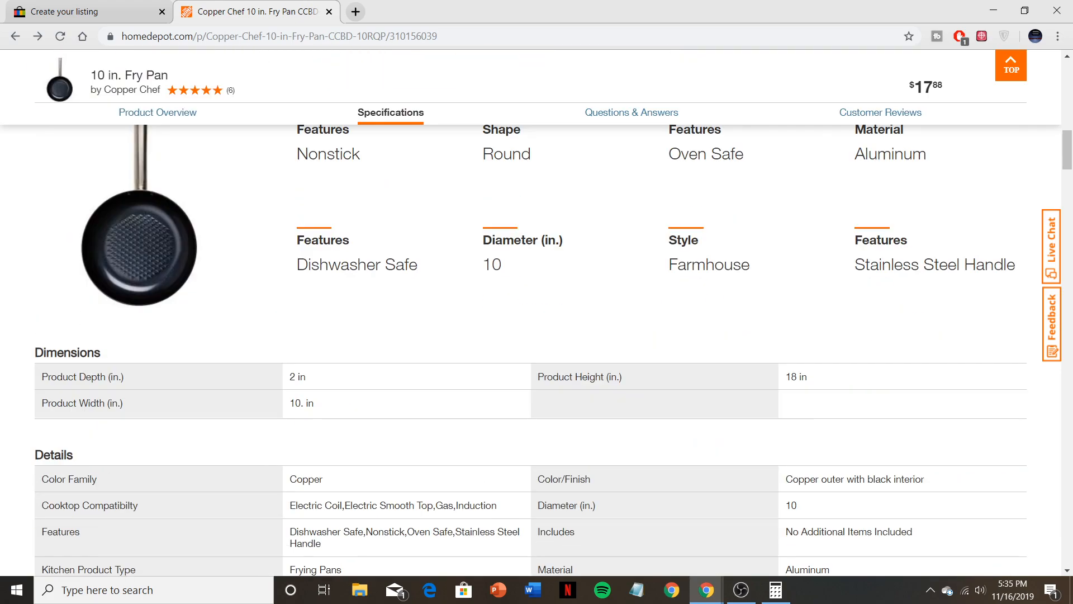
{"action": "scroll", "coordinate": [536, 313], "scroll_direction": "up", "scroll_amount": 2}
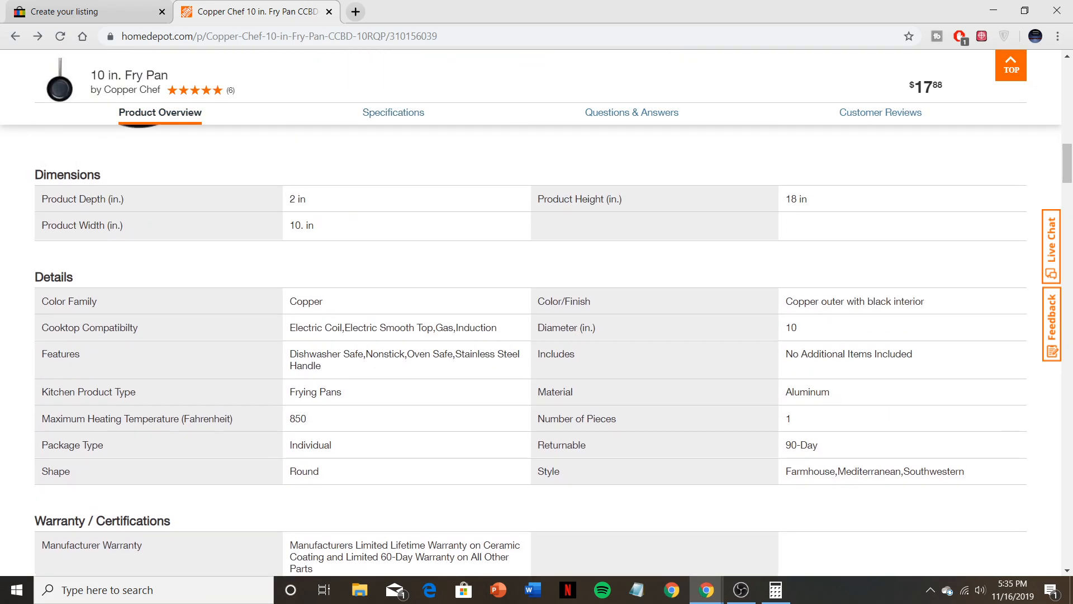
{"action": "left_click_drag", "start_coordinate": [965, 471], "coordinate": [35, 175]}
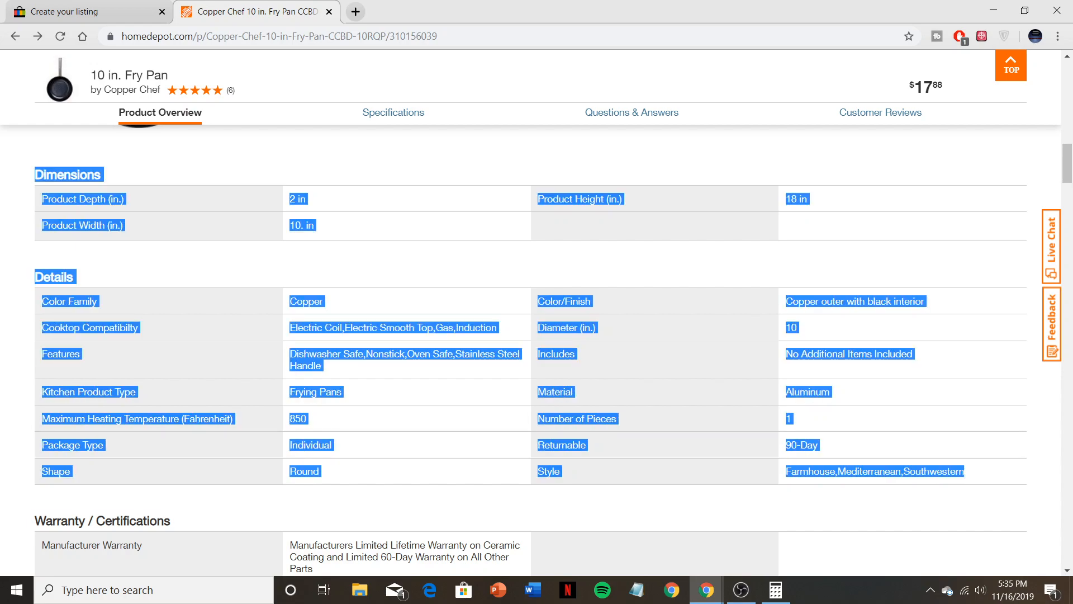
{"action": "key", "text": "ctrl+Tab"}
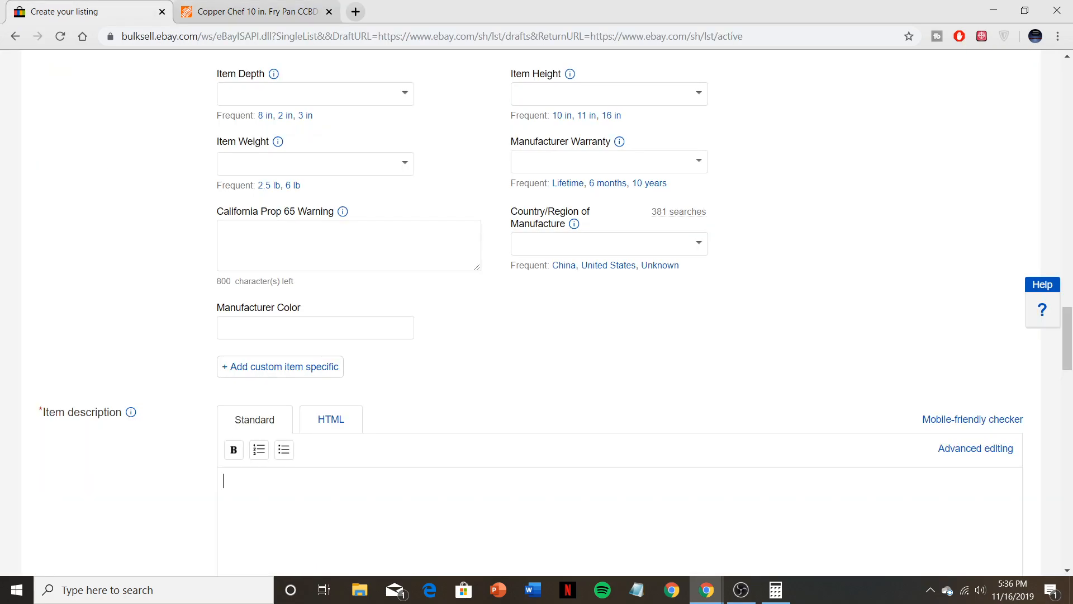
{"action": "key", "text": "ctrl+v"}
{"action": "scroll", "coordinate": [614, 455], "scroll_direction": "up", "scroll_amount": 2}
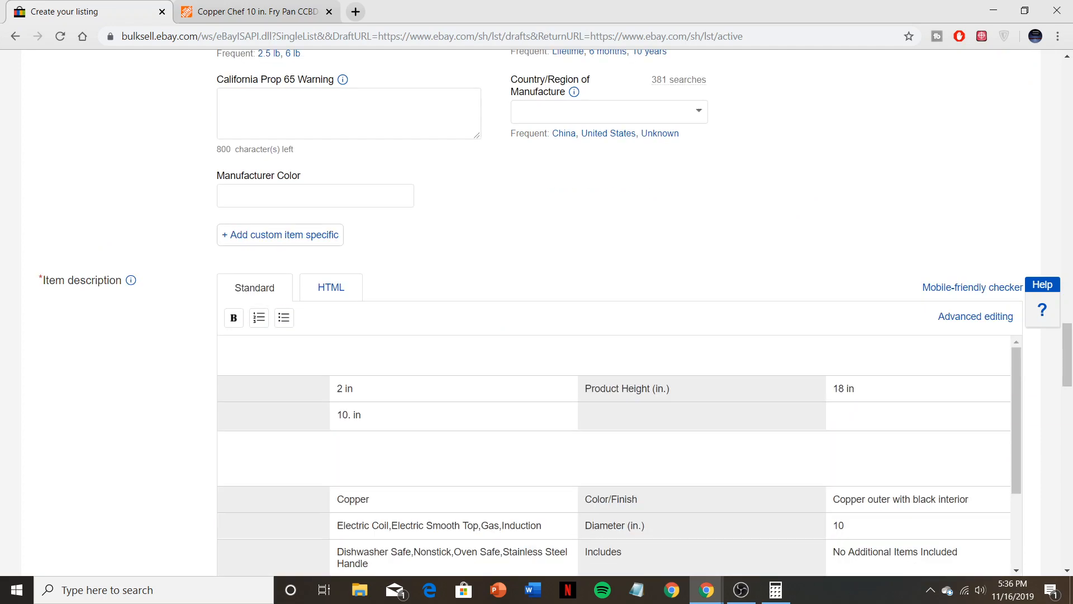
- Try to select the product overview paragraph and its bullet points on the Home Depot page
{"action": "scroll", "coordinate": [613, 456], "scroll_direction": "up", "scroll_amount": 5}
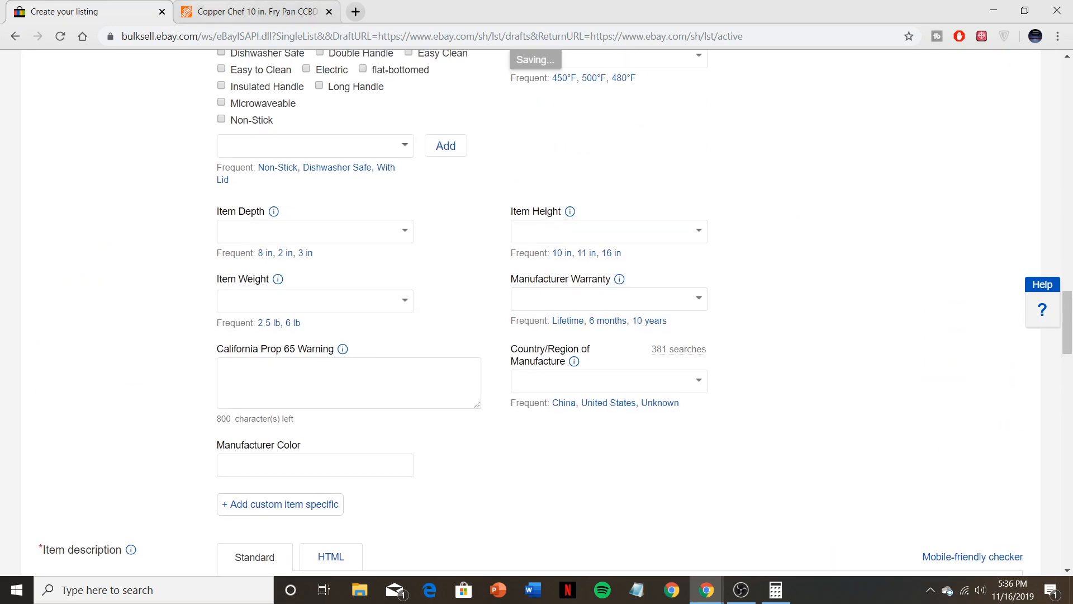
{"action": "left_click", "coordinate": [215, 11]}
{"action": "scroll", "coordinate": [425, 202], "scroll_direction": "down", "scroll_amount": 4}
{"action": "right_click", "coordinate": [425, 202]}
{"action": "left_click", "coordinate": [386, 297]}
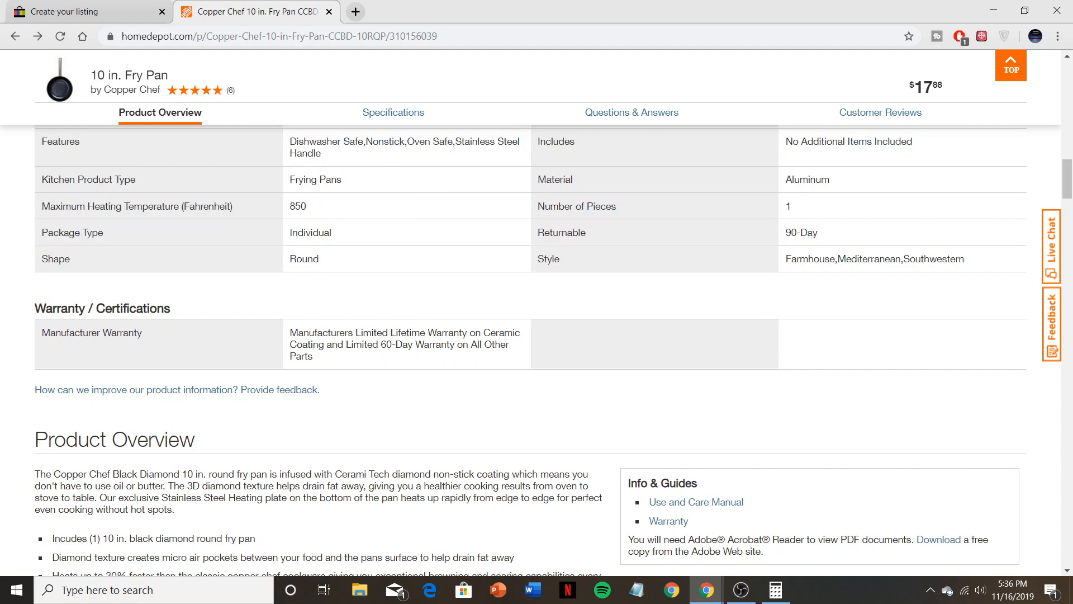
{"action": "scroll", "coordinate": [385, 296], "scroll_direction": "down", "scroll_amount": 3}
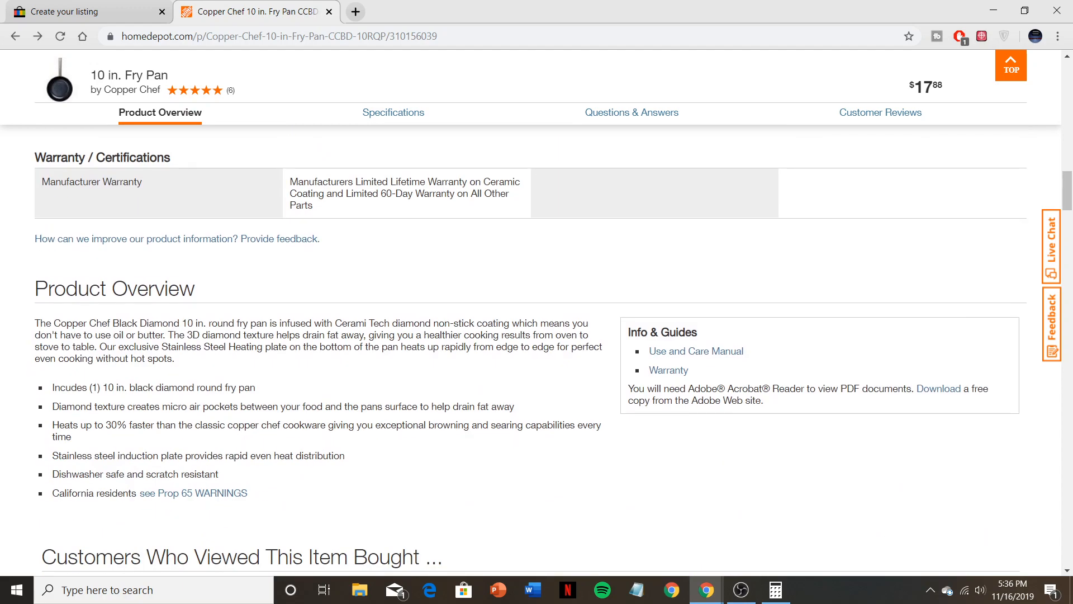
{"action": "left_click_drag", "start_coordinate": [138, 493], "coordinate": [200, 386]}
{"action": "left_click", "coordinate": [199, 387]}
{"action": "left_click_drag", "start_coordinate": [138, 492], "coordinate": [35, 323]}
{"action": "left_click", "coordinate": [35, 323]}
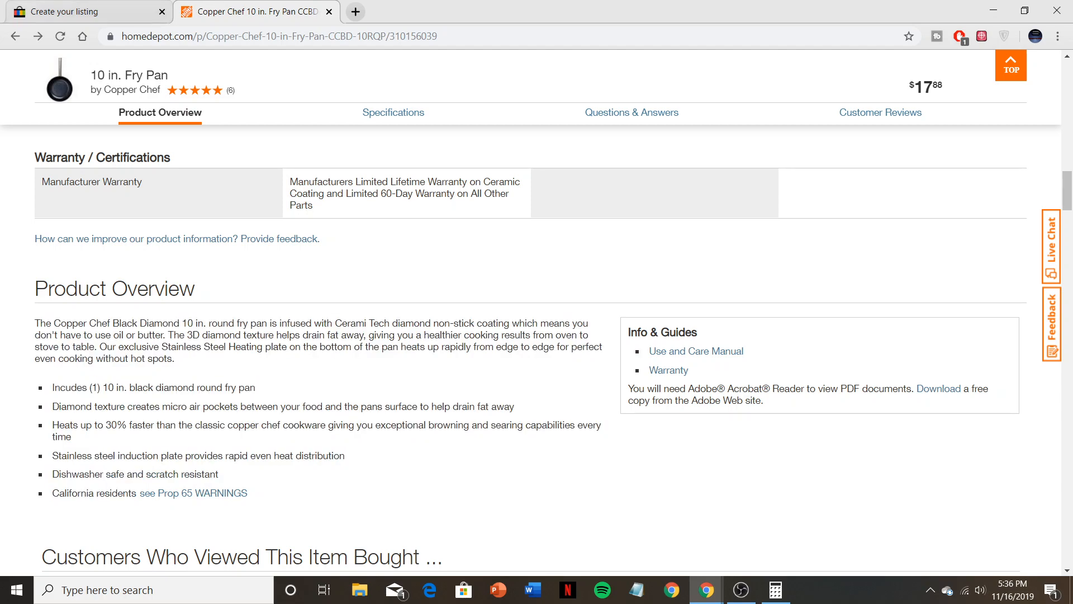
- Examine the pasted specification tables in the eBay item description and the selling details below them
{"action": "left_click", "coordinate": [89, 11]}
{"action": "scroll", "coordinate": [537, 313], "scroll_direction": "down", "scroll_amount": 6}
{"action": "scroll", "coordinate": [361, 340], "scroll_direction": "down", "scroll_amount": 2}
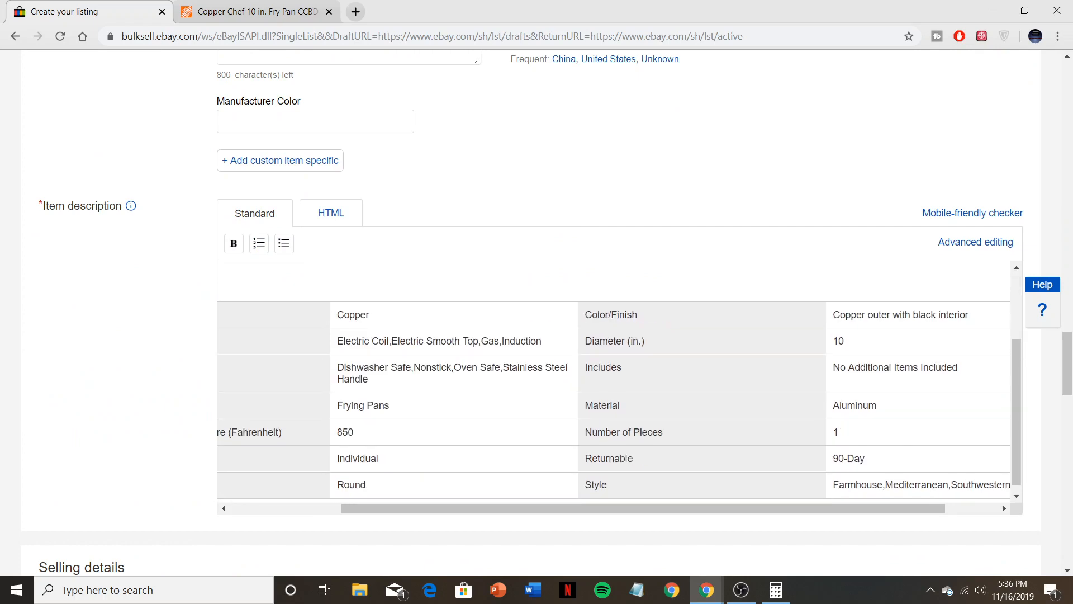
{"action": "scroll", "coordinate": [361, 340], "scroll_direction": "up", "scroll_amount": 2}
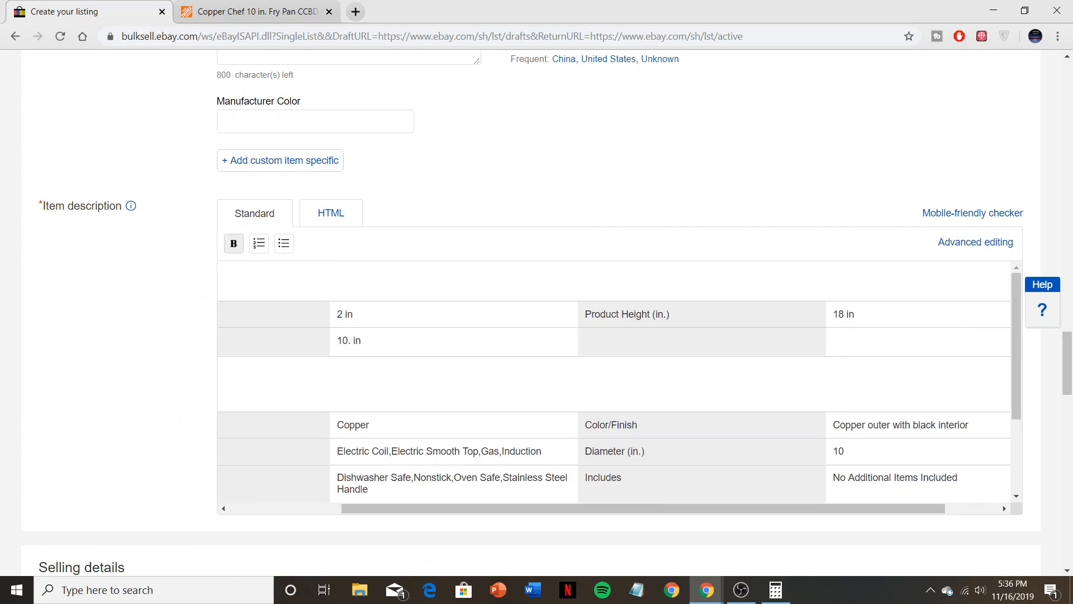
{"action": "left_click_drag", "start_coordinate": [391, 286], "coordinate": [423, 452]}
{"action": "scroll", "coordinate": [423, 447], "scroll_direction": "down", "scroll_amount": 6}
{"action": "scroll", "coordinate": [423, 168], "scroll_direction": "up", "scroll_amount": 2}
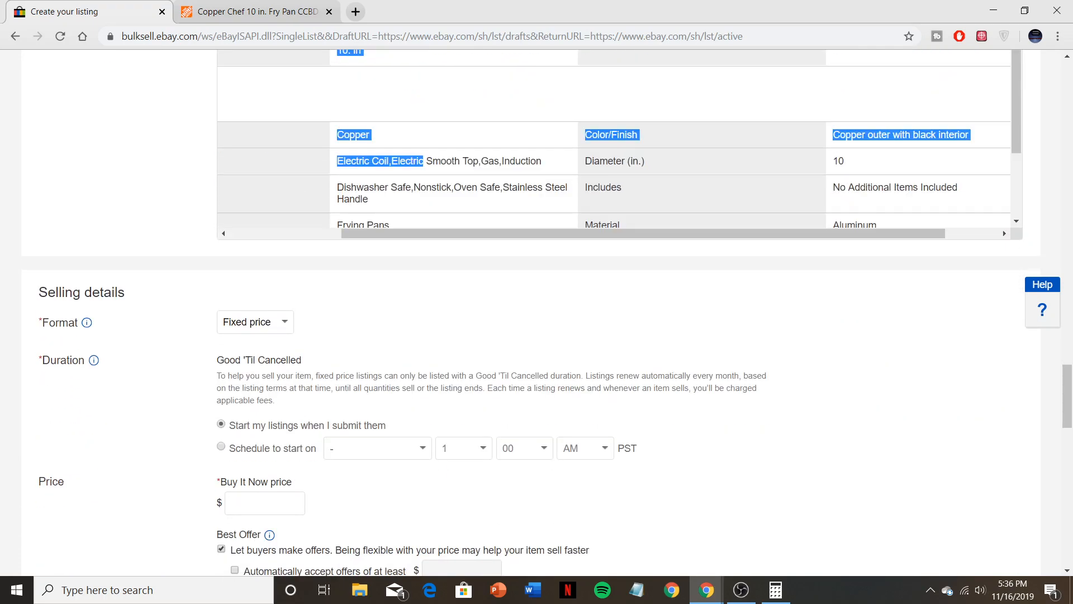
{"action": "scroll", "coordinate": [619, 145], "scroll_direction": "up", "scroll_amount": 1}
{"action": "scroll", "coordinate": [619, 312], "scroll_direction": "up", "scroll_amount": 5}
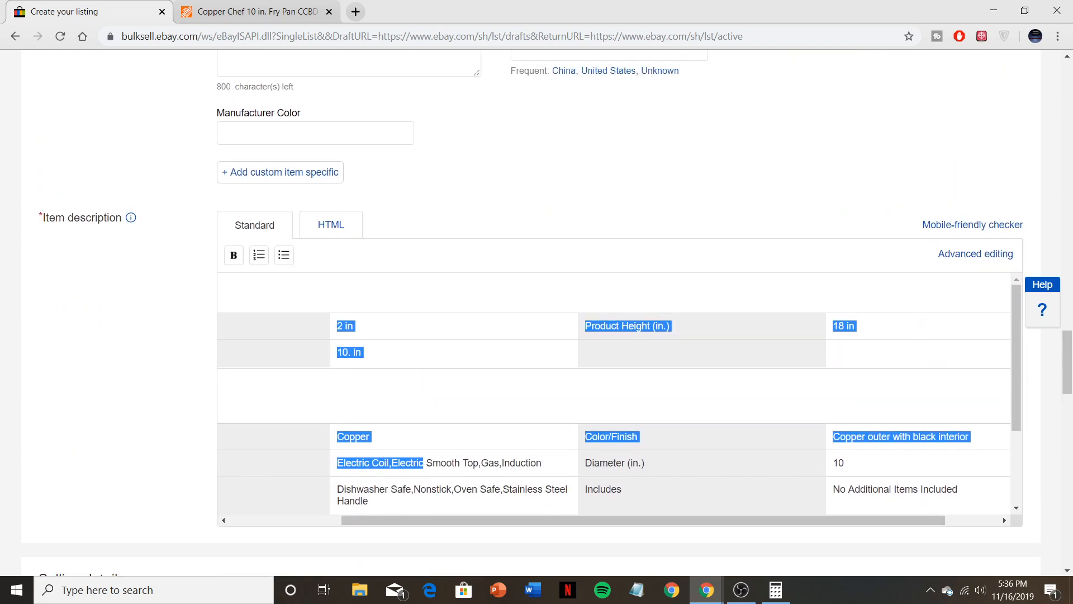
{"action": "left_click", "coordinate": [619, 394]}
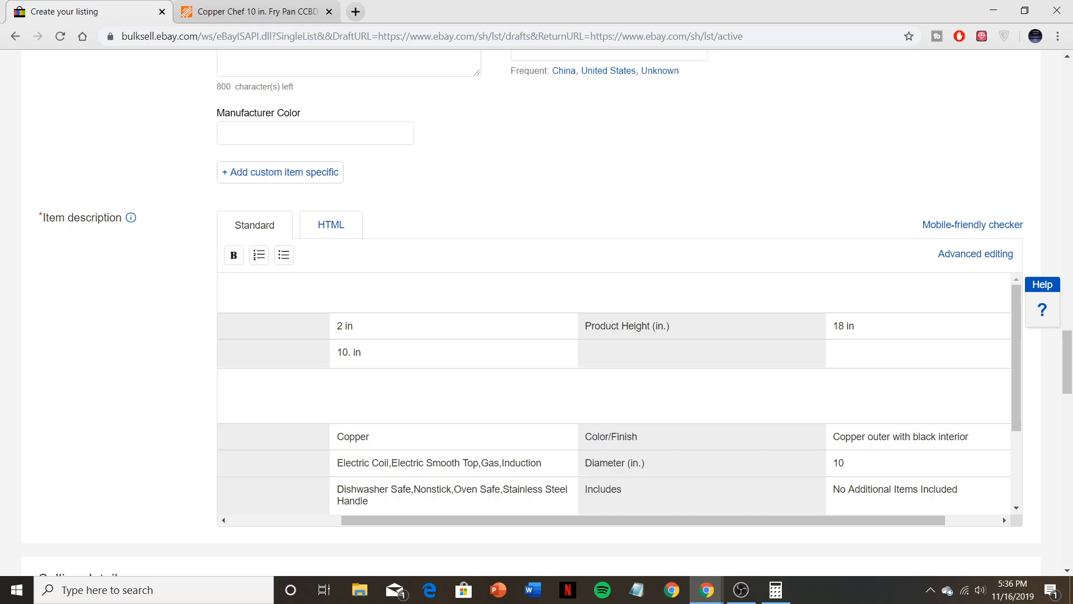
- Delete the Copper value of the color family row in the description's Details table
{"action": "double_click", "coordinate": [339, 436]}
{"action": "key", "text": "BackSpace"}
{"action": "key", "text": "BackSpace"}
{"action": "key", "text": "BackSpace"}
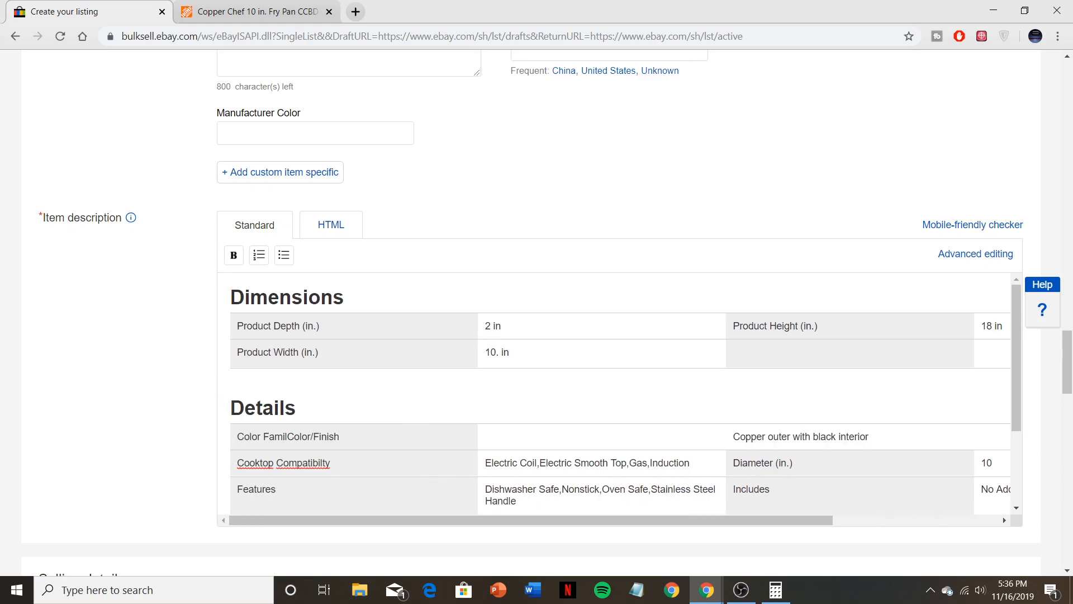
- Switch the item description to advanced editing and replace the pasted tables with a blank bold line
{"action": "left_click", "coordinate": [975, 253]}
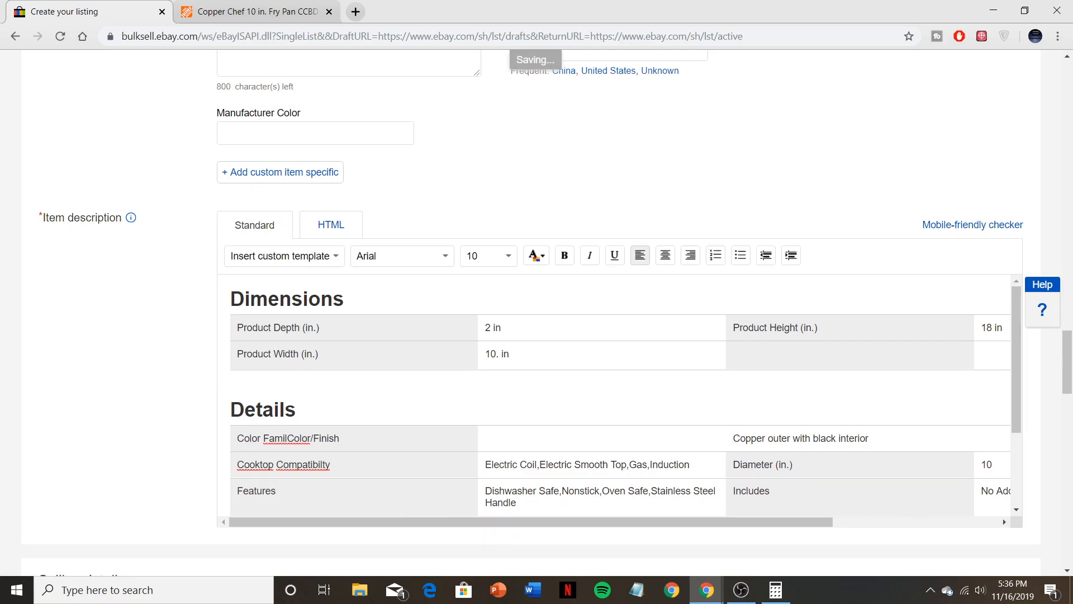
{"action": "left_click_drag", "start_coordinate": [231, 298], "coordinate": [1072, 592]}
{"action": "key", "text": "BackSpace"}
{"action": "scroll", "coordinate": [536, 313], "scroll_direction": "up", "scroll_amount": 6}
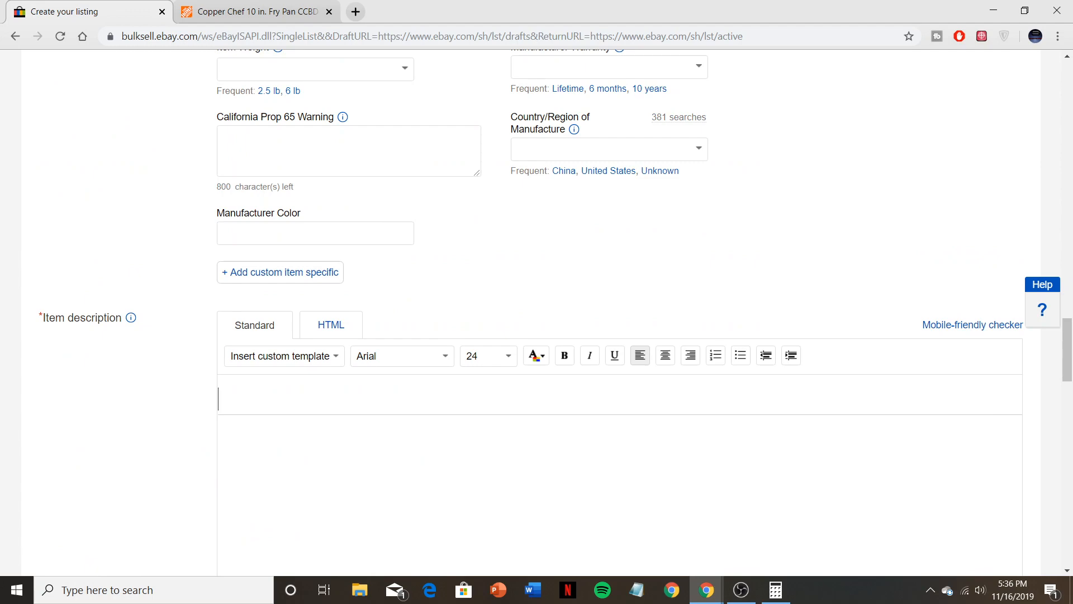
{"action": "key", "text": "ctrl+b"}
{"action": "key", "text": "Return"}
- Copy the product overview paragraph and bullets through "California residents" from the Home Depot page into the eBay item description
{"action": "key", "text": "ctrl+Tab"}
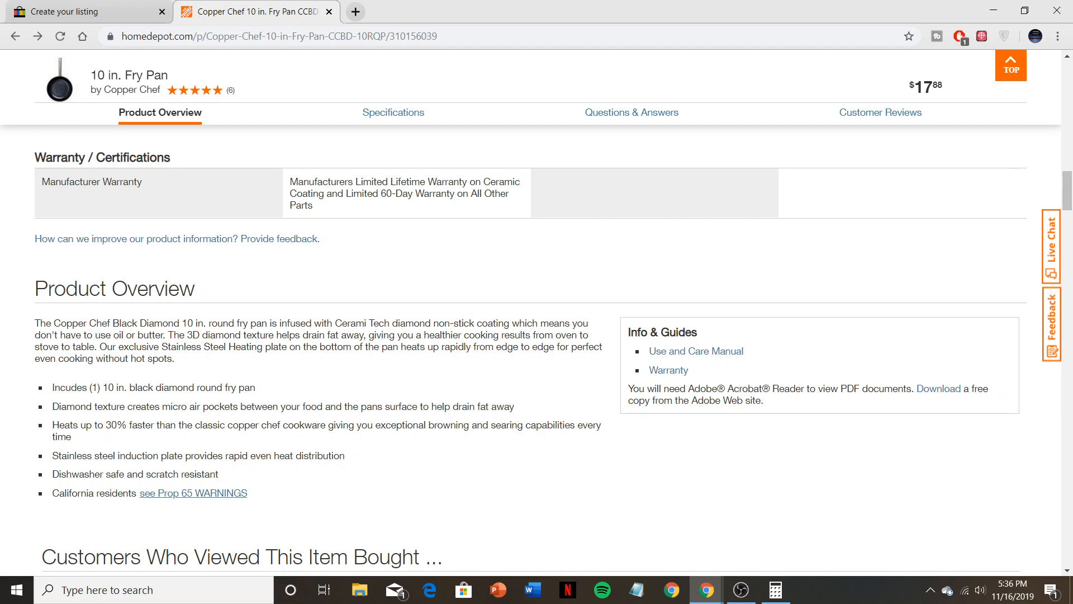
{"action": "left_click_drag", "start_coordinate": [242, 493], "coordinate": [381, 567]}
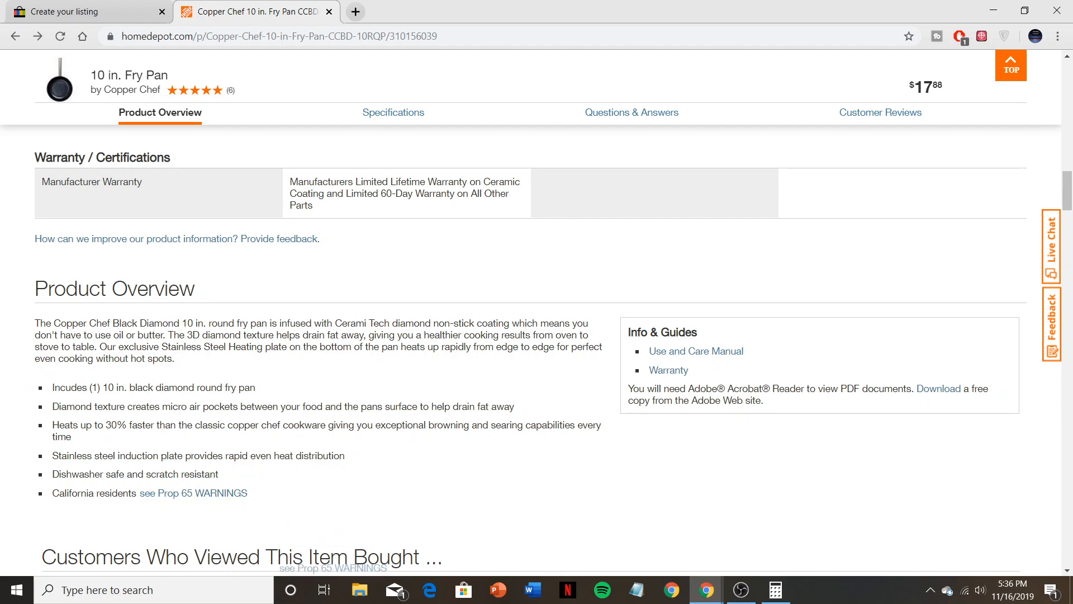
{"action": "double_click", "coordinate": [638, 331]}
{"action": "left_click", "coordinate": [138, 493]}
{"action": "left_click_drag", "start_coordinate": [138, 493], "coordinate": [73, 323]}
{"action": "left_click", "coordinate": [73, 323]}
{"action": "mouse_move", "coordinate": [137, 493]}
{"action": "left_mouse_down"}
{"action": "mouse_move", "coordinate": [42, 323]}
{"action": "mouse_move", "coordinate": [184, 473]}
{"action": "mouse_move", "coordinate": [173, 493]}
{"action": "mouse_move", "coordinate": [218, 474]}
{"action": "mouse_move", "coordinate": [137, 493]}
{"action": "left_mouse_up"}
{"action": "left_click", "coordinate": [42, 323]}
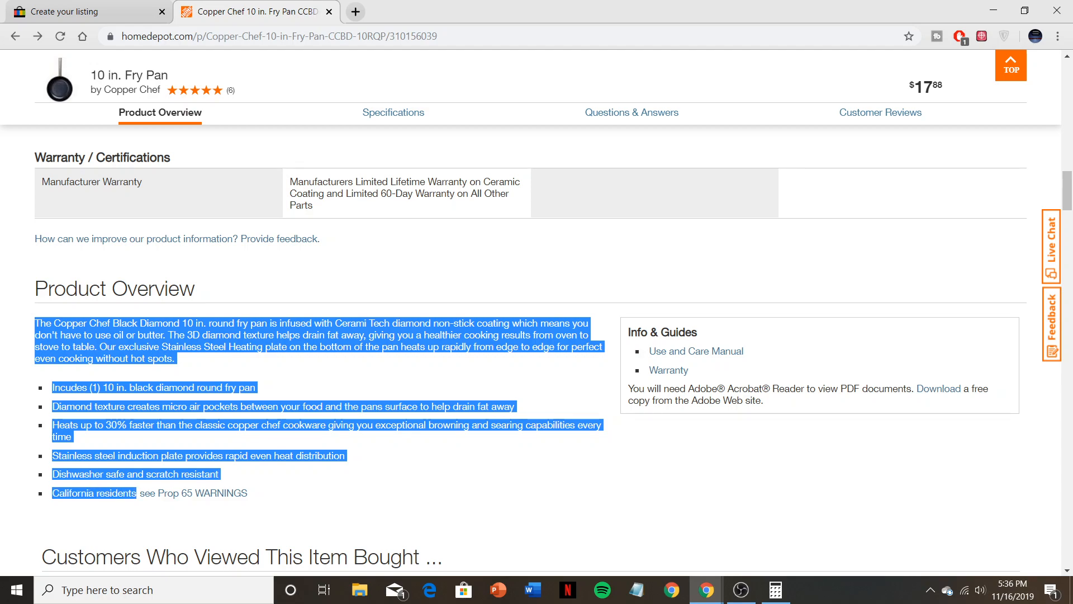
{"action": "key", "text": "ctrl+c"}
{"action": "key", "text": "ctrl+shift+Tab"}
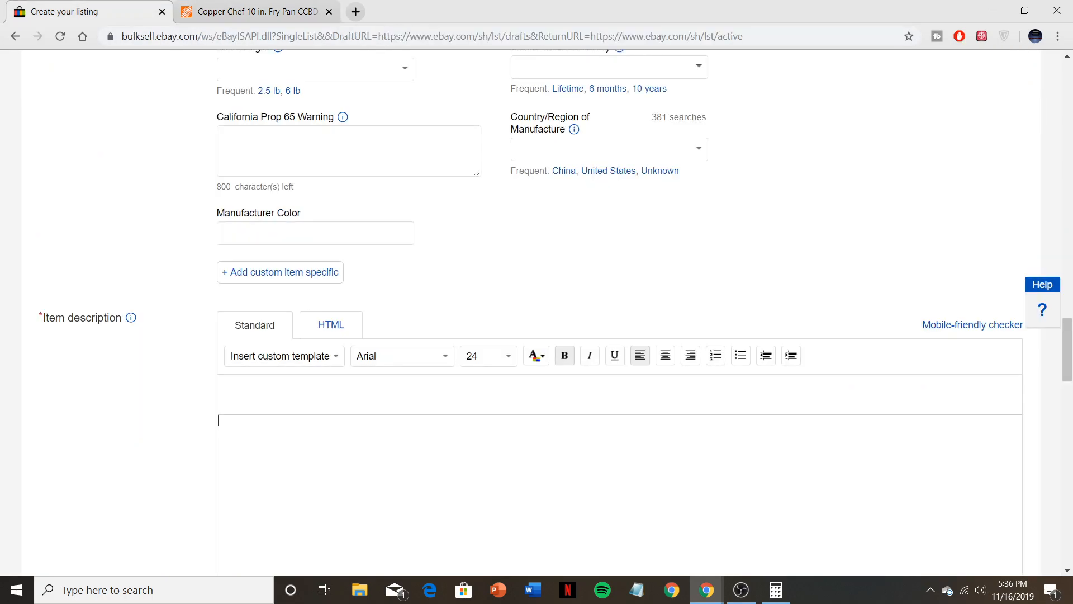
{"action": "key", "text": "ctrl+v"}
{"action": "scroll", "coordinate": [1014, 485], "scroll_direction": "down", "scroll_amount": 4}
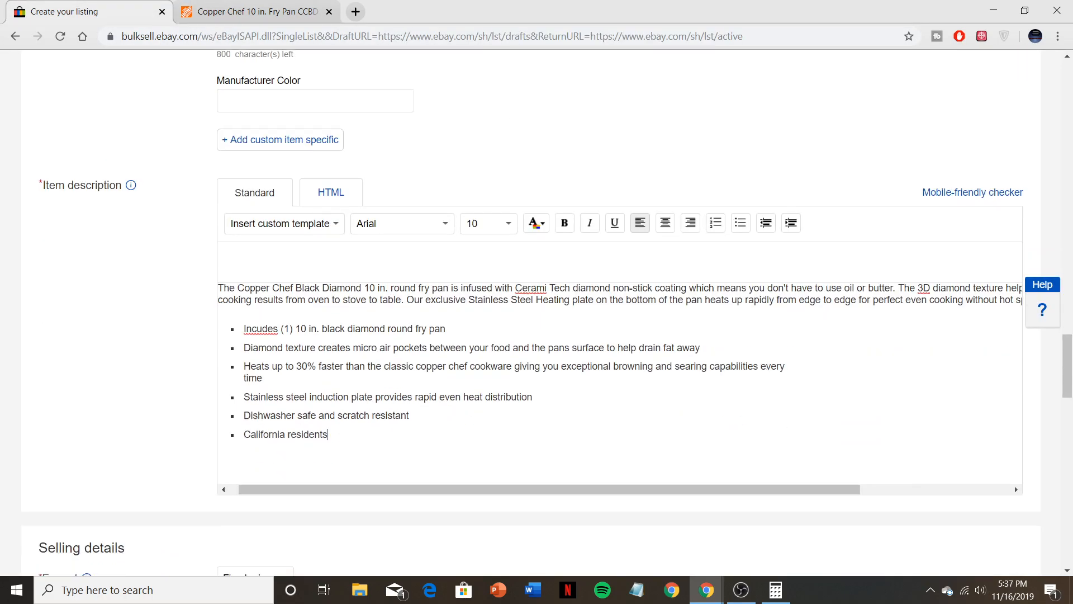
- Review the eBay listing from the item description back up to its title and category
{"action": "scroll", "coordinate": [537, 313], "scroll_direction": "up", "scroll_amount": 10}
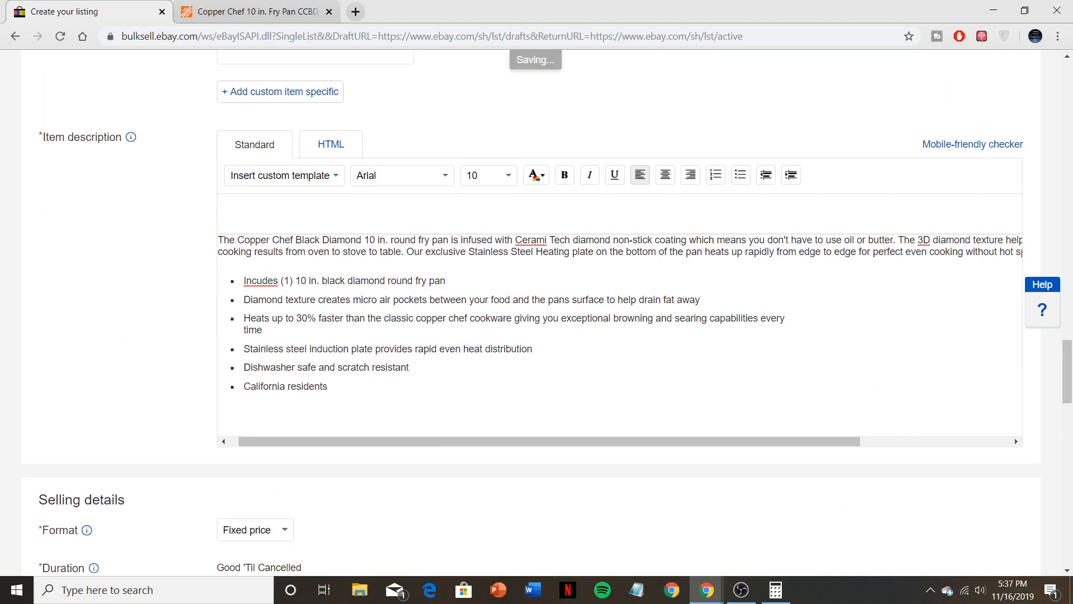
{"action": "scroll", "coordinate": [536, 313], "scroll_direction": "up", "scroll_amount": 1}
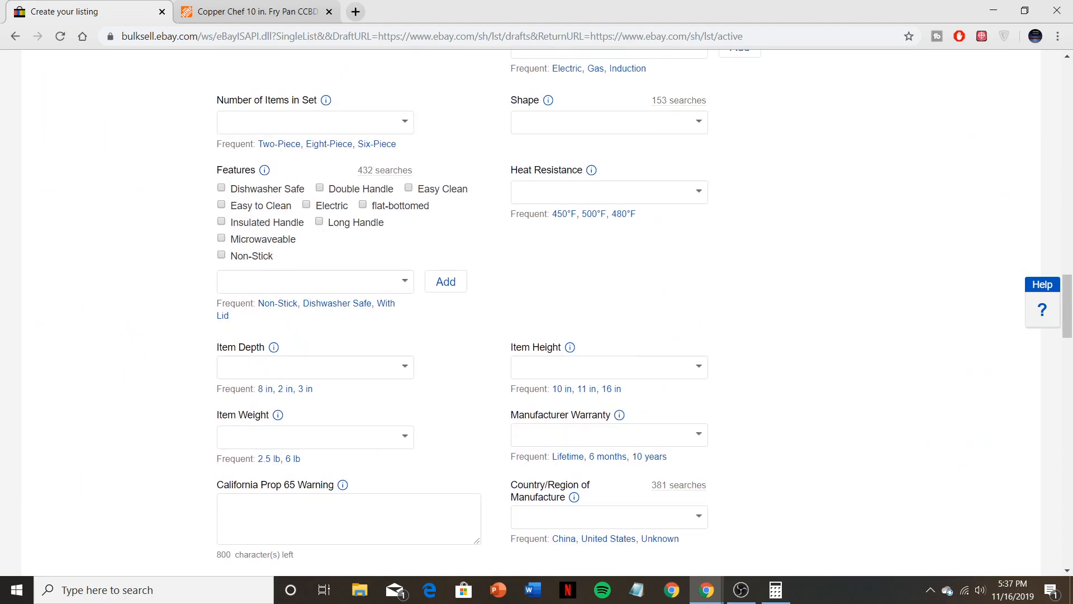
{"action": "scroll", "coordinate": [536, 313], "scroll_direction": "up", "scroll_amount": 12}
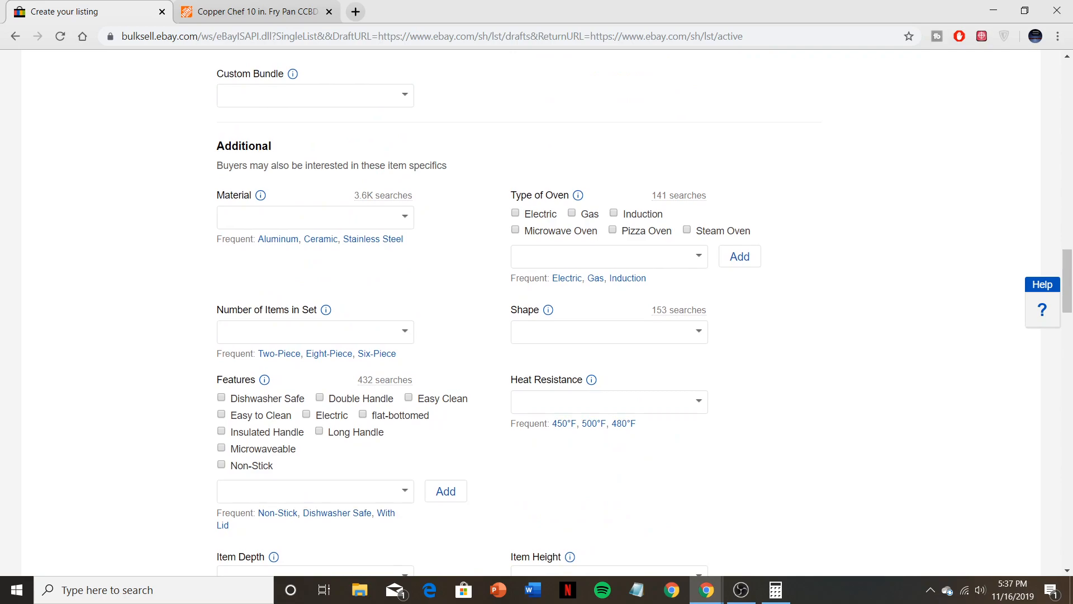
{"action": "scroll", "coordinate": [537, 313], "scroll_direction": "up", "scroll_amount": 15}
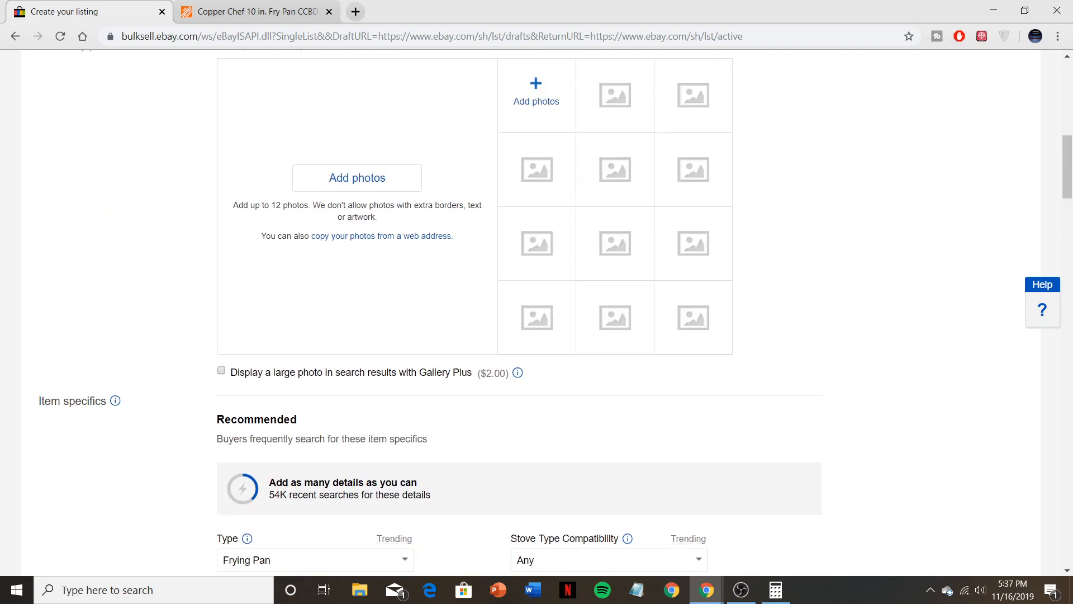
{"action": "scroll", "coordinate": [536, 313], "scroll_direction": "up", "scroll_amount": 5}
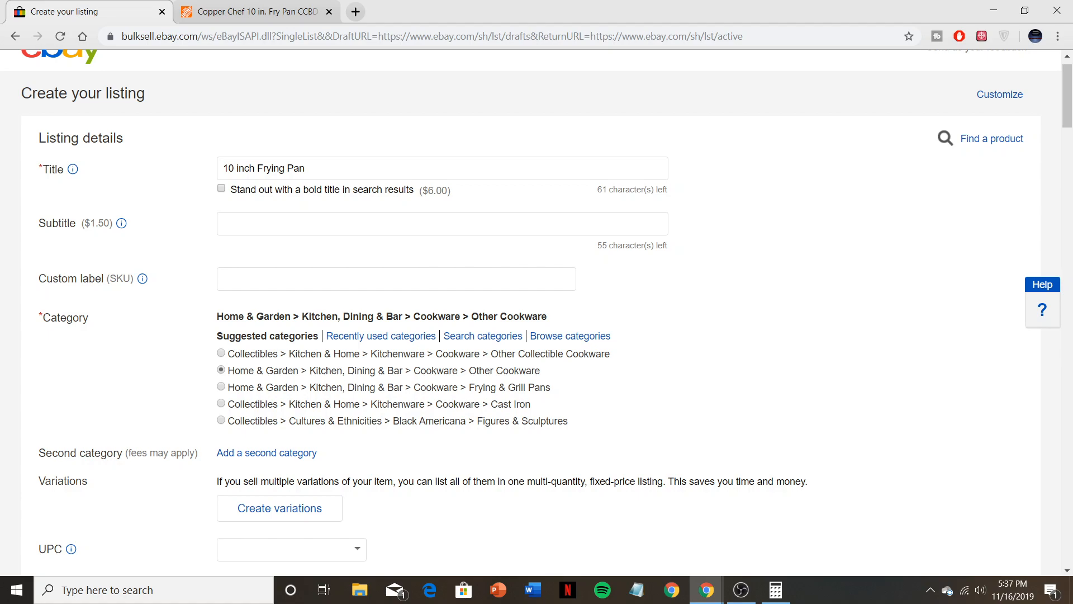
{"action": "scroll", "coordinate": [536, 313], "scroll_direction": "down", "scroll_amount": 3}
{"action": "scroll", "coordinate": [536, 313], "scroll_direction": "up", "scroll_amount": 2}
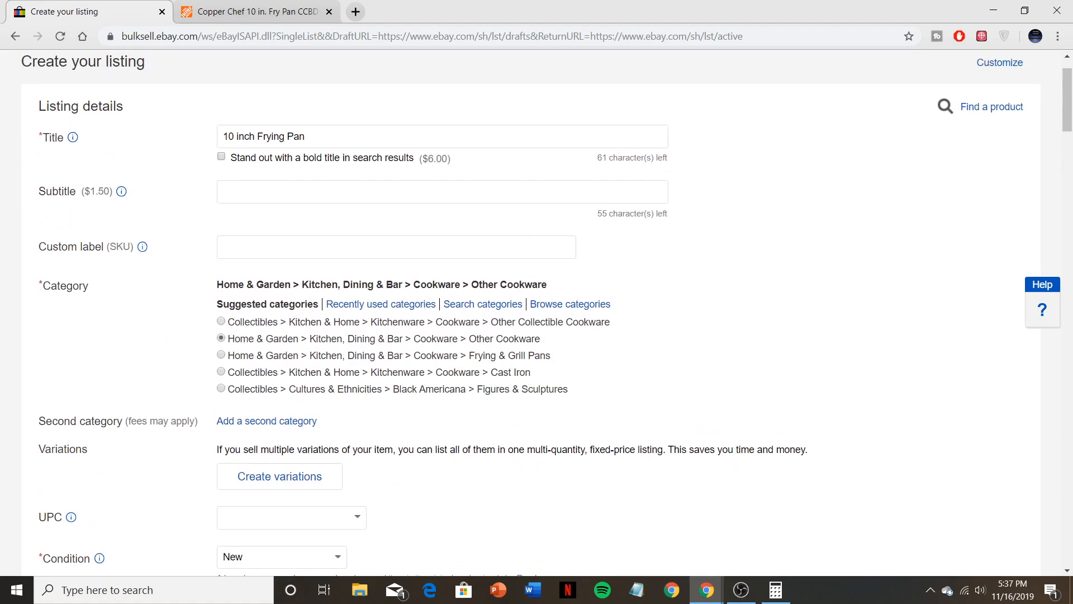
- Review the eBay listing from its category and photos down through the item specifics to the item description
{"action": "scroll", "coordinate": [536, 312], "scroll_direction": "down", "scroll_amount": 10}
{"action": "scroll", "coordinate": [536, 313], "scroll_direction": "up", "scroll_amount": 7}
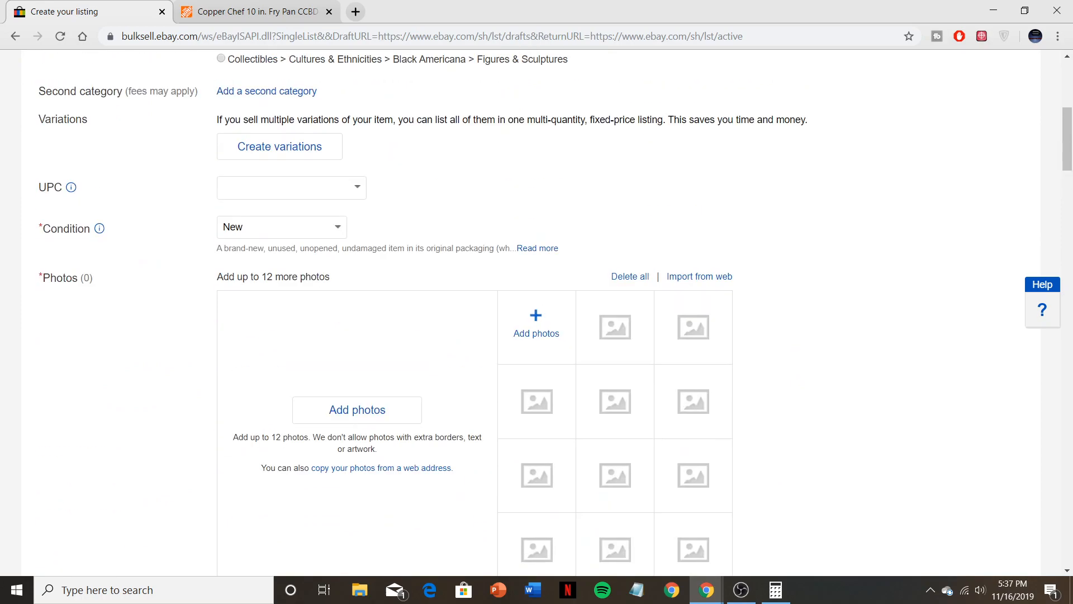
{"action": "scroll", "coordinate": [537, 313], "scroll_direction": "down", "scroll_amount": 1}
{"action": "scroll", "coordinate": [537, 313], "scroll_direction": "down", "scroll_amount": 1}
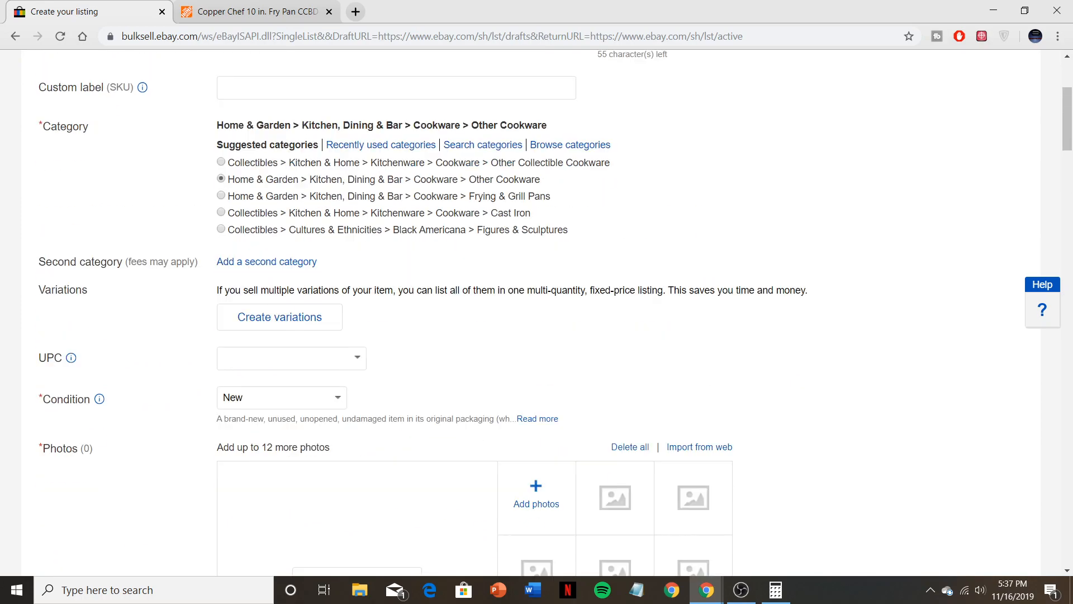
{"action": "scroll", "coordinate": [536, 313], "scroll_direction": "up", "scroll_amount": 3}
{"action": "scroll", "coordinate": [536, 313], "scroll_direction": "down", "scroll_amount": 7}
{"action": "scroll", "coordinate": [537, 313], "scroll_direction": "down", "scroll_amount": 20}
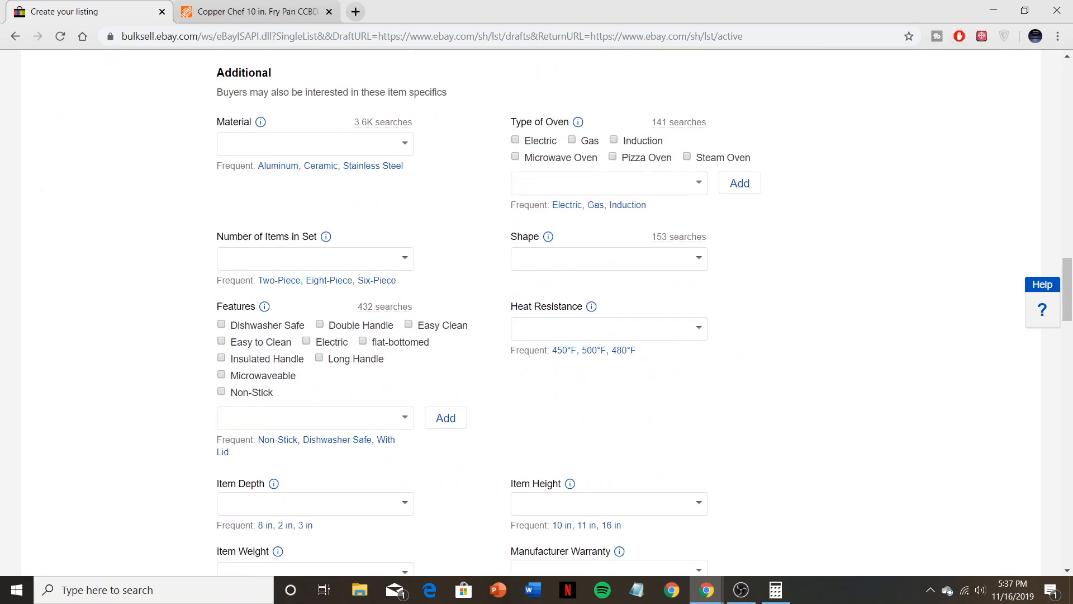
{"action": "scroll", "coordinate": [537, 313], "scroll_direction": "down", "scroll_amount": 5}
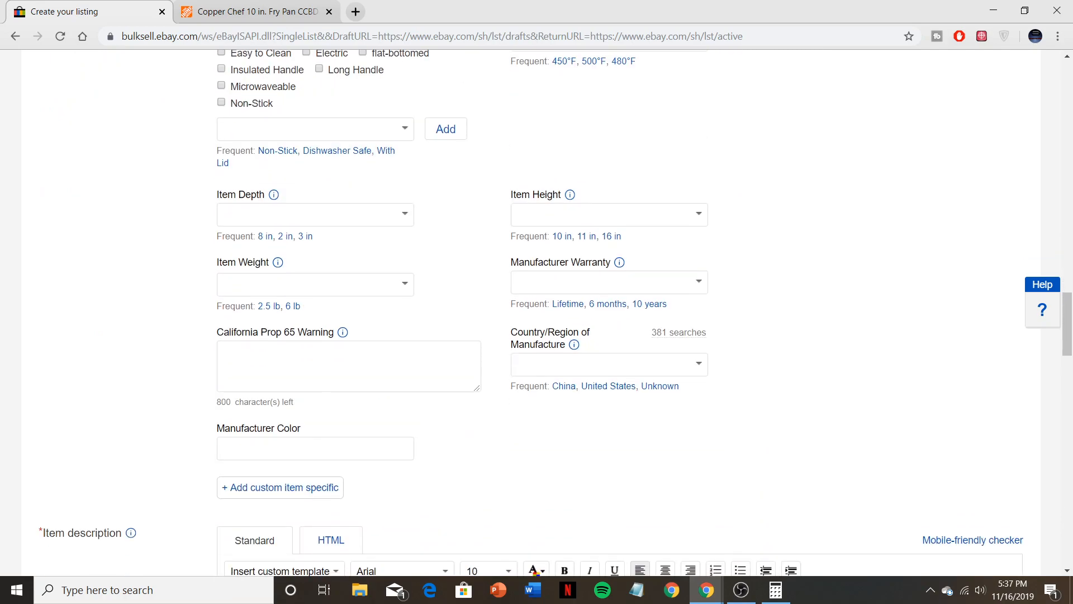
{"action": "scroll", "coordinate": [537, 313], "scroll_direction": "down", "scroll_amount": 8}
{"action": "scroll", "coordinate": [536, 313], "scroll_direction": "up", "scroll_amount": 1}
{"action": "scroll", "coordinate": [537, 313], "scroll_direction": "down", "scroll_amount": 1}
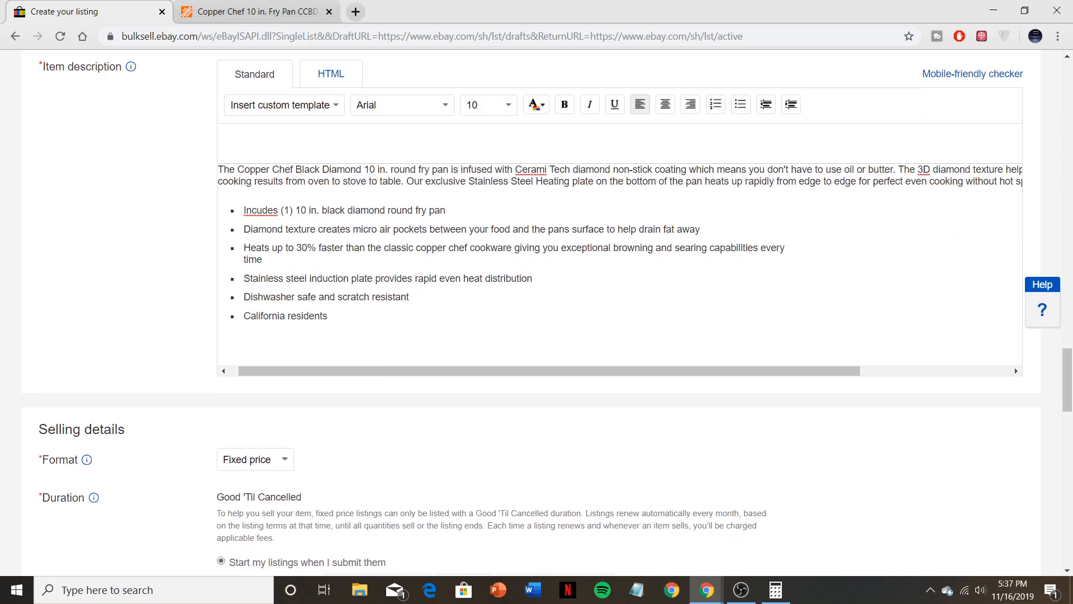
- Look over the listing again from the title down to the format, duration and price in the selling details
{"action": "scroll", "coordinate": [1014, 367], "scroll_direction": "up", "scroll_amount": 20}
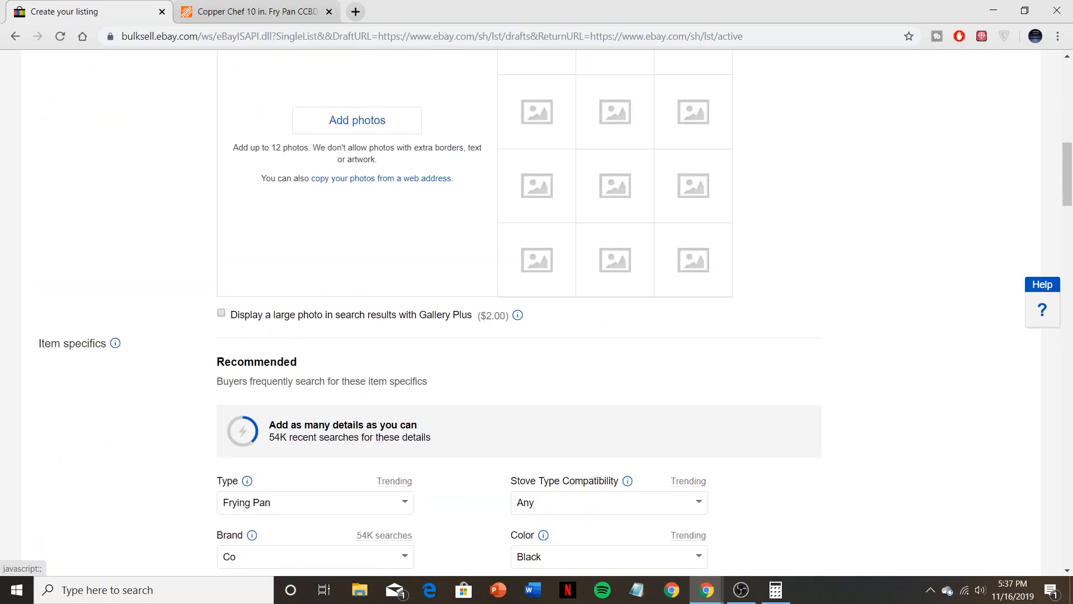
{"action": "scroll", "coordinate": [536, 313], "scroll_direction": "up", "scroll_amount": 4}
{"action": "scroll", "coordinate": [536, 313], "scroll_direction": "up", "scroll_amount": 3}
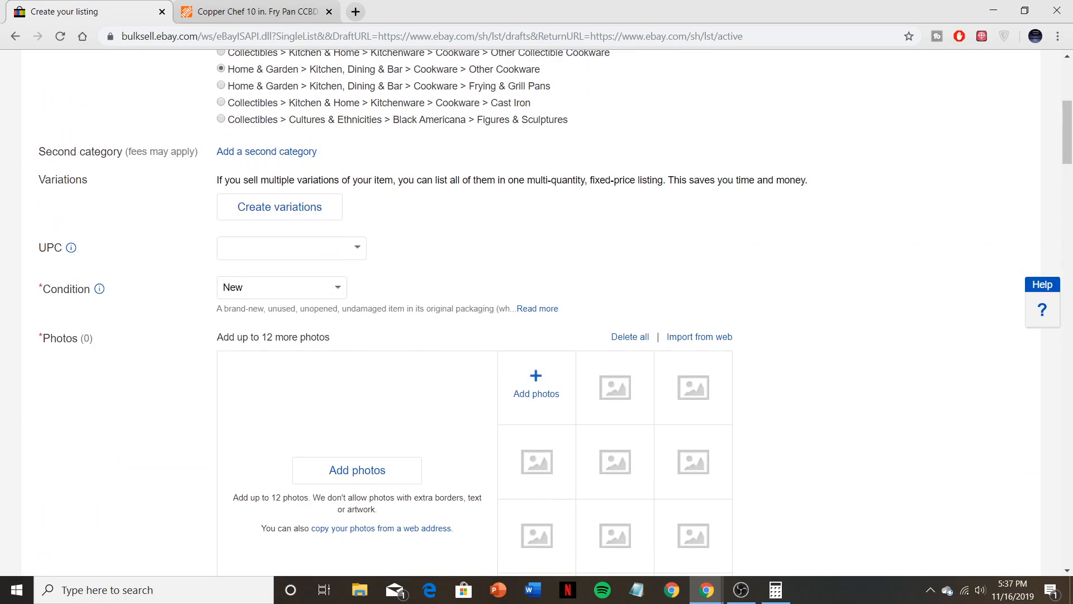
{"action": "scroll", "coordinate": [536, 313], "scroll_direction": "up", "scroll_amount": 4}
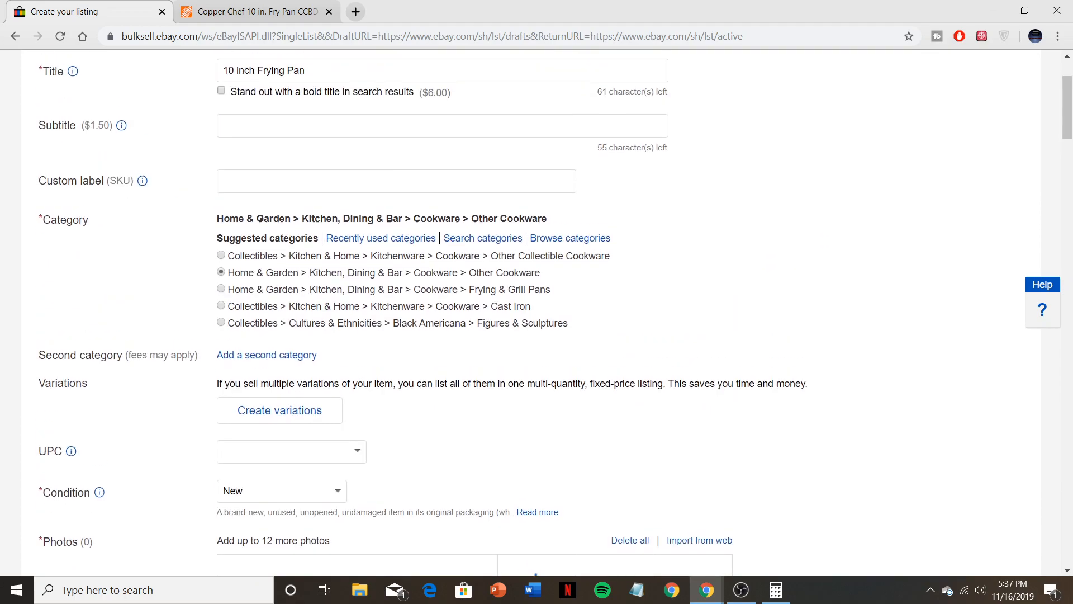
{"action": "scroll", "coordinate": [537, 313], "scroll_direction": "up", "scroll_amount": 2}
{"action": "scroll", "coordinate": [537, 313], "scroll_direction": "down", "scroll_amount": 15}
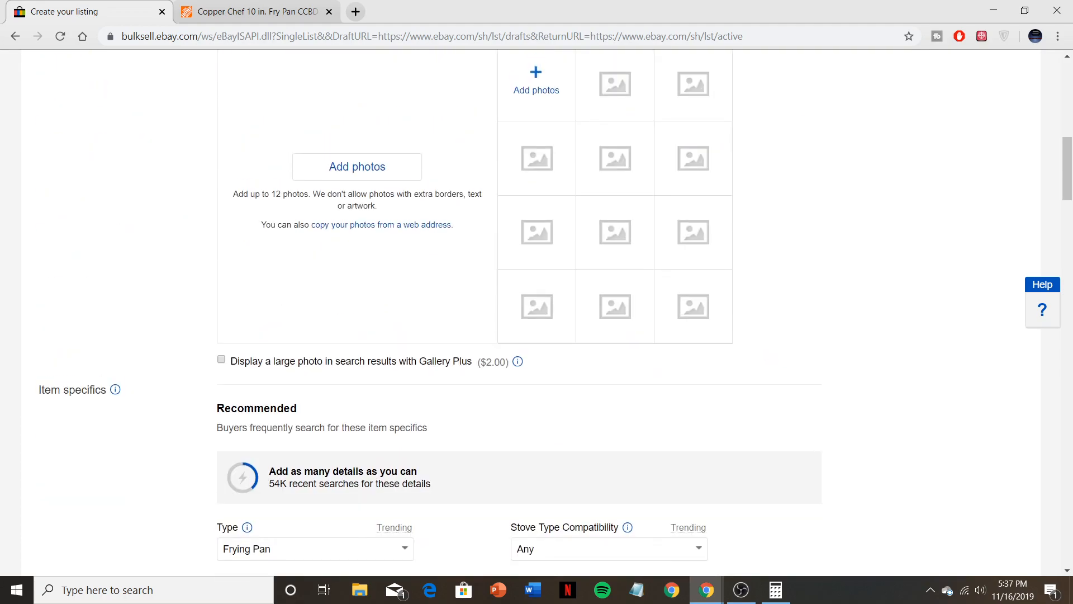
{"action": "scroll", "coordinate": [536, 313], "scroll_direction": "down", "scroll_amount": 13}
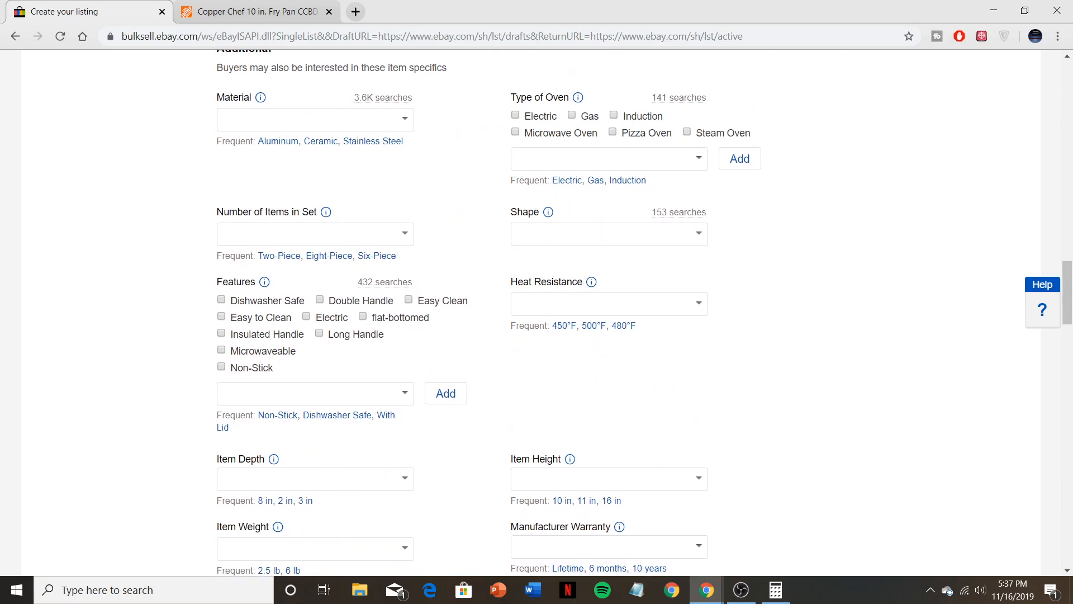
{"action": "scroll", "coordinate": [536, 313], "scroll_direction": "down", "scroll_amount": 15}
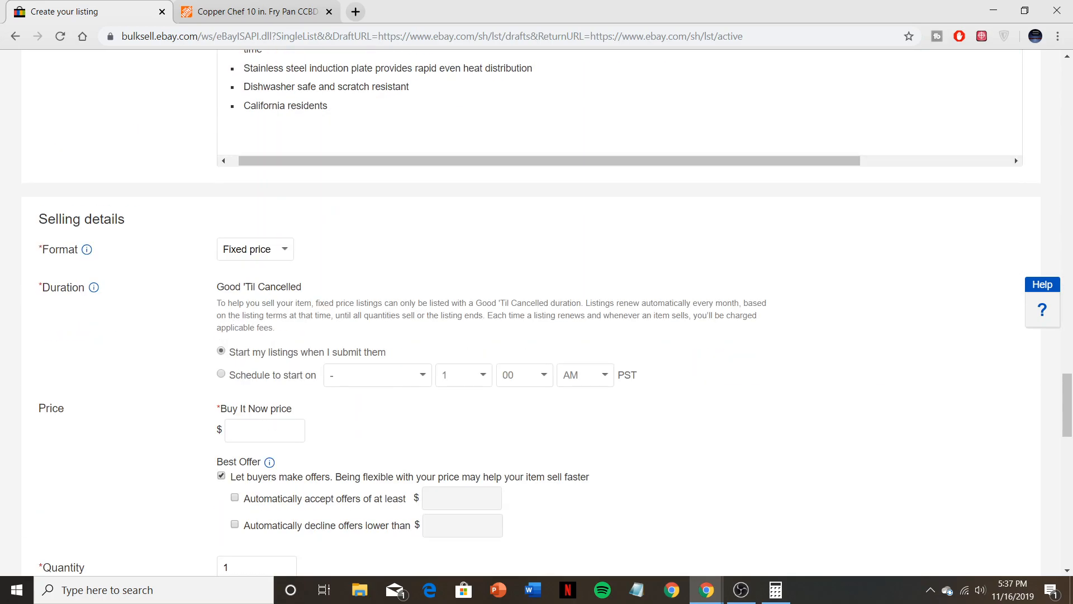
{"action": "scroll", "coordinate": [537, 313], "scroll_direction": "down", "scroll_amount": 1}
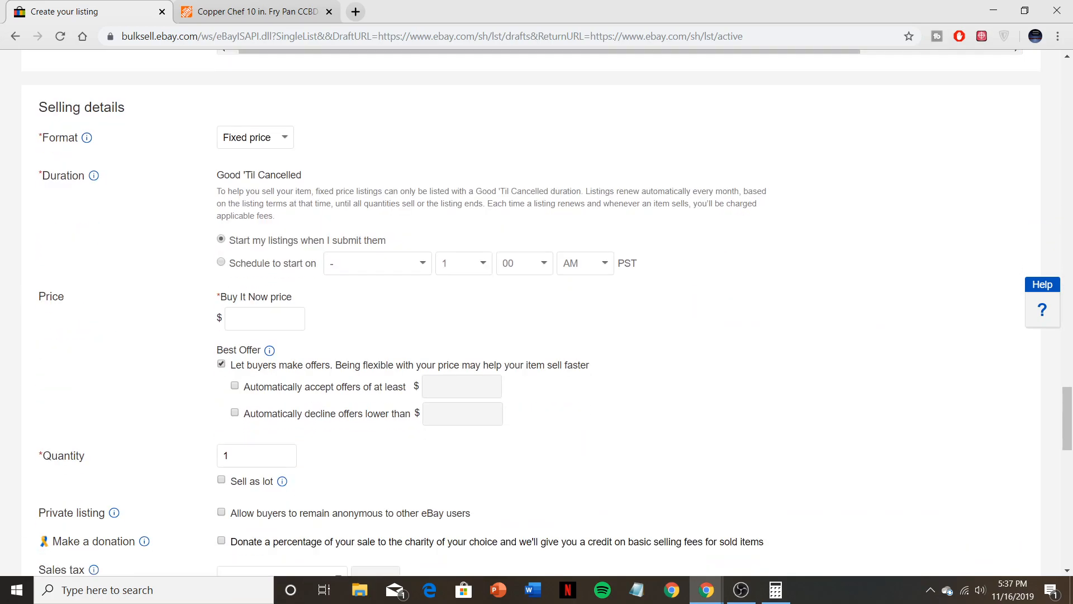
{"action": "left_click", "coordinate": [265, 318]}
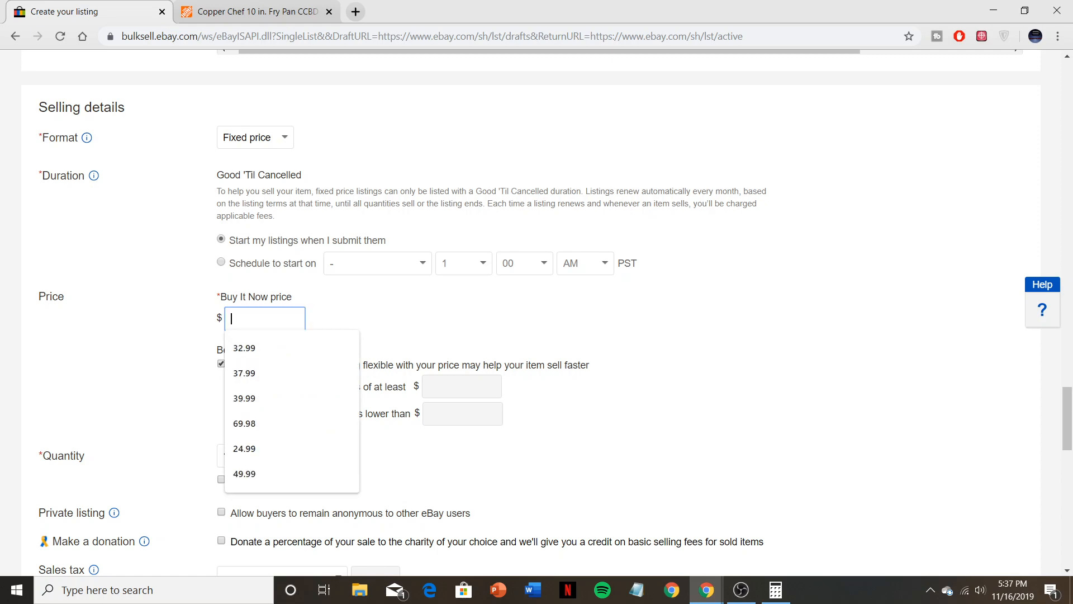
{"action": "left_click", "coordinate": [447, 320]}
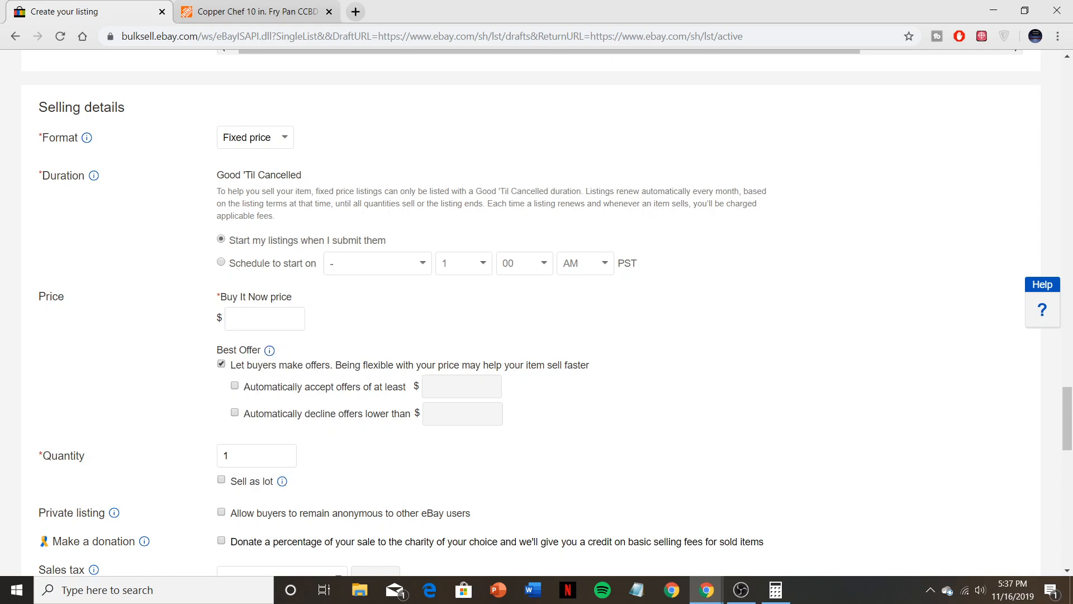
{"action": "left_click", "coordinate": [265, 318]}
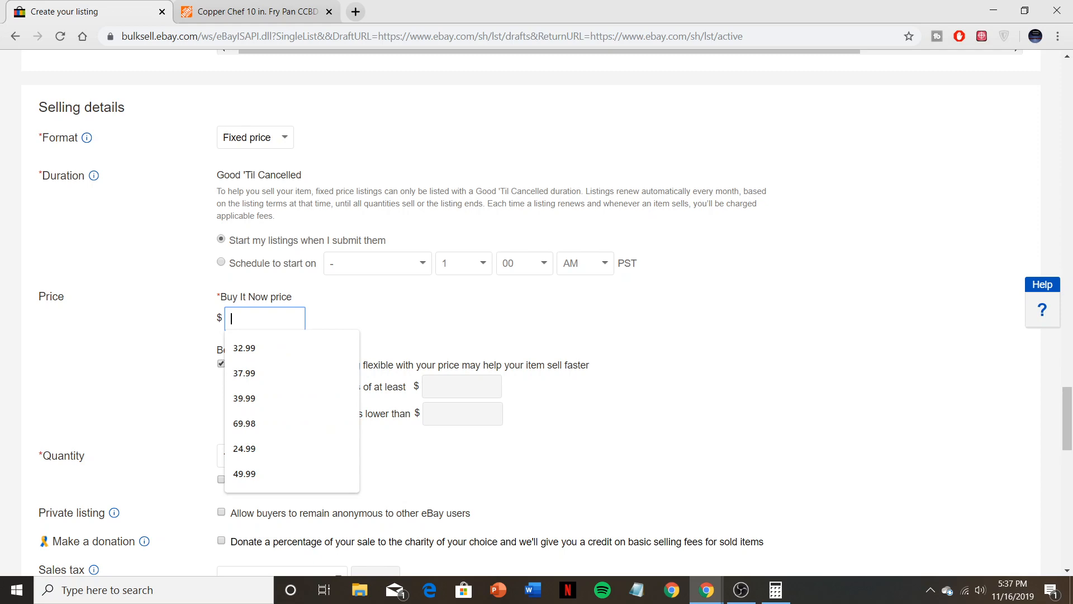
{"action": "left_click", "coordinate": [447, 319]}
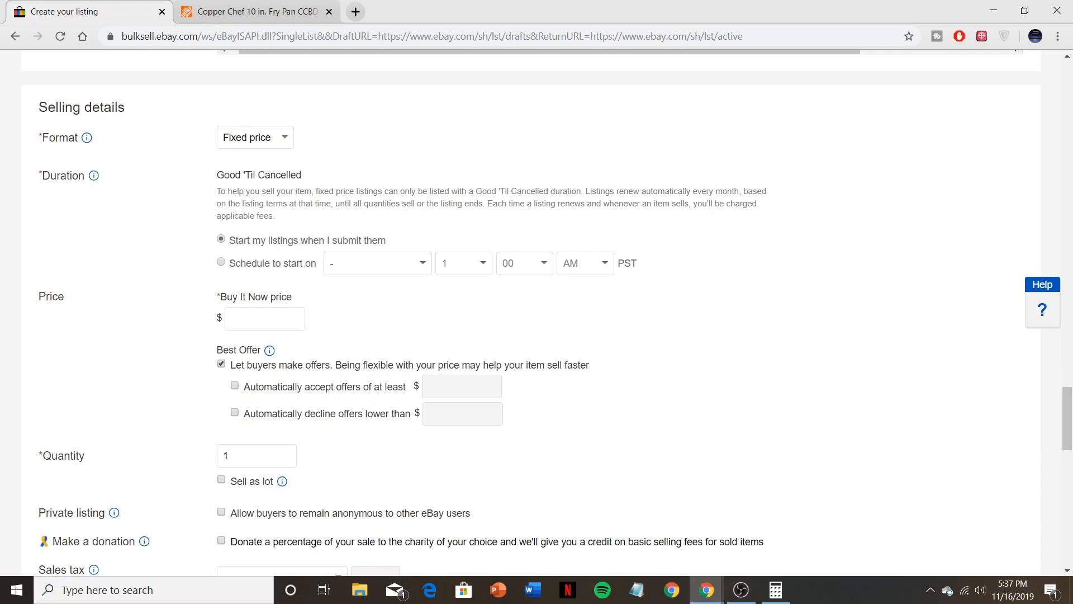
- Switch to Calculator and multiply the pan's 26.87 cost by 0.88
{"action": "left_click", "coordinate": [776, 590]}
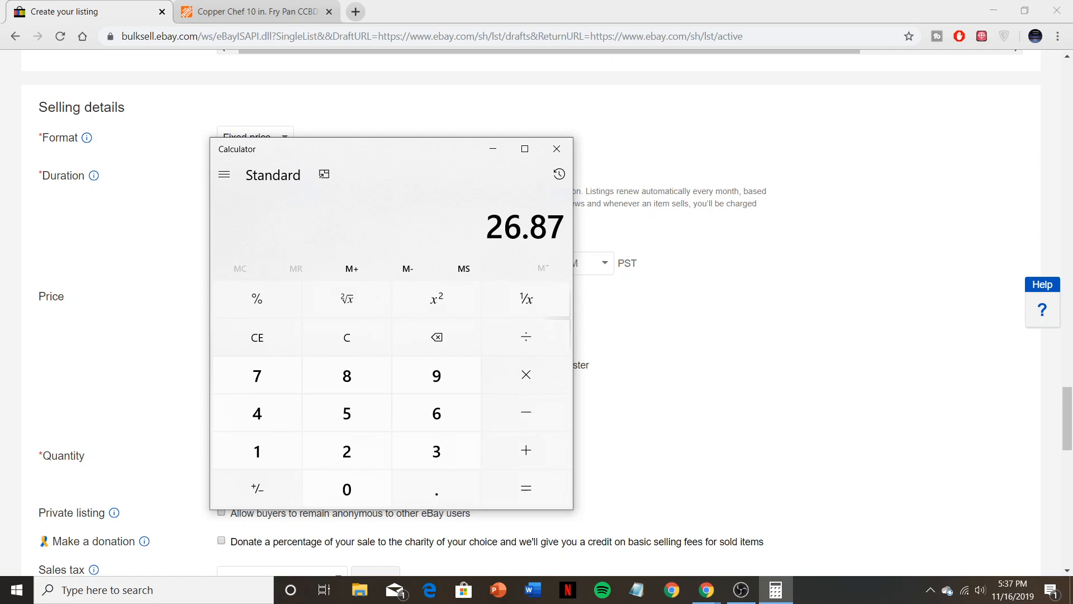
{"action": "left_click", "coordinate": [526, 375]}
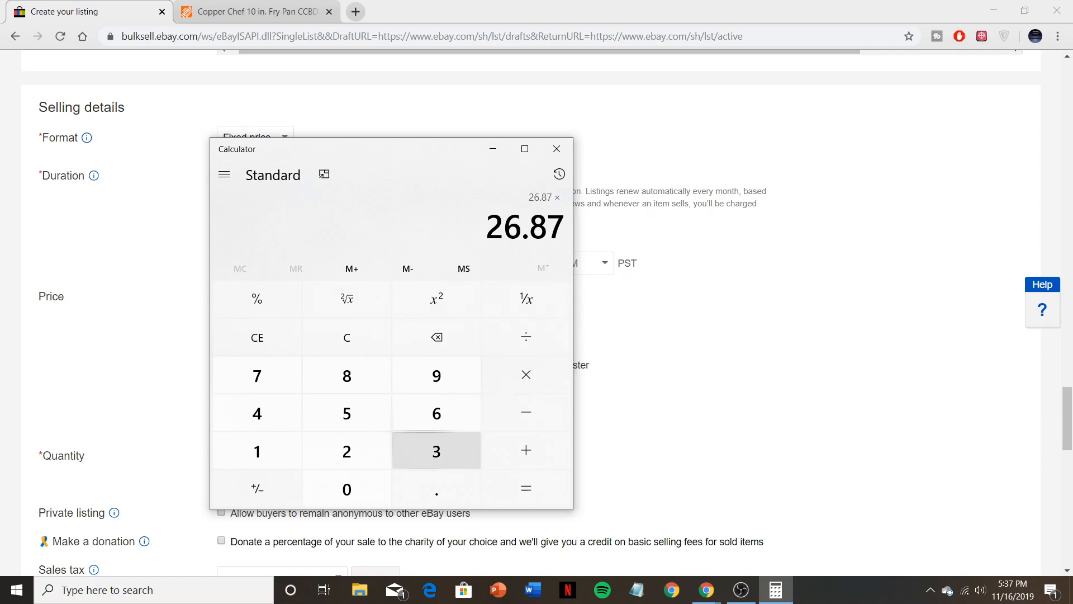
{"action": "left_click", "coordinate": [437, 489]}
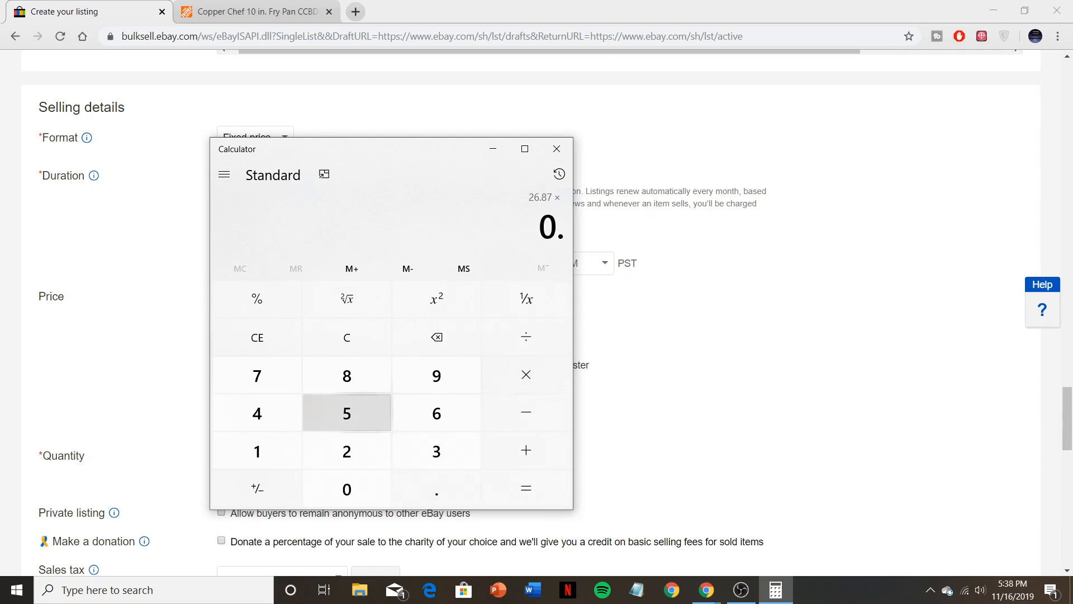
{"action": "double_click", "coordinate": [346, 375]}
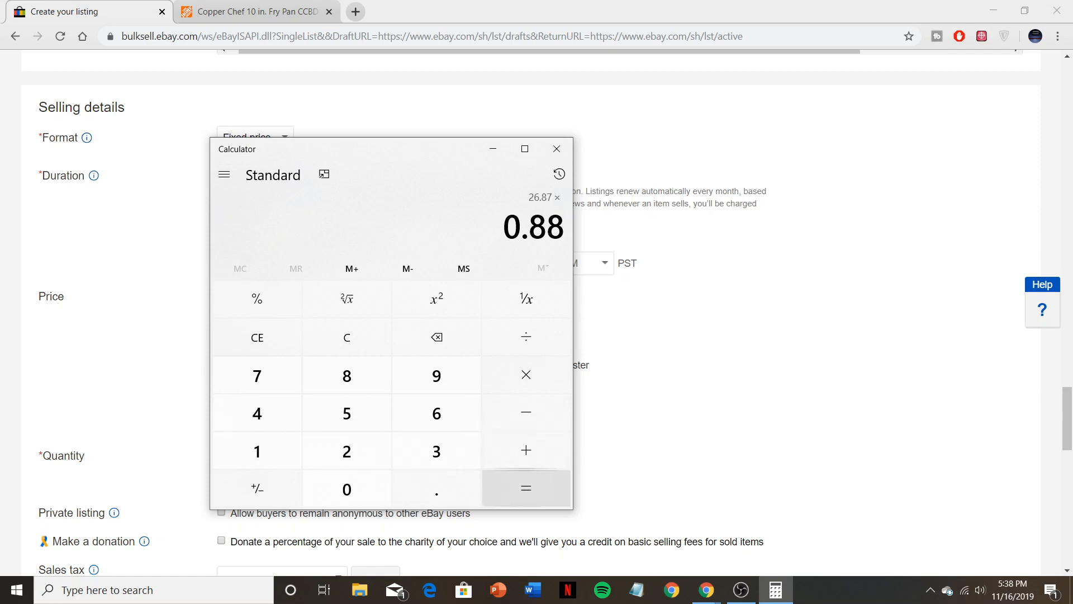
{"action": "left_click", "coordinate": [526, 488]}
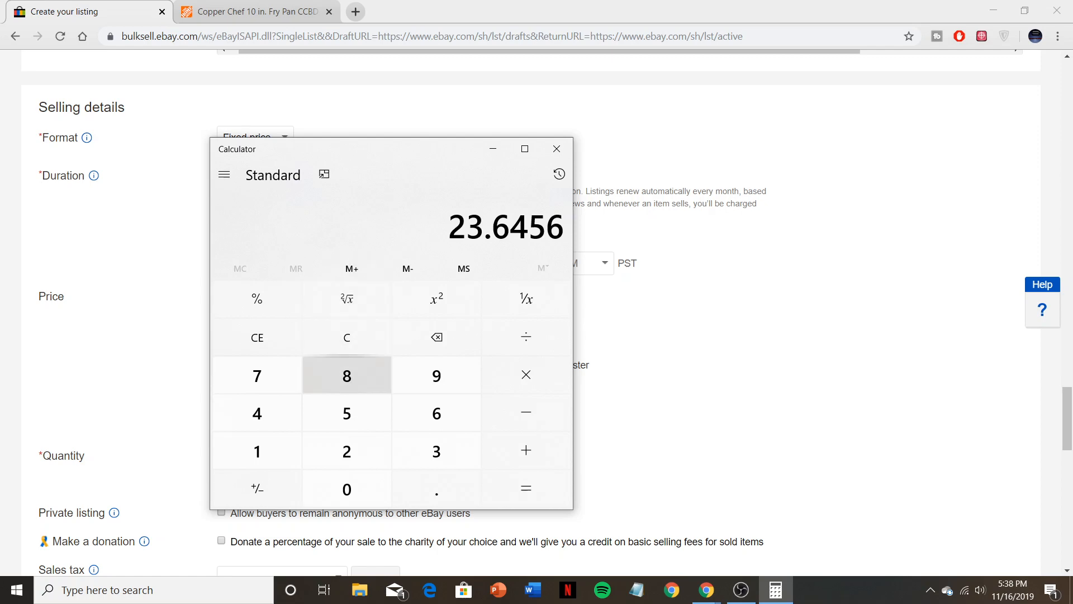
{"action": "left_click", "coordinate": [346, 337]}
{"action": "left_click", "coordinate": [346, 451]}
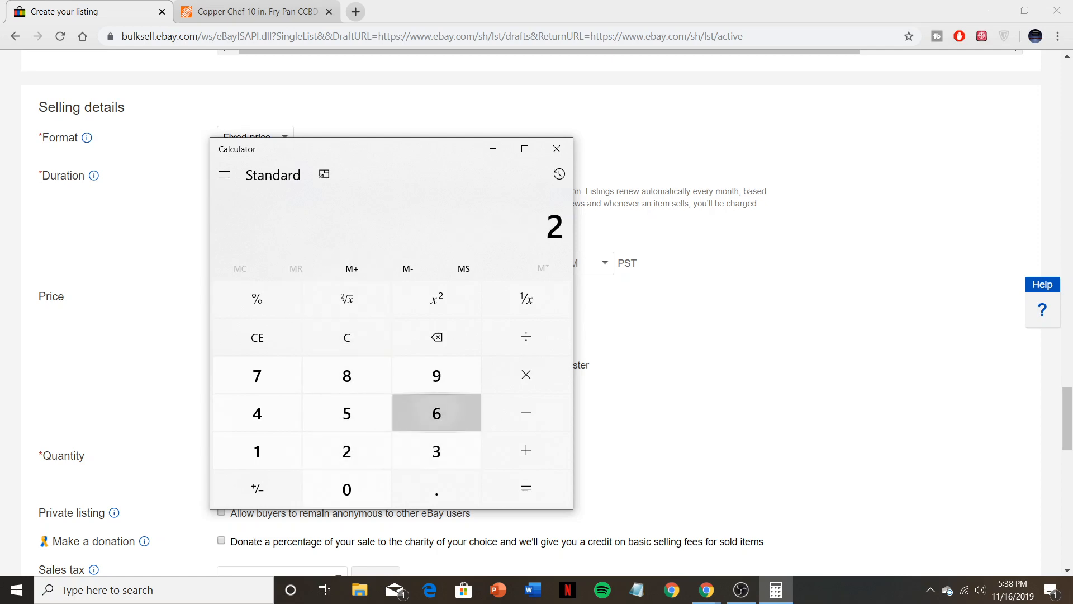
{"action": "double_click", "coordinate": [436, 413]}
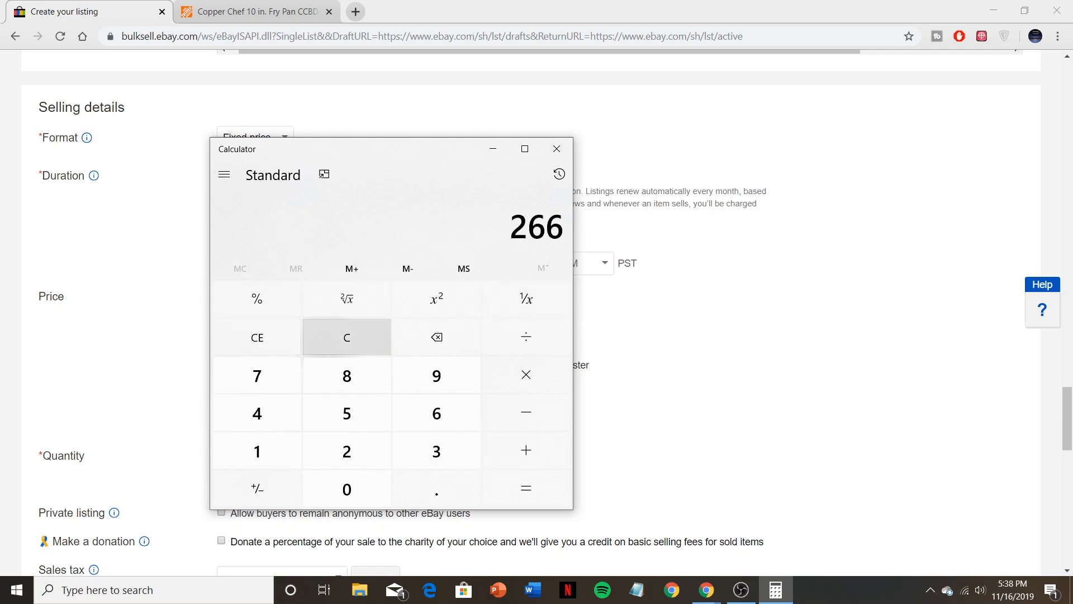
{"action": "left_click", "coordinate": [347, 337]}
- Calculate a selling price by adding 6 to 26.87
{"action": "left_click", "coordinate": [346, 451]}
{"action": "left_click", "coordinate": [436, 413]}
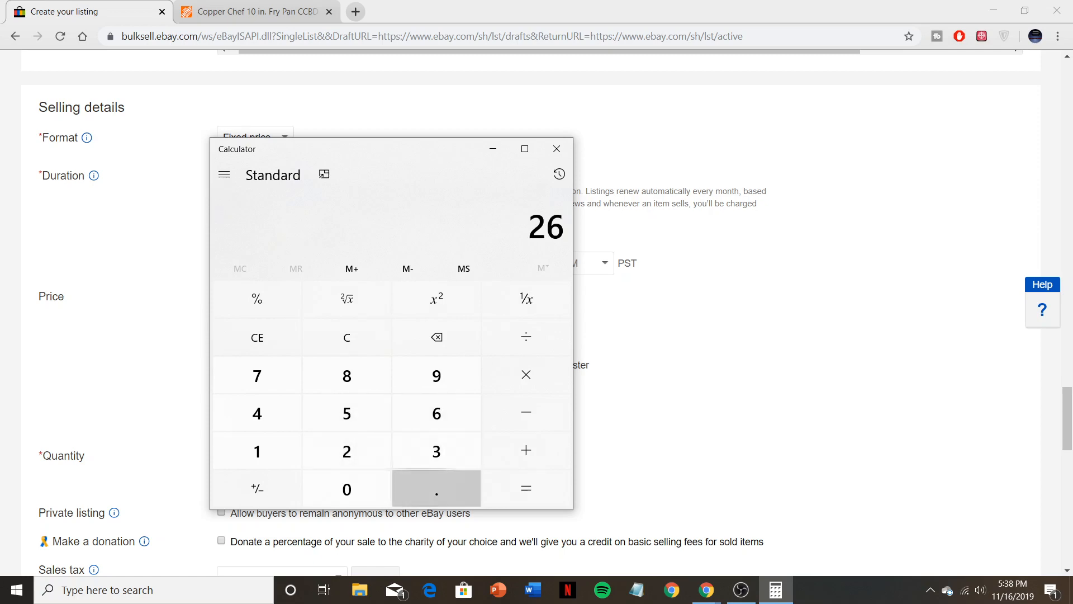
{"action": "left_click", "coordinate": [437, 488]}
{"action": "left_click", "coordinate": [346, 376]}
{"action": "left_click", "coordinate": [257, 376]}
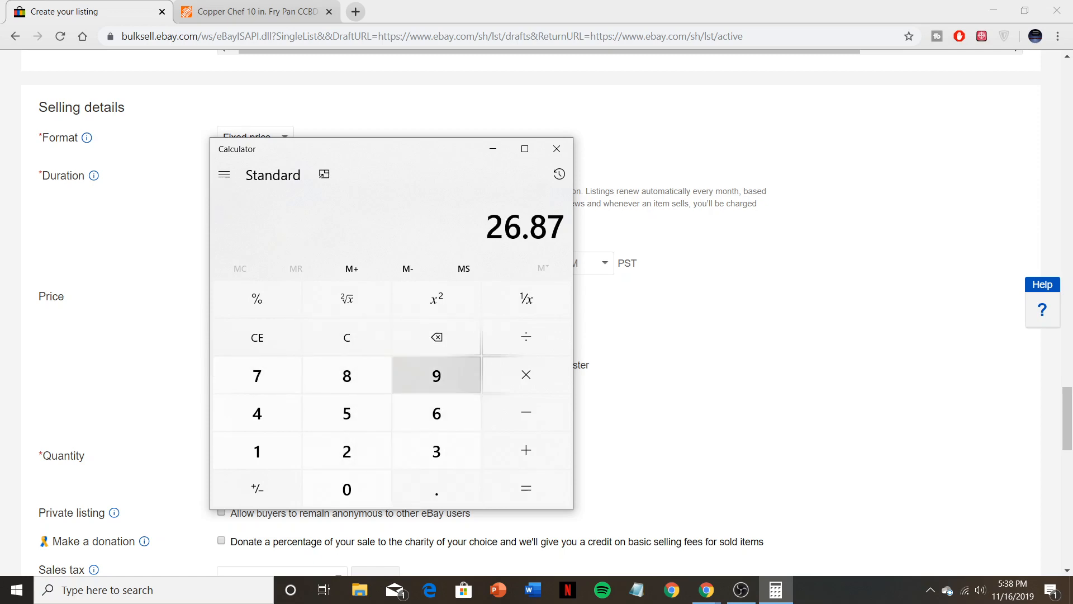
{"action": "left_click", "coordinate": [526, 450]}
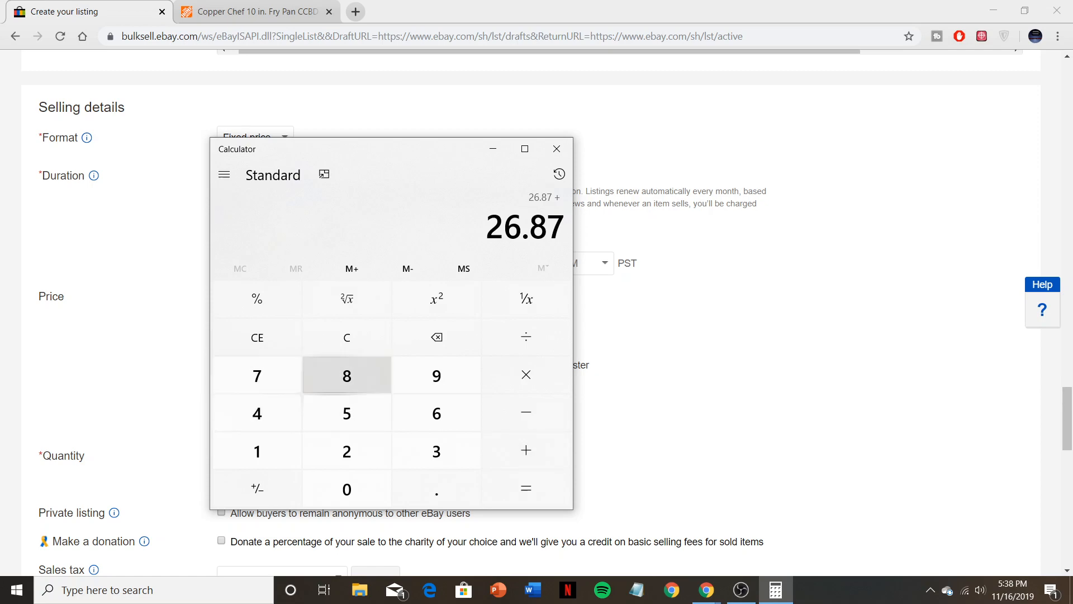
{"action": "left_click", "coordinate": [436, 413]}
{"action": "left_click", "coordinate": [526, 488]}
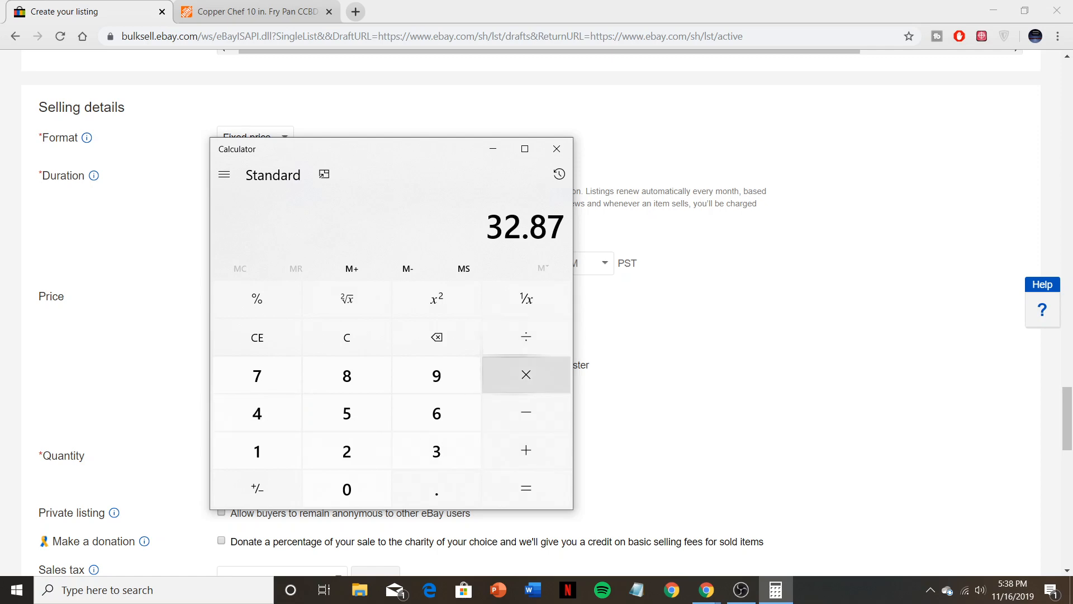
- Multiply the calculated selling price by 0.88 to work out the amount left after fees
{"action": "left_click", "coordinate": [526, 374]}
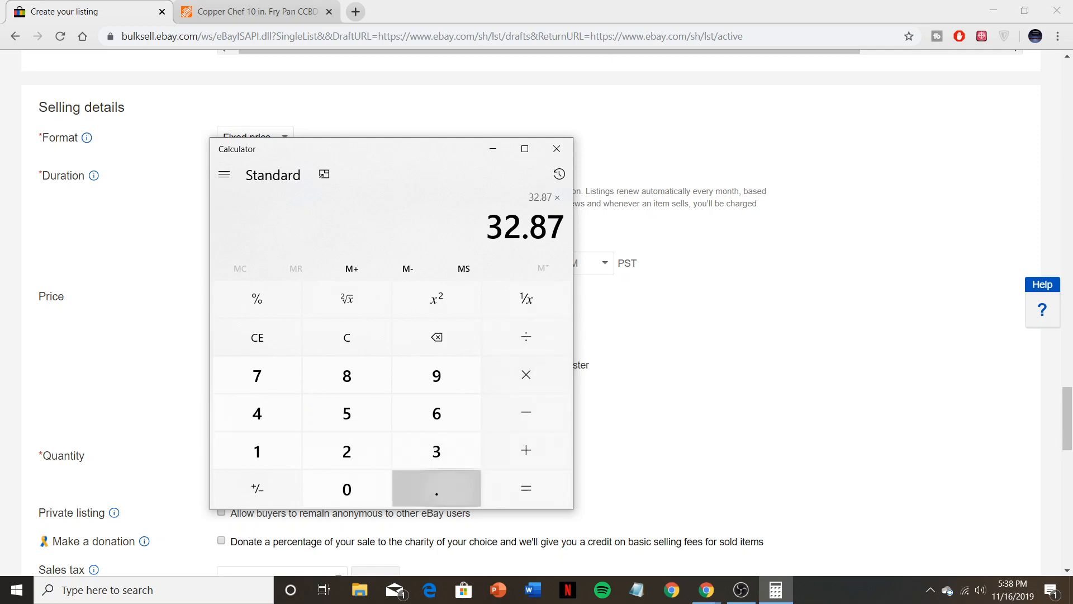
{"action": "left_click", "coordinate": [436, 488]}
{"action": "left_click", "coordinate": [347, 376]}
{"action": "left_click", "coordinate": [346, 376]}
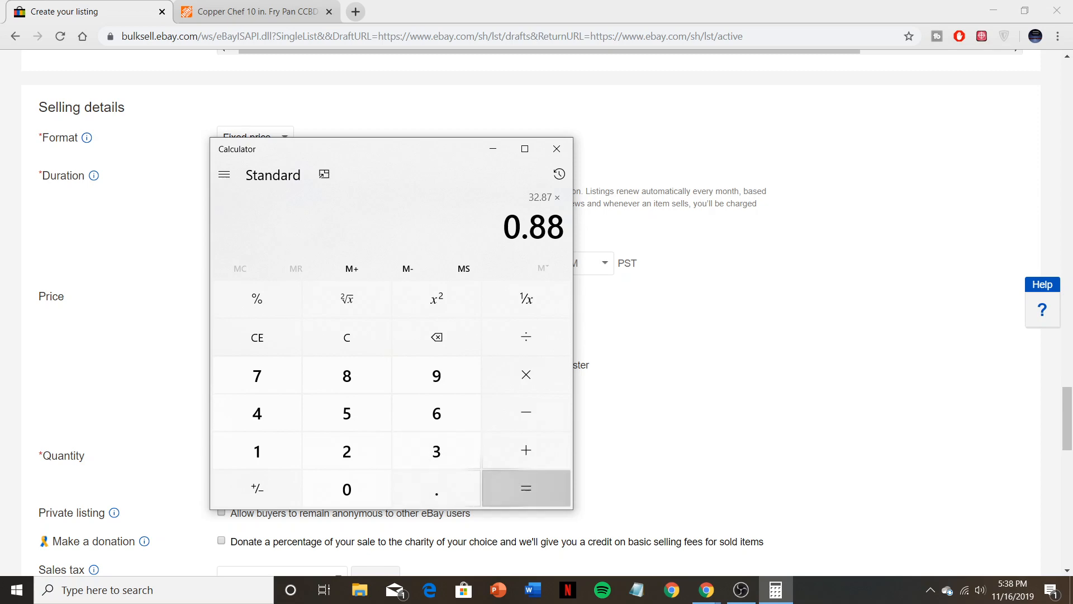
{"action": "left_click", "coordinate": [525, 488]}
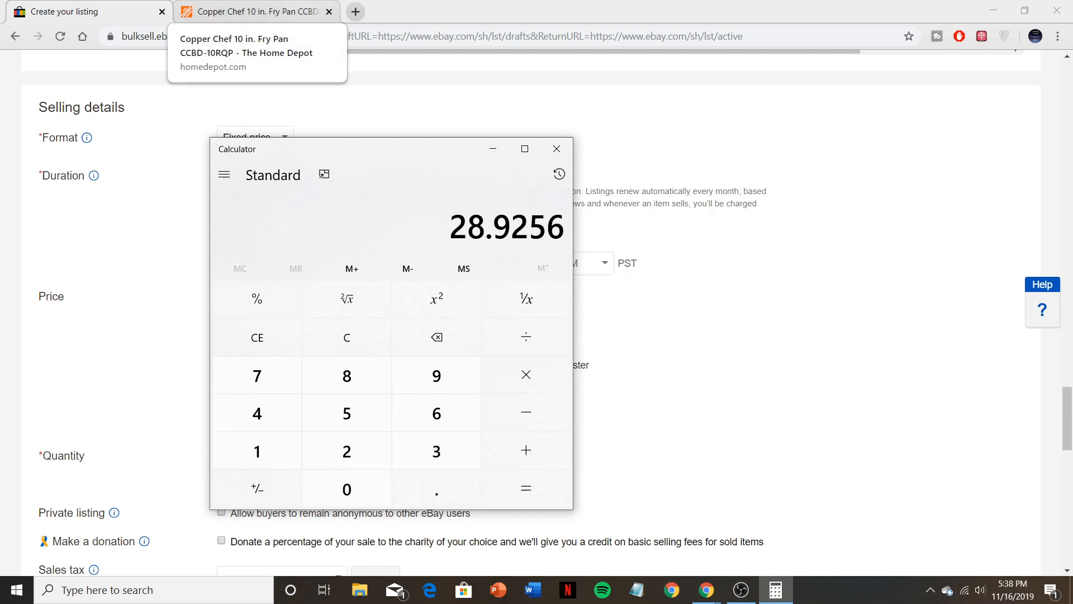
- Check the fry pan's order total in the Home Depot shopping cart and return to the eBay listing's selling details
{"action": "left_click", "coordinate": [252, 11]}
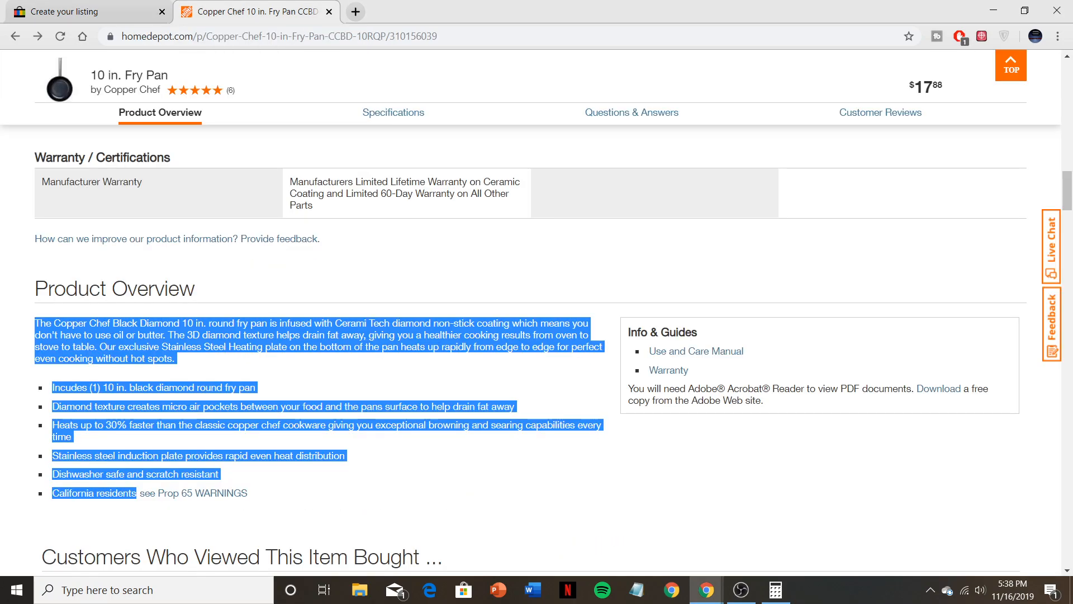
{"action": "left_click", "coordinate": [1007, 72]}
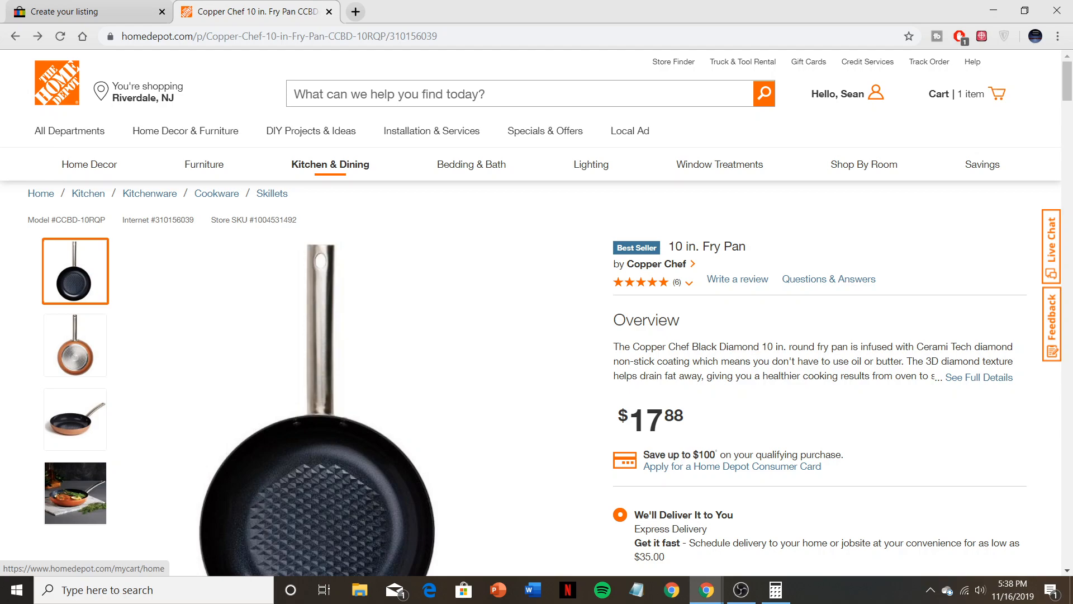
{"action": "left_click", "coordinate": [997, 94]}
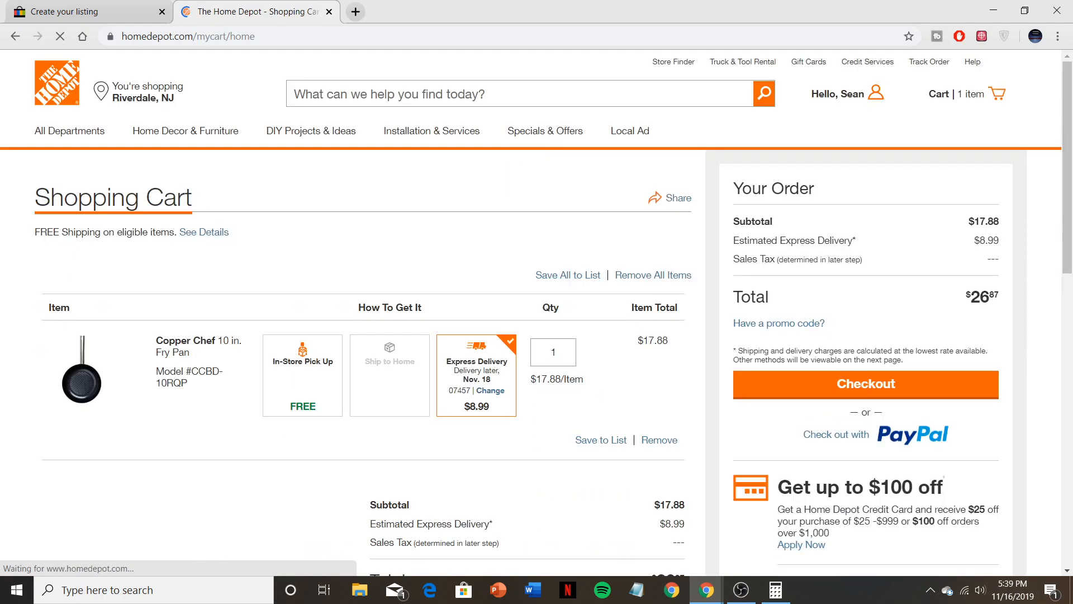
{"action": "left_click", "coordinate": [95, 11]}
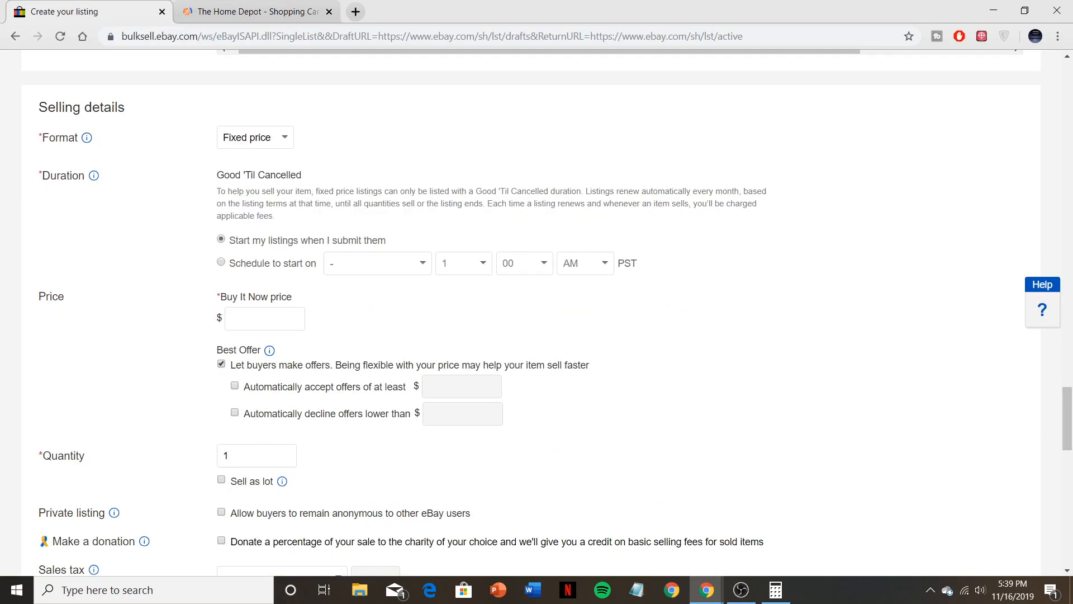
{"action": "scroll", "coordinate": [537, 313], "scroll_direction": "down", "scroll_amount": 2}
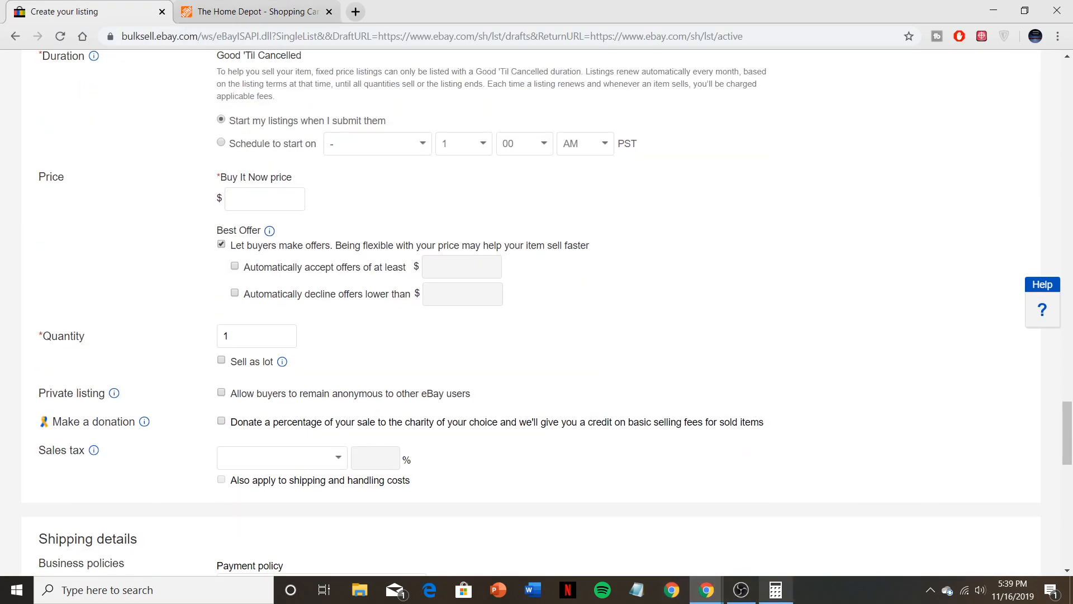
- Switch to Calculator and subtract the pan's 26.87 order total from 28.9256 to work out the profit
{"action": "left_click", "coordinate": [775, 590]}
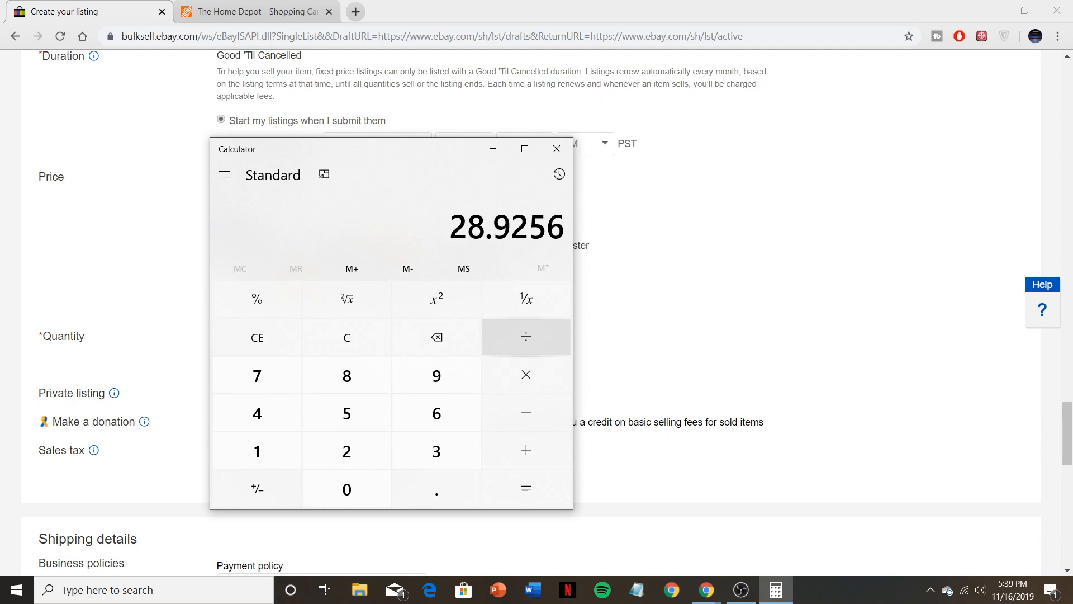
{"action": "left_click", "coordinate": [525, 412]}
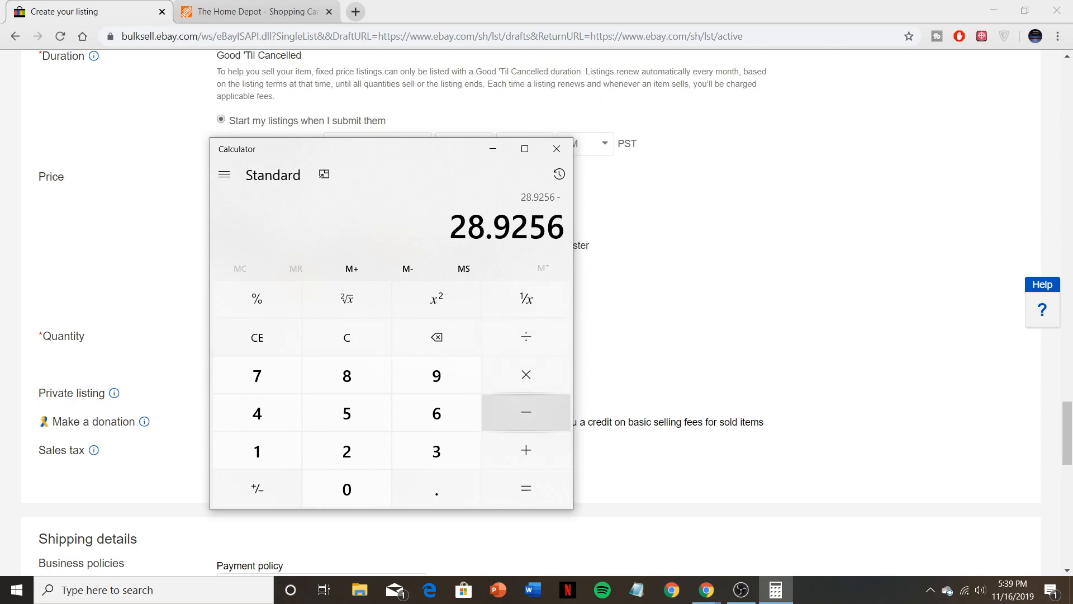
{"action": "left_click", "coordinate": [251, 11]}
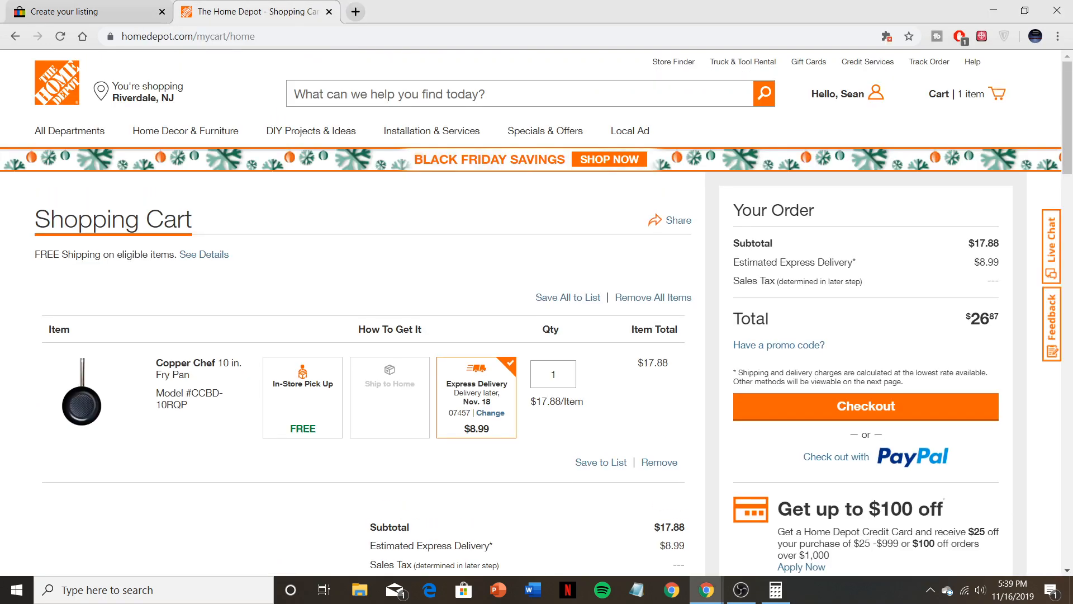
{"action": "left_click", "coordinate": [89, 11]}
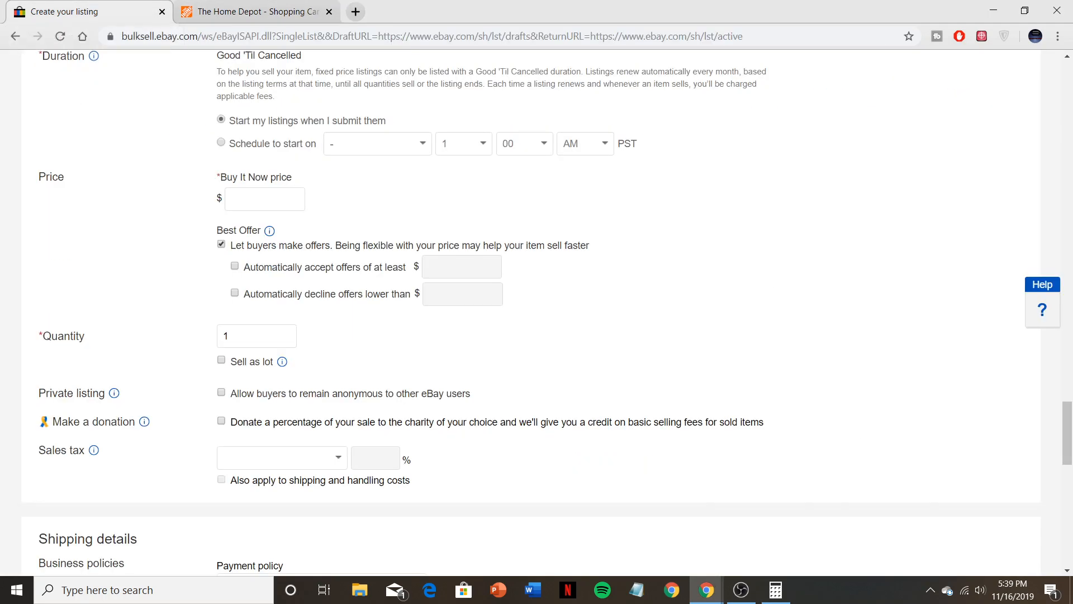
{"action": "left_click", "coordinate": [776, 589]}
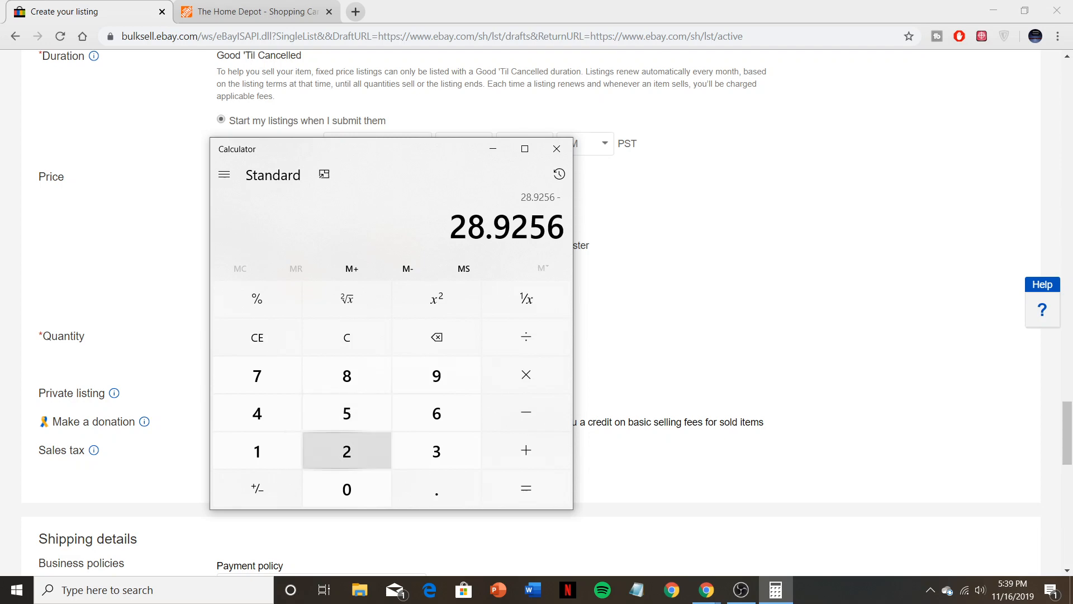
{"action": "left_click", "coordinate": [346, 450]}
{"action": "left_click", "coordinate": [437, 413]}
{"action": "left_click", "coordinate": [436, 489]}
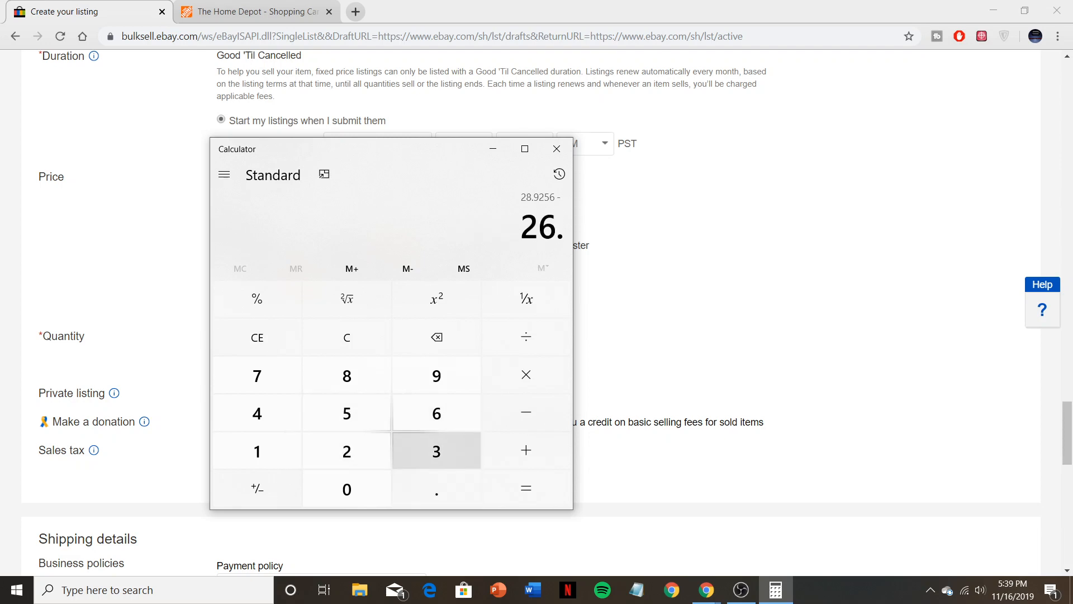
{"action": "left_click", "coordinate": [346, 376]}
{"action": "left_click", "coordinate": [257, 375]}
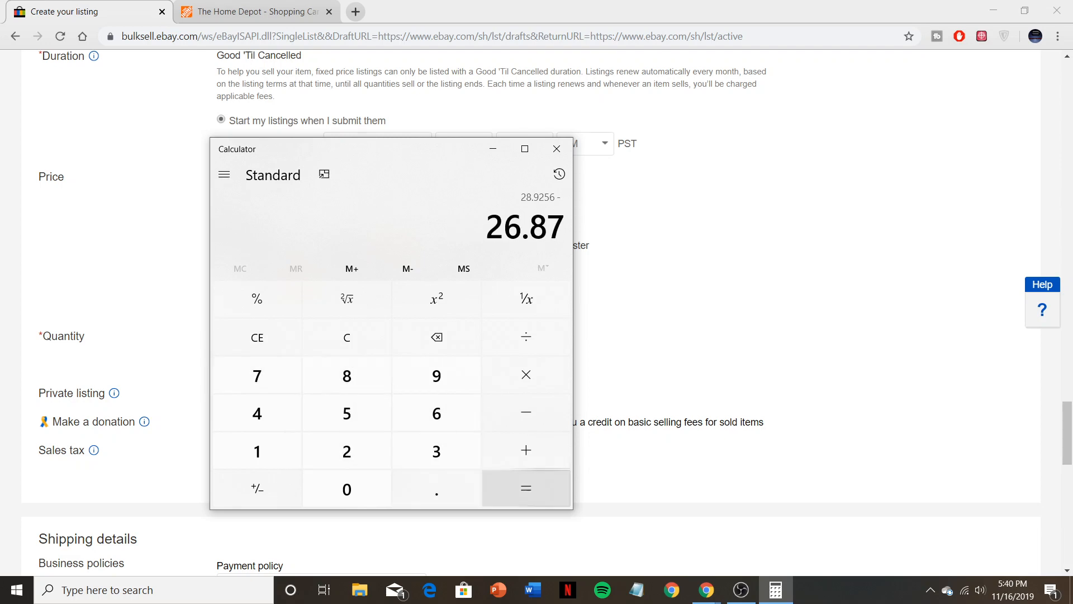
{"action": "left_click", "coordinate": [526, 488]}
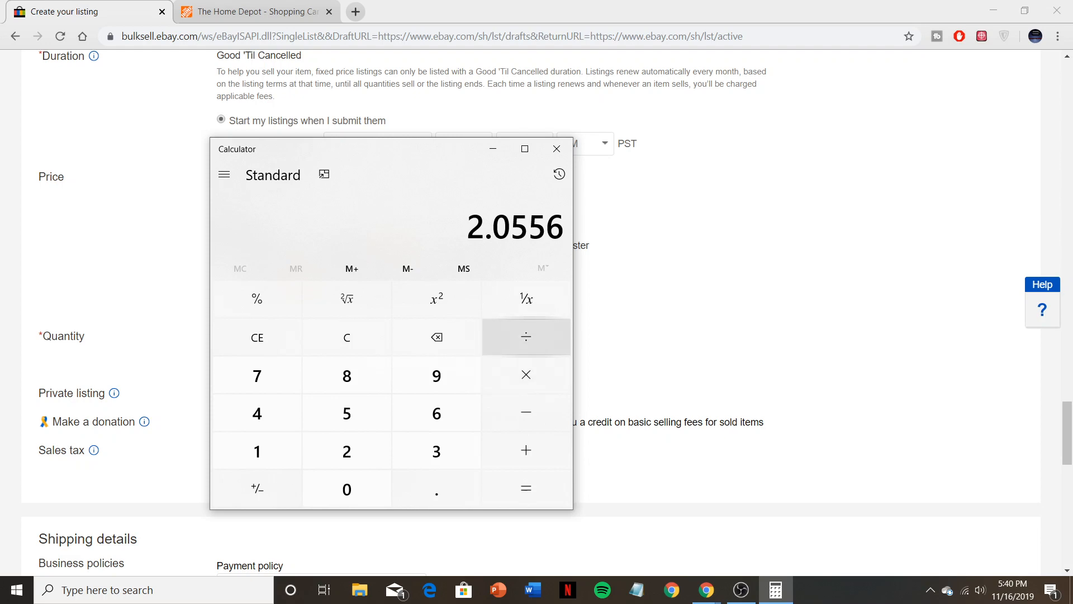
- Divide the calculated profit by 28.7 to work out the return rate, clear the result and close Calculator
{"action": "left_click", "coordinate": [526, 336]}
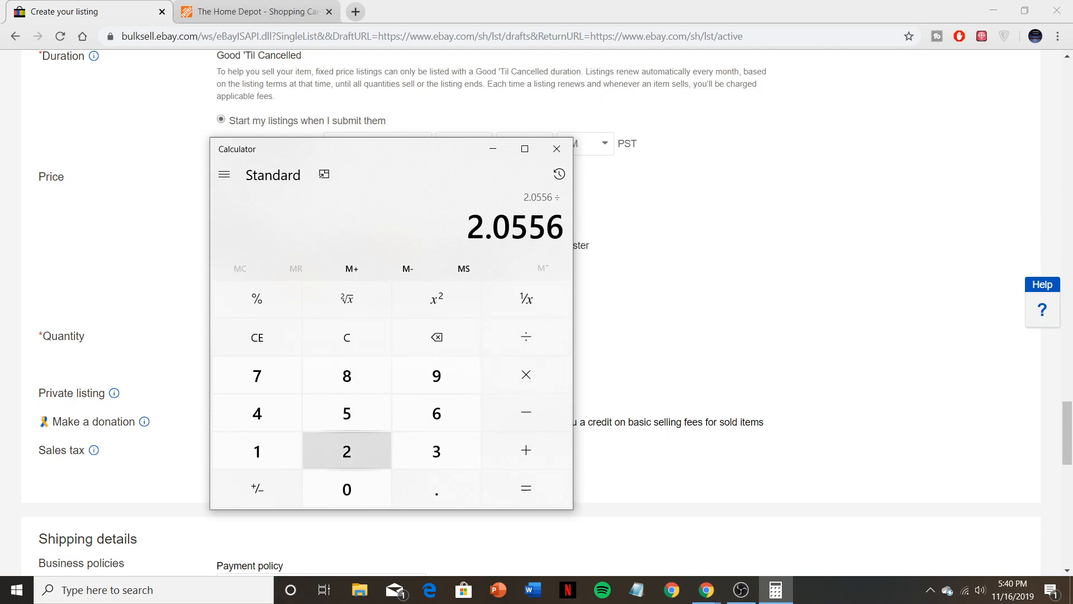
{"action": "left_click", "coordinate": [347, 450]}
{"action": "left_click", "coordinate": [346, 376]}
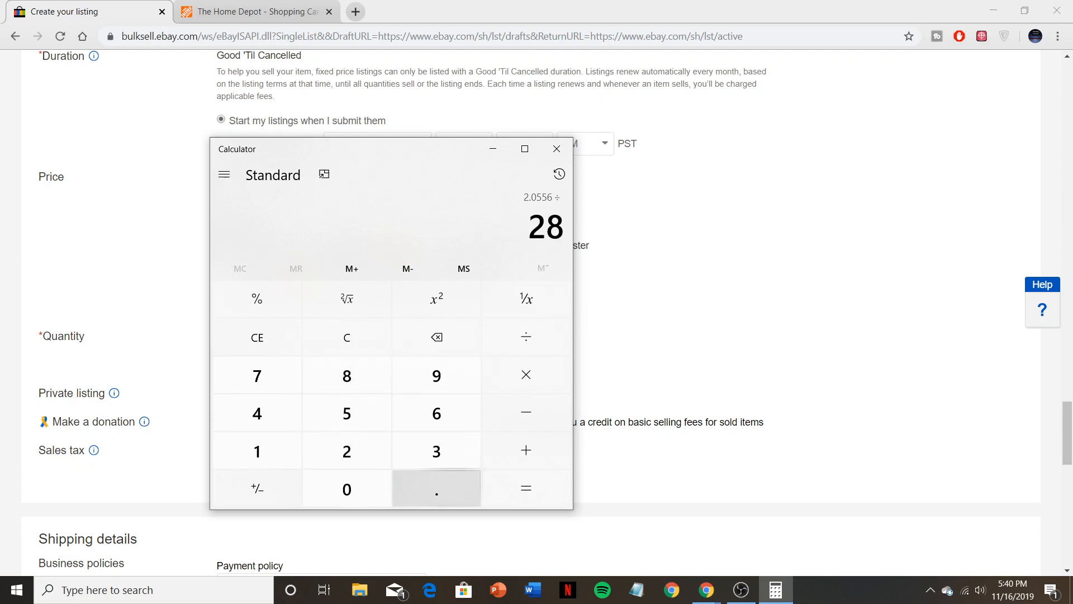
{"action": "left_click", "coordinate": [436, 487]}
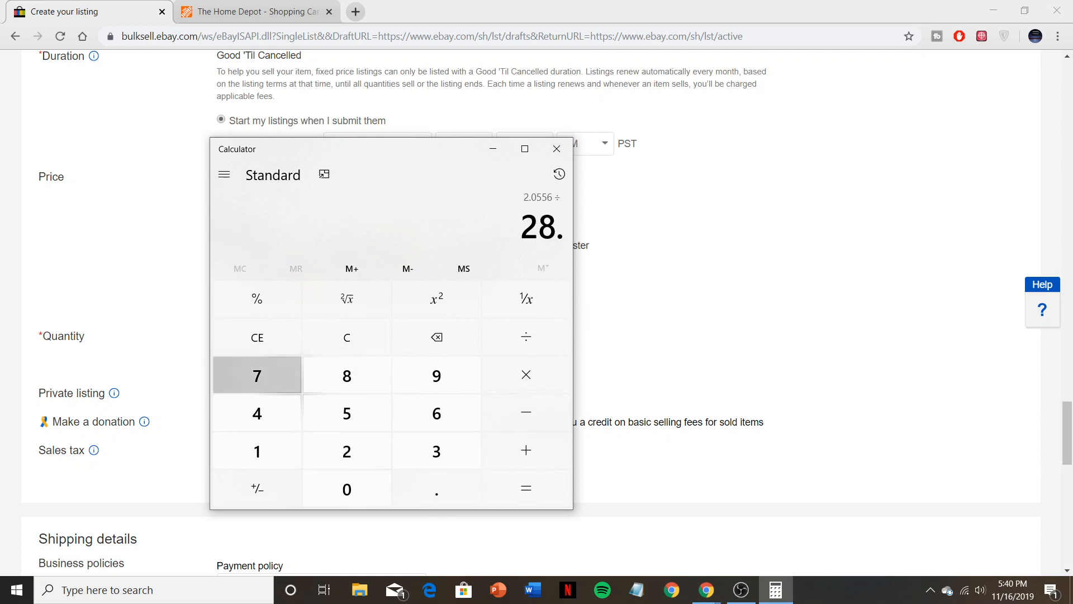
{"action": "left_click", "coordinate": [257, 376]}
{"action": "left_click", "coordinate": [525, 487]}
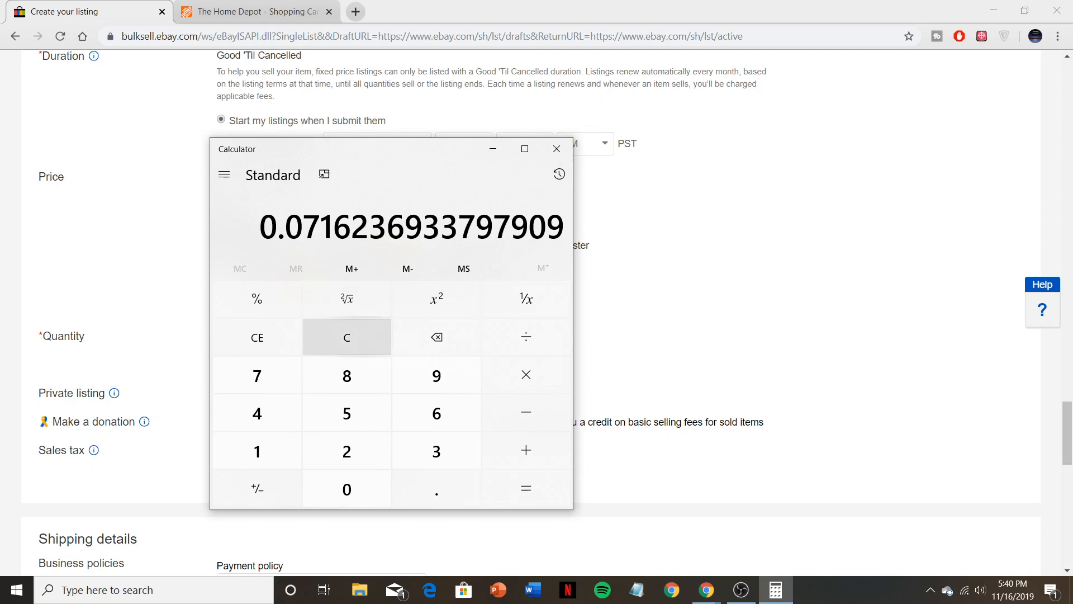
{"action": "left_click", "coordinate": [257, 337]}
{"action": "left_click", "coordinate": [557, 148]}
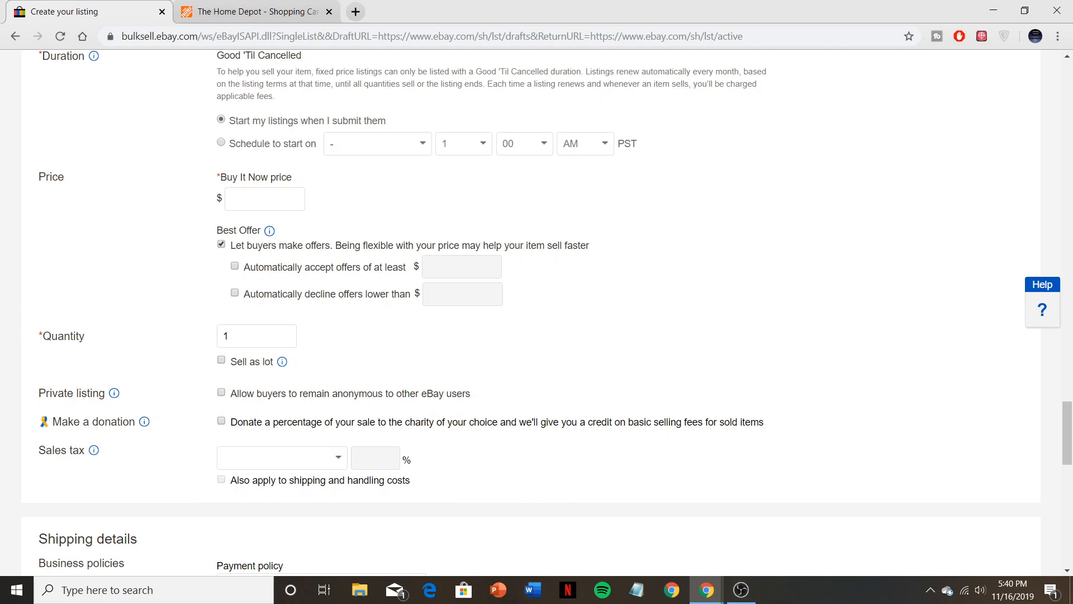
- Set the listing's Buy It Now price to 35 dollars
{"action": "scroll", "coordinate": [536, 313], "scroll_direction": "up", "scroll_amount": 1}
{"action": "left_click", "coordinate": [265, 235]}
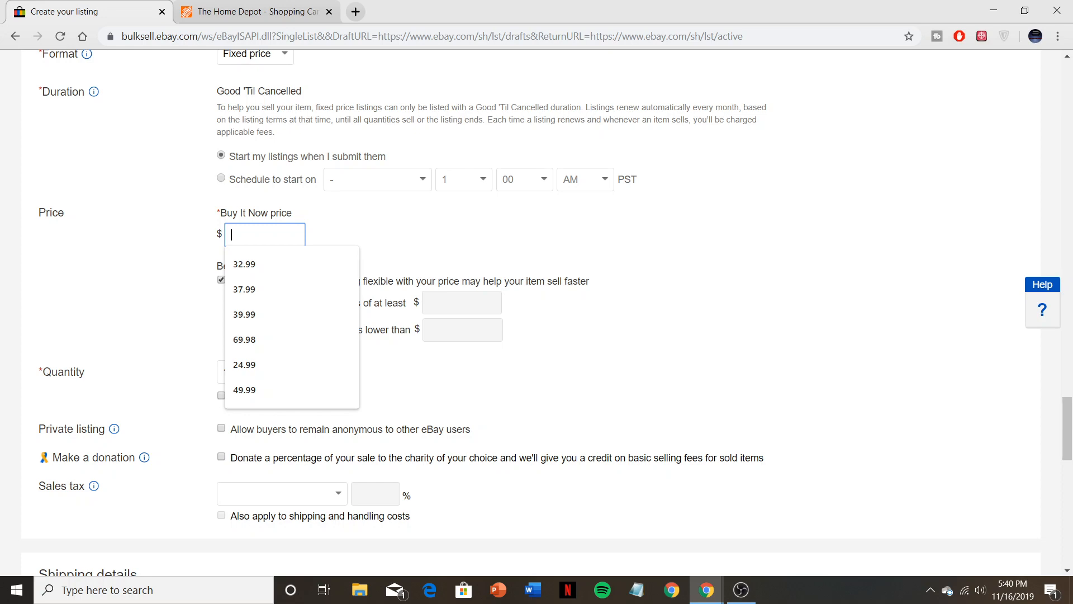
{"action": "type", "text": "35"}
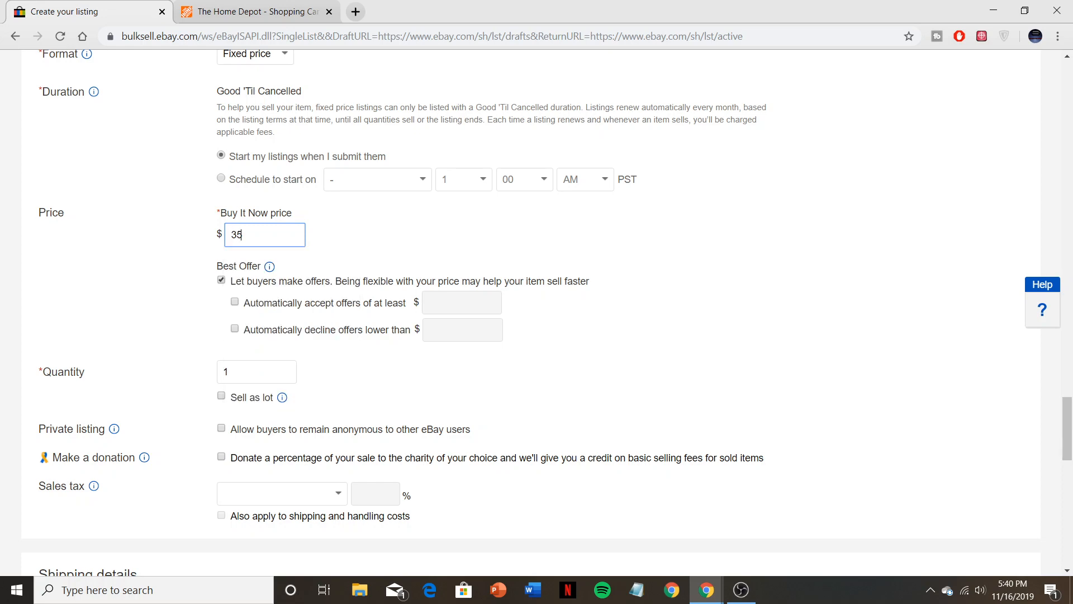
- Review the listing's selling details, shipping policies, package details and item location
{"action": "scroll", "coordinate": [1014, 172], "scroll_direction": "up", "scroll_amount": 2}
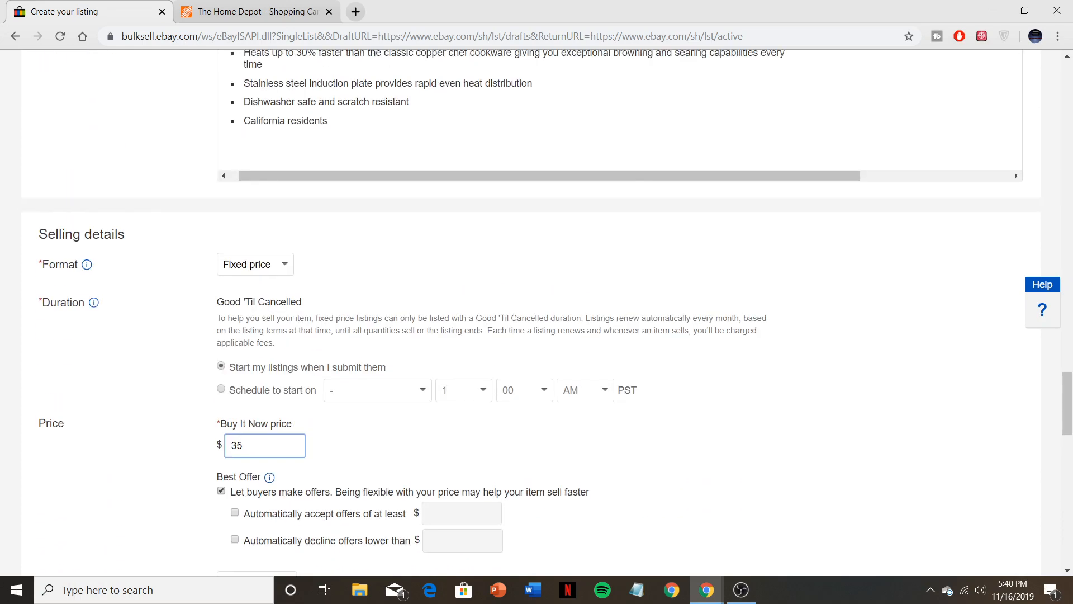
{"action": "scroll", "coordinate": [1014, 172], "scroll_direction": "down", "scroll_amount": 4}
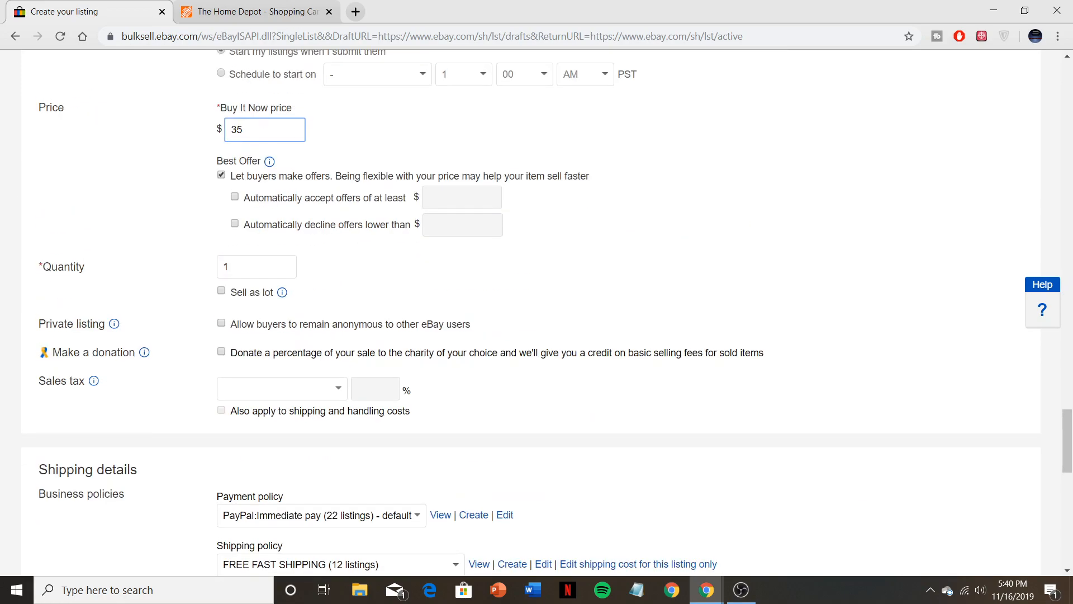
{"action": "scroll", "coordinate": [547, 312], "scroll_direction": "down", "scroll_amount": 2}
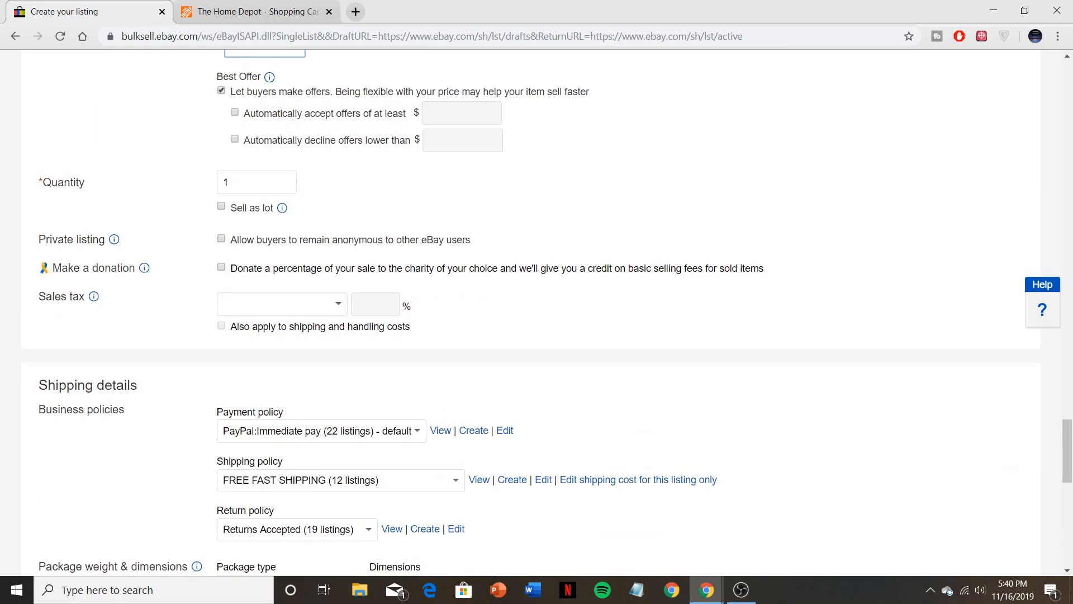
{"action": "scroll", "coordinate": [531, 312], "scroll_direction": "up", "scroll_amount": 3}
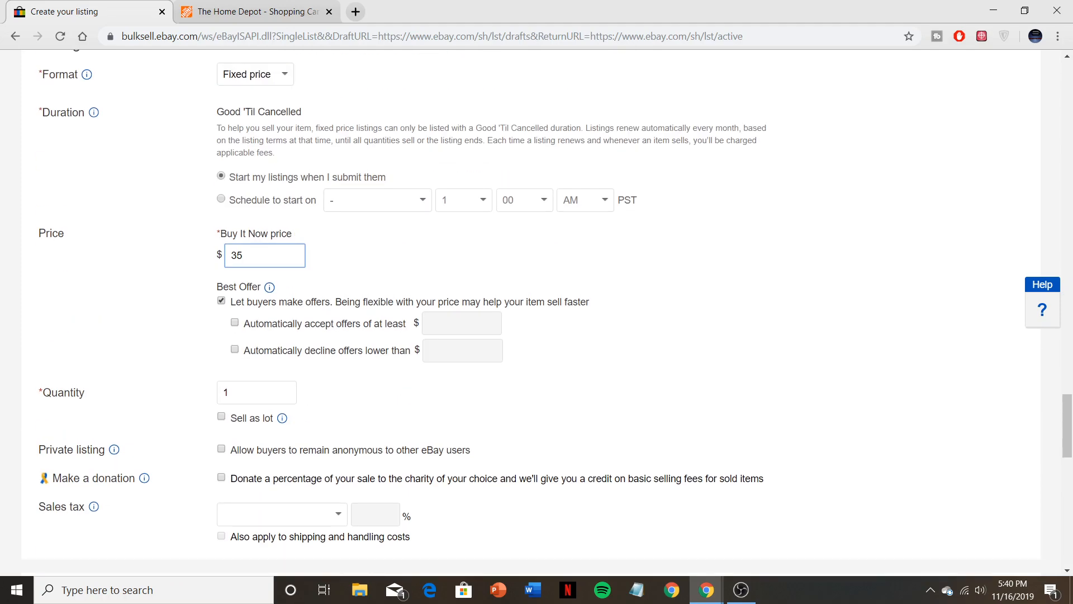
{"action": "scroll", "coordinate": [240, 179], "scroll_direction": "down", "scroll_amount": 2}
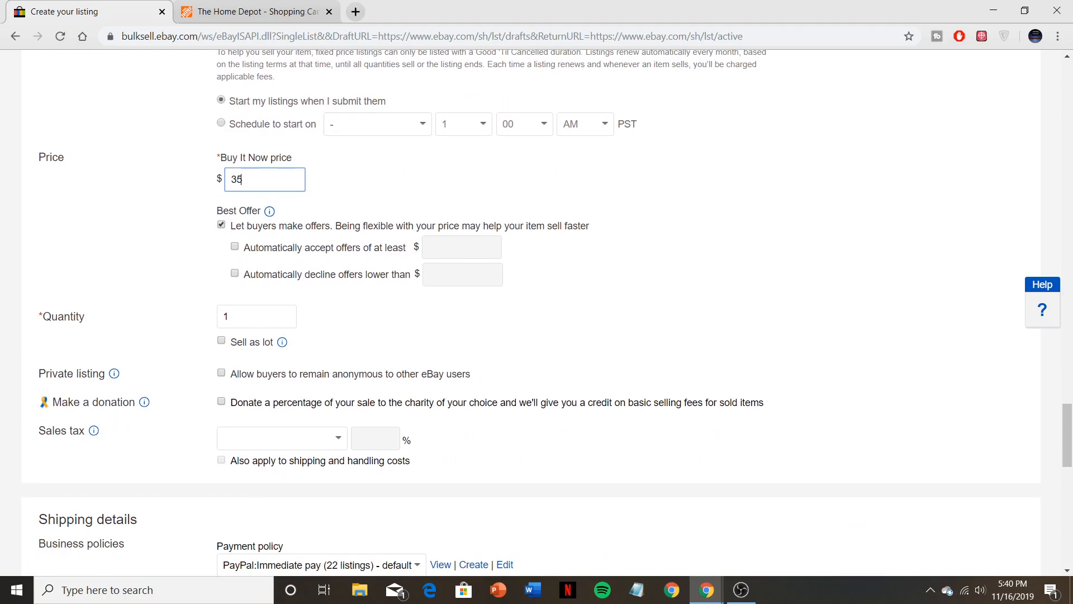
{"action": "scroll", "coordinate": [240, 179], "scroll_direction": "down", "scroll_amount": 3}
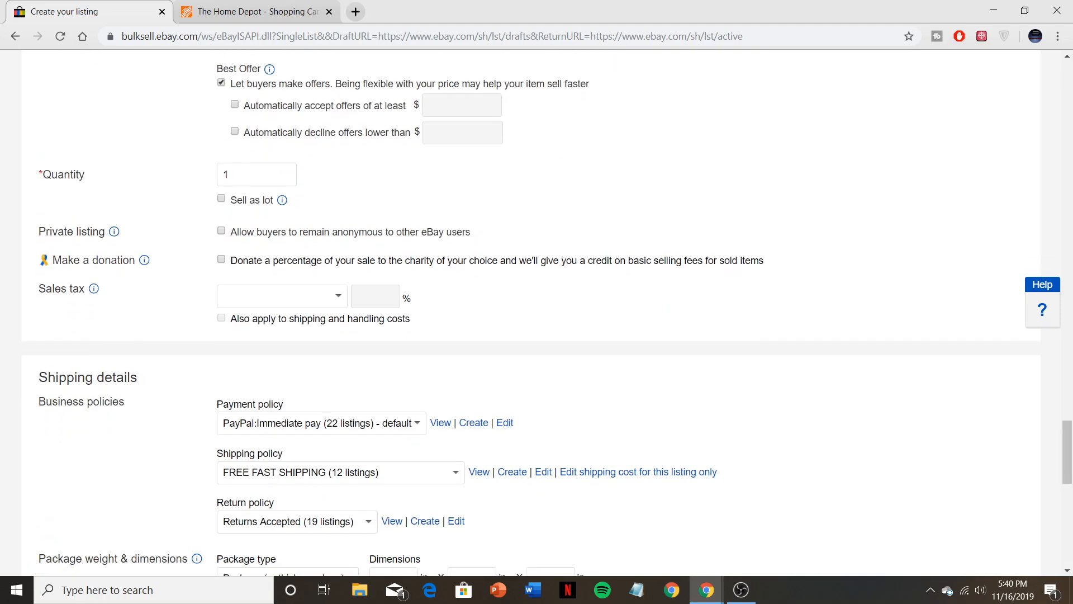
{"action": "scroll", "coordinate": [537, 312], "scroll_direction": "down", "scroll_amount": 2}
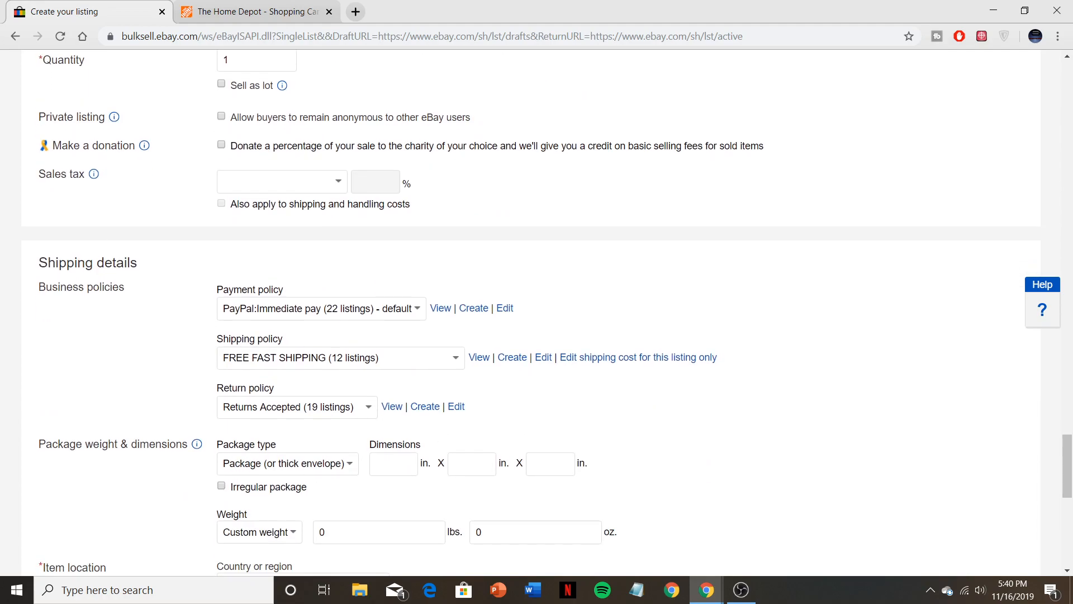
{"action": "scroll", "coordinate": [531, 309], "scroll_direction": "down", "scroll_amount": 4}
{"action": "scroll", "coordinate": [536, 311], "scroll_direction": "up", "scroll_amount": 1}
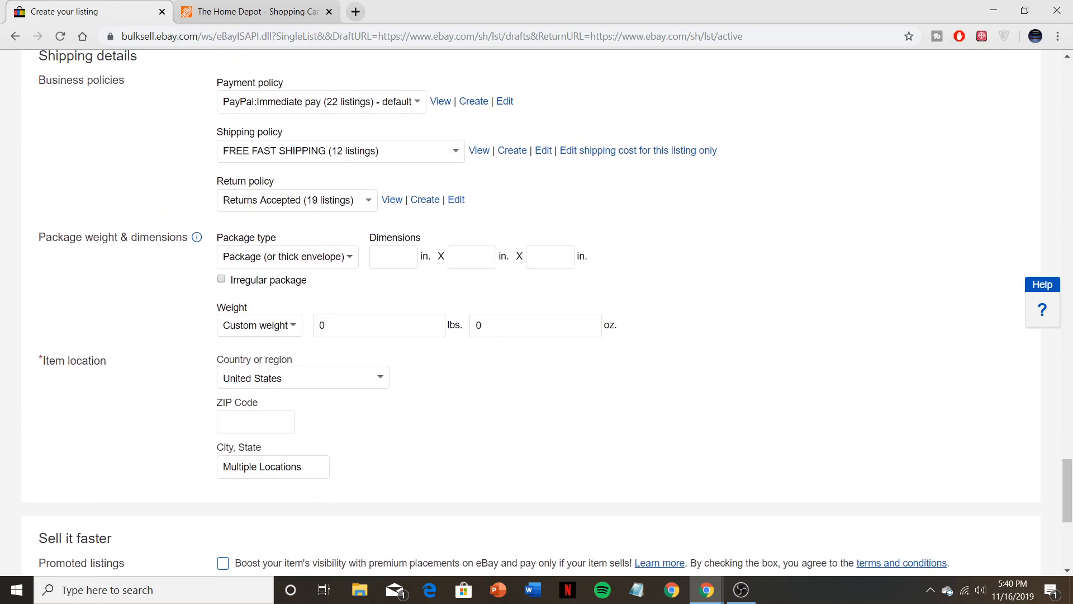
{"action": "scroll", "coordinate": [536, 312], "scroll_direction": "down", "scroll_amount": 3}
{"action": "scroll", "coordinate": [536, 312], "scroll_direction": "up", "scroll_amount": 4}
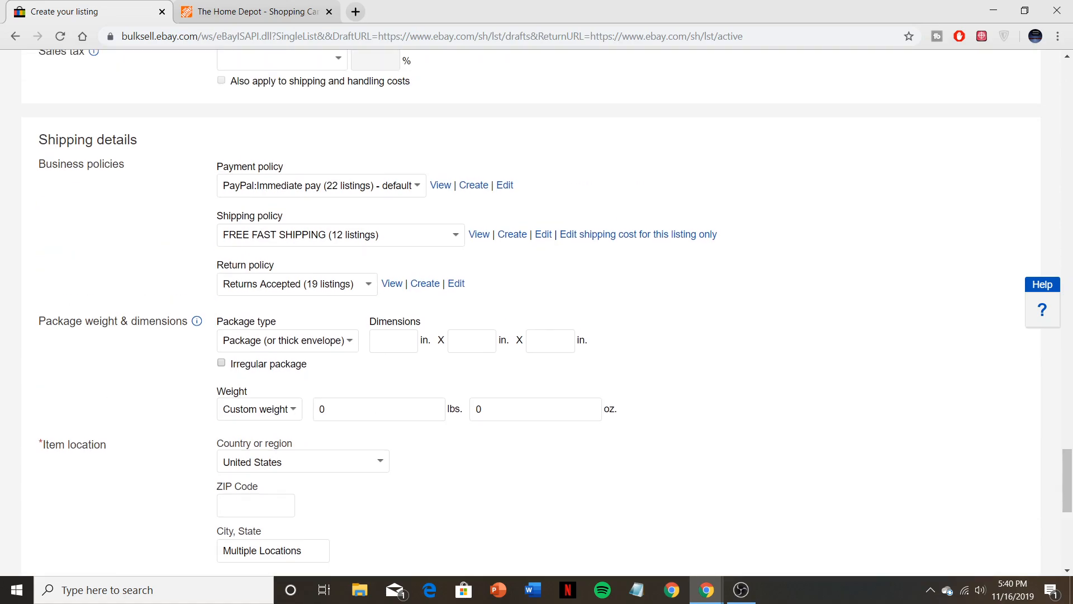
{"action": "scroll", "coordinate": [536, 312], "scroll_direction": "up", "scroll_amount": 3}
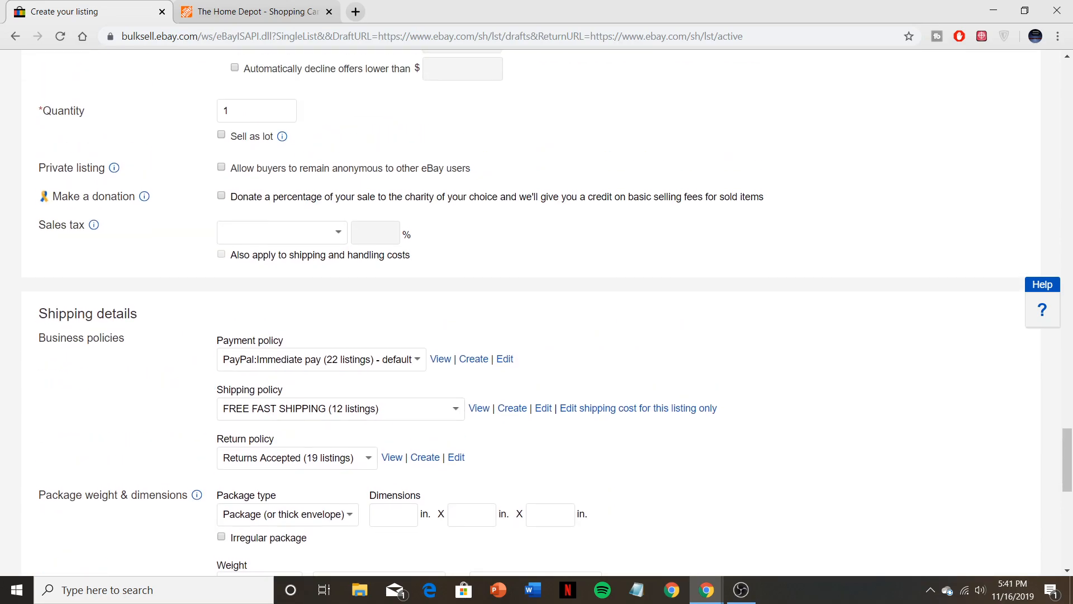
{"action": "scroll", "coordinate": [537, 312], "scroll_direction": "down", "scroll_amount": 3}
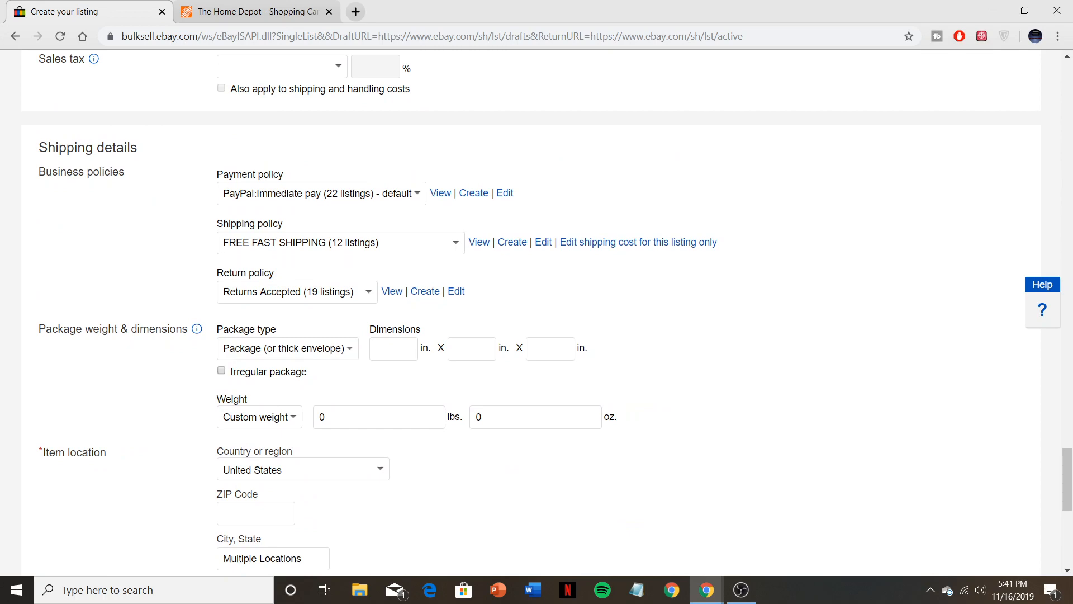
- Examine the available payment and shipping policies, keeping PayPal:Immediate pay and FREE FAST SHIPPING
{"action": "left_click", "coordinate": [321, 193]}
{"action": "left_click", "coordinate": [587, 197]}
{"action": "left_click", "coordinate": [321, 193]}
{"action": "left_click", "coordinate": [587, 197]}
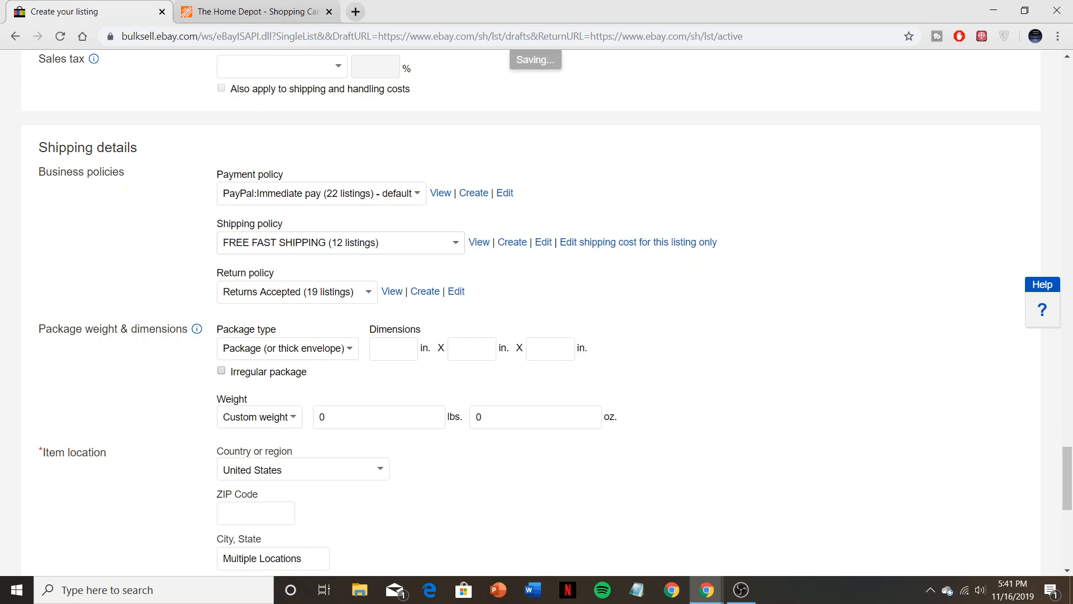
{"action": "left_click", "coordinate": [341, 243]}
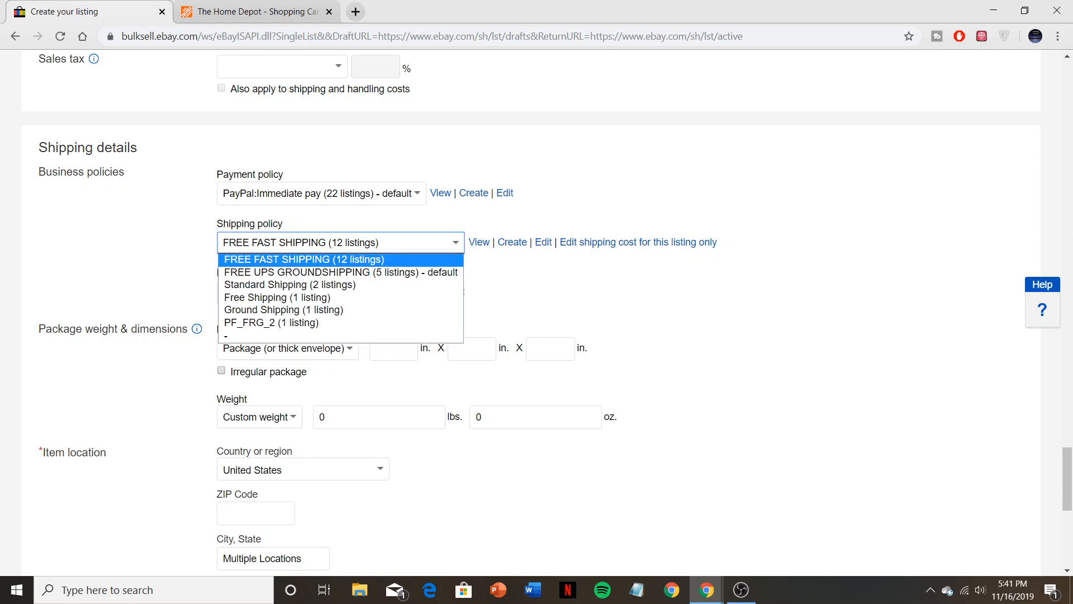
{"action": "left_click", "coordinate": [321, 194]}
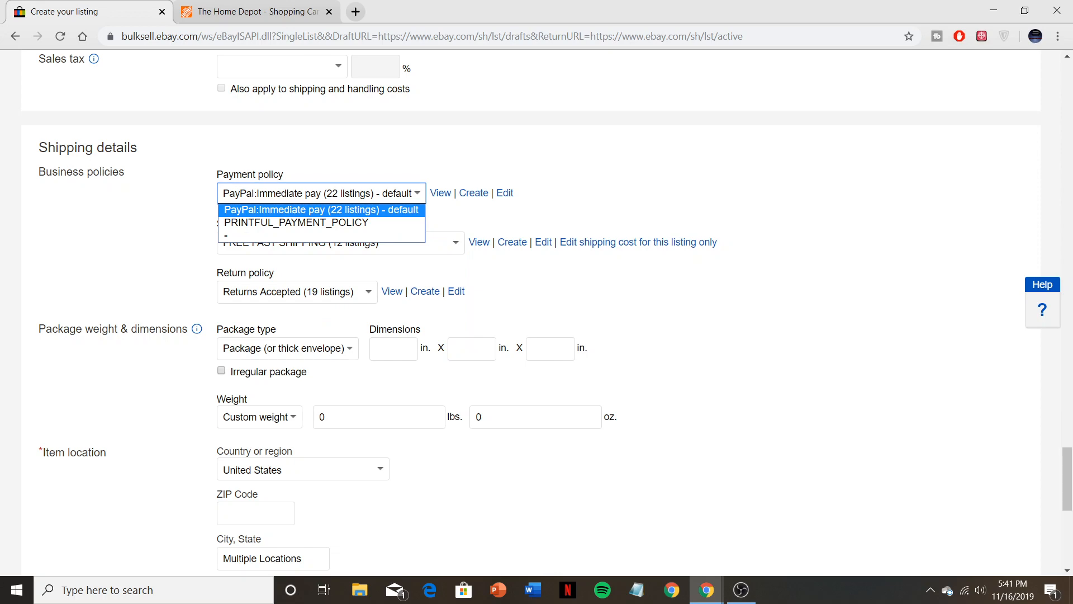
{"action": "left_click", "coordinate": [593, 194]}
{"action": "left_click", "coordinate": [341, 242]}
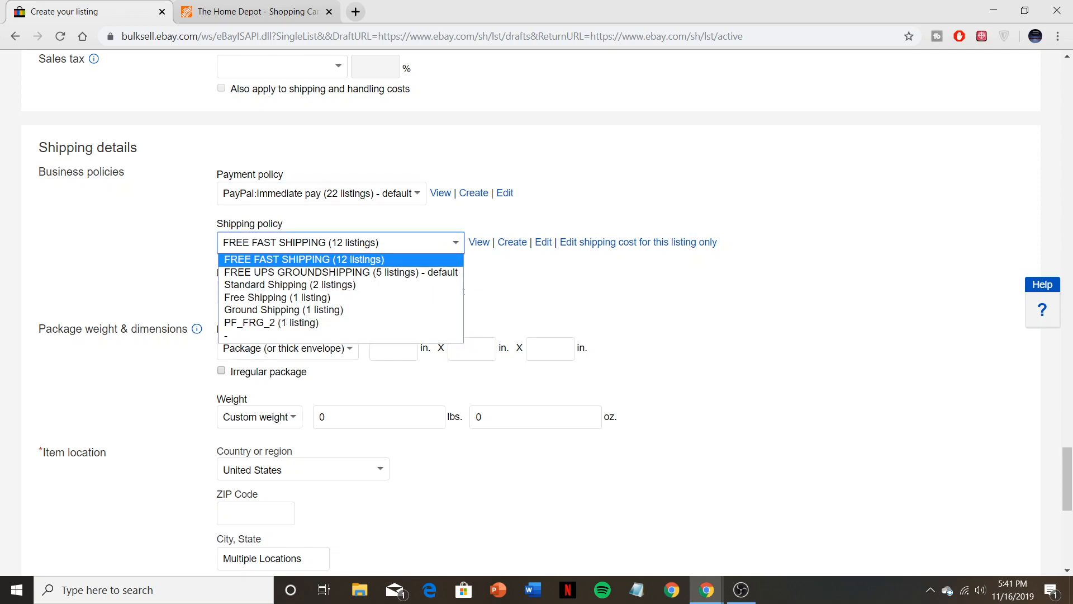
{"action": "left_click", "coordinate": [587, 209]}
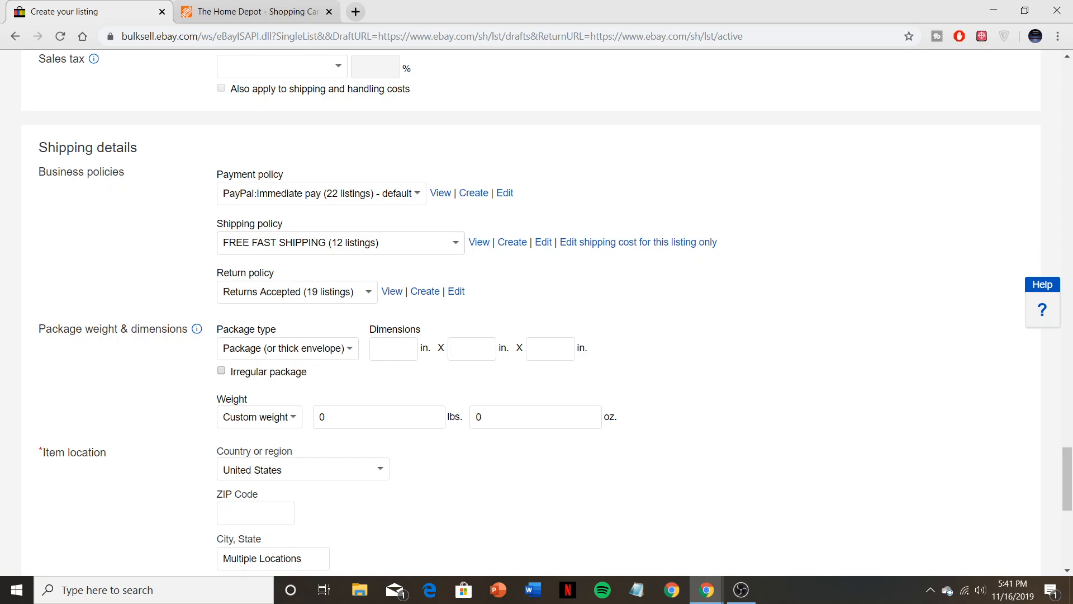
{"action": "left_click", "coordinate": [341, 242]}
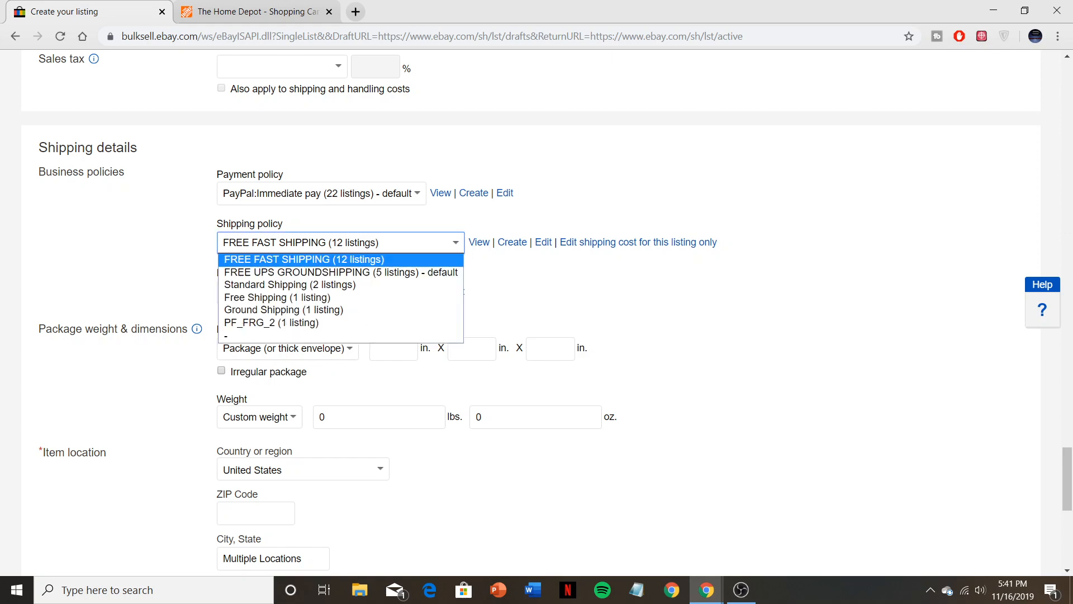
{"action": "key", "text": "Escape"}
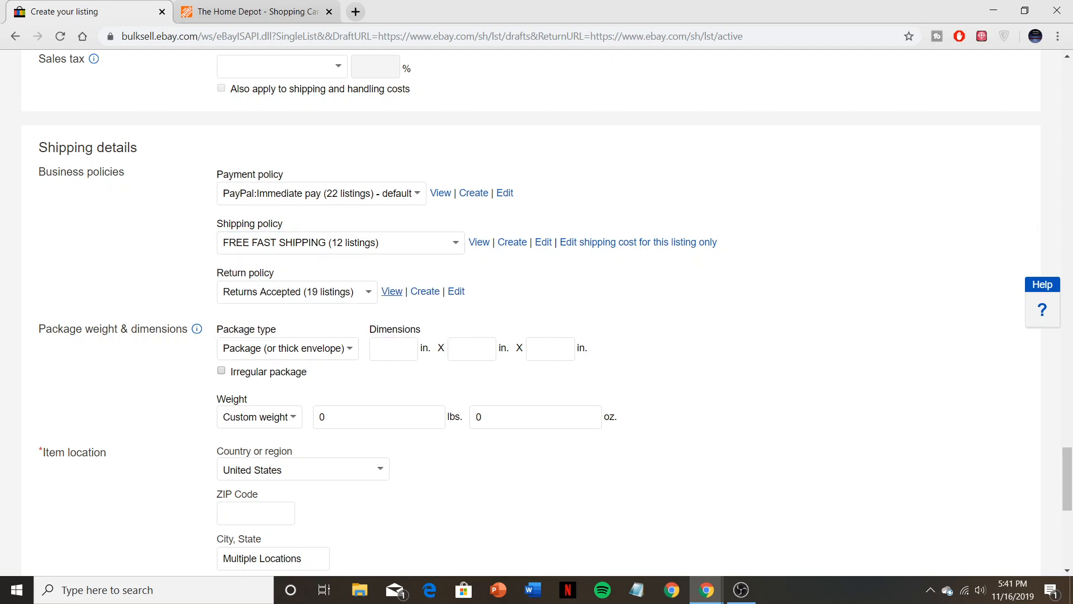
- Check the return policy, keeping Returns Accepted, and look over the package and item location fields
{"action": "scroll", "coordinate": [392, 301], "scroll_direction": "up", "scroll_amount": 1}
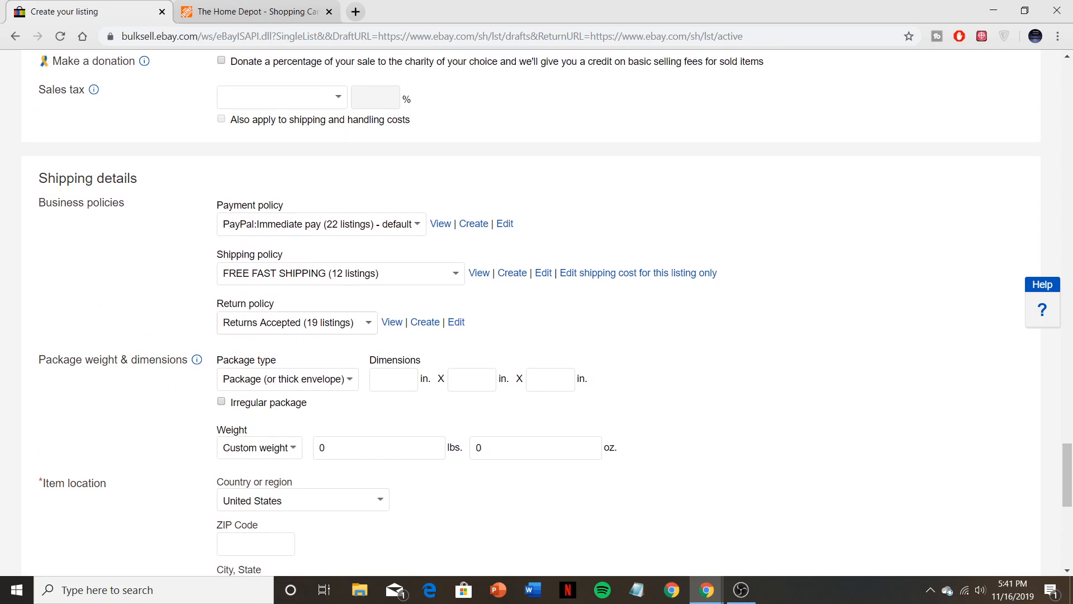
{"action": "left_click", "coordinate": [297, 322]}
{"action": "left_click", "coordinate": [297, 322]}
{"action": "scroll", "coordinate": [531, 313], "scroll_direction": "down", "scroll_amount": 3}
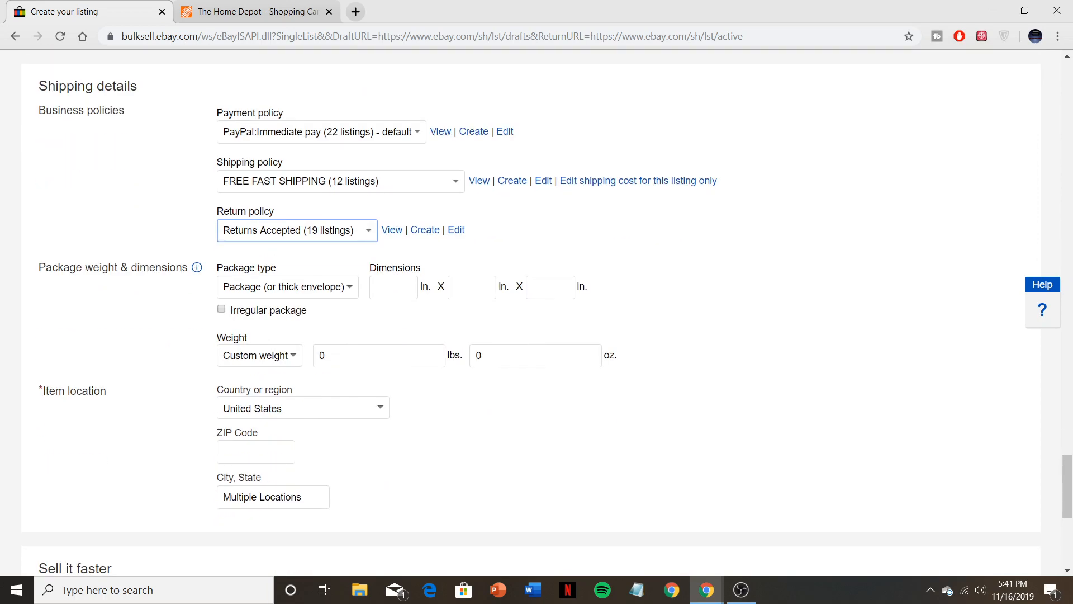
- Enable promoted listings for the item and set the ad rate to 2 percent
{"action": "scroll", "coordinate": [531, 312], "scroll_direction": "down", "scroll_amount": 1}
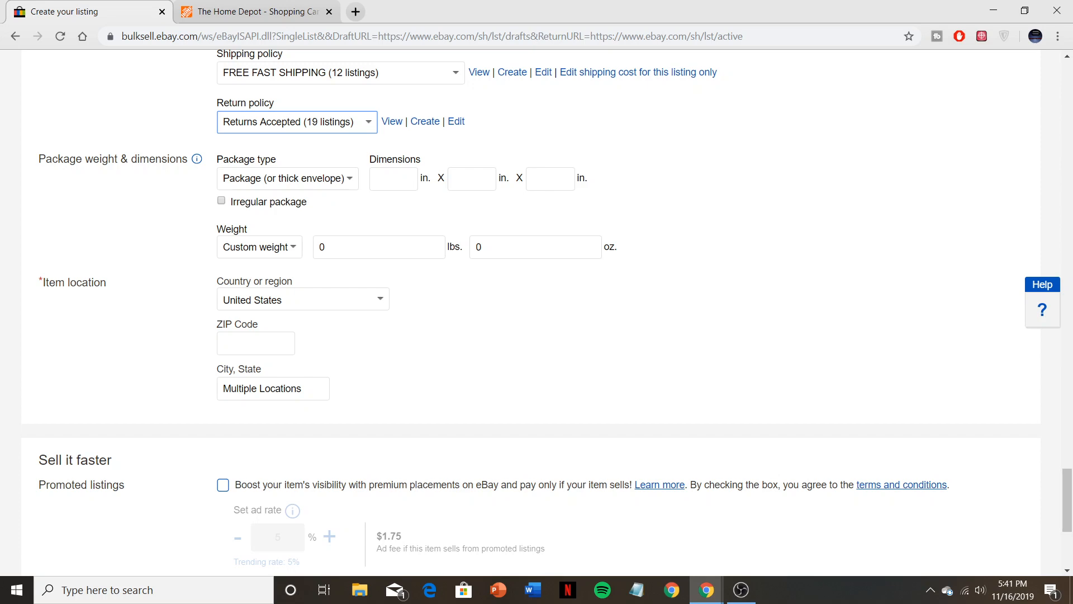
{"action": "scroll", "coordinate": [531, 313], "scroll_direction": "down", "scroll_amount": 2}
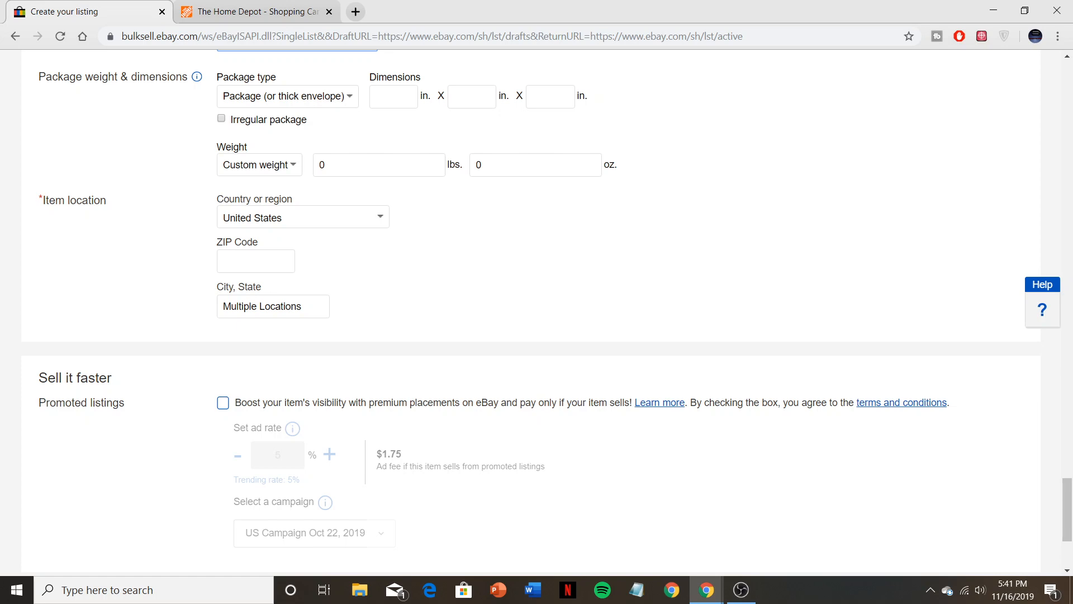
{"action": "left_click", "coordinate": [223, 402]}
{"action": "scroll", "coordinate": [530, 313], "scroll_direction": "down", "scroll_amount": 3}
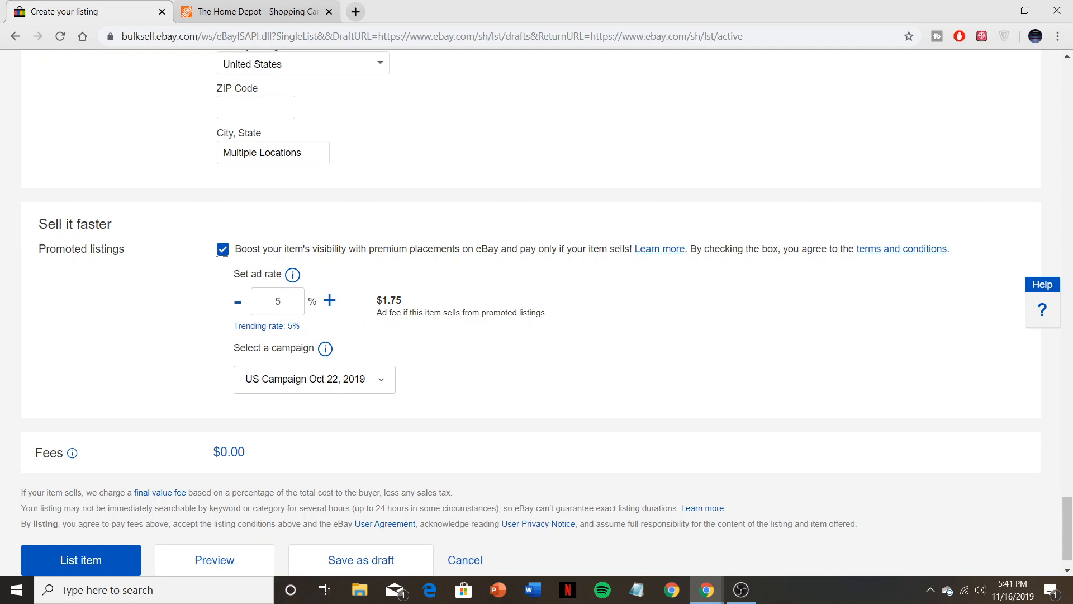
{"action": "scroll", "coordinate": [530, 313], "scroll_direction": "down", "scroll_amount": 1}
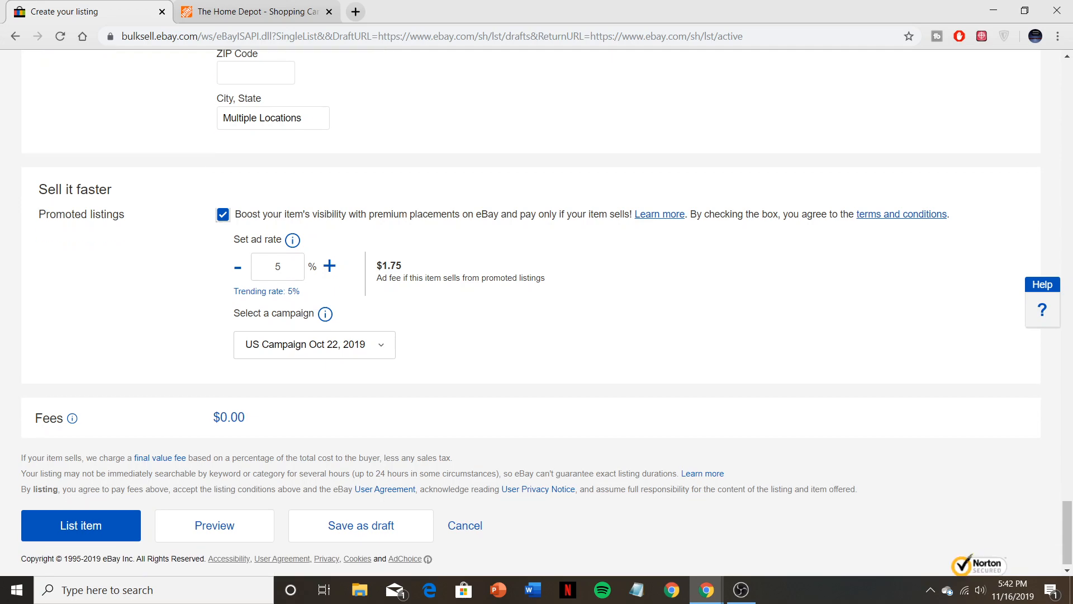
{"action": "double_click", "coordinate": [278, 267]}
{"action": "type", "text": "2"}
{"action": "key", "text": "Return"}
{"action": "scroll", "coordinate": [530, 313], "scroll_direction": "down", "scroll_amount": 1}
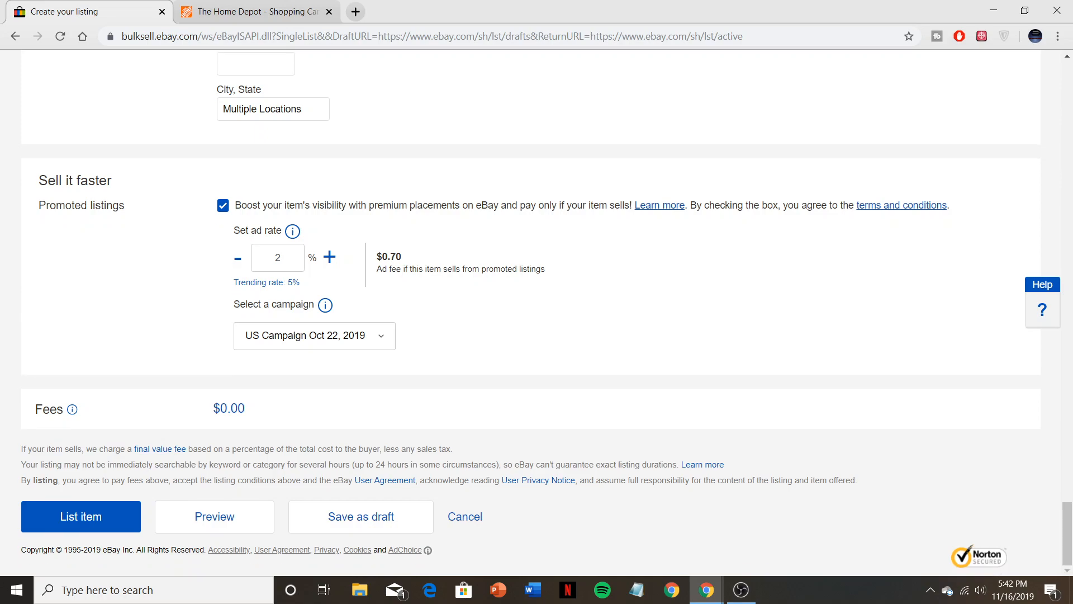
- Extend the listing title to read "10 inch Frying Pan non stick"
{"action": "scroll", "coordinate": [529, 313], "scroll_direction": "up", "scroll_amount": 20}
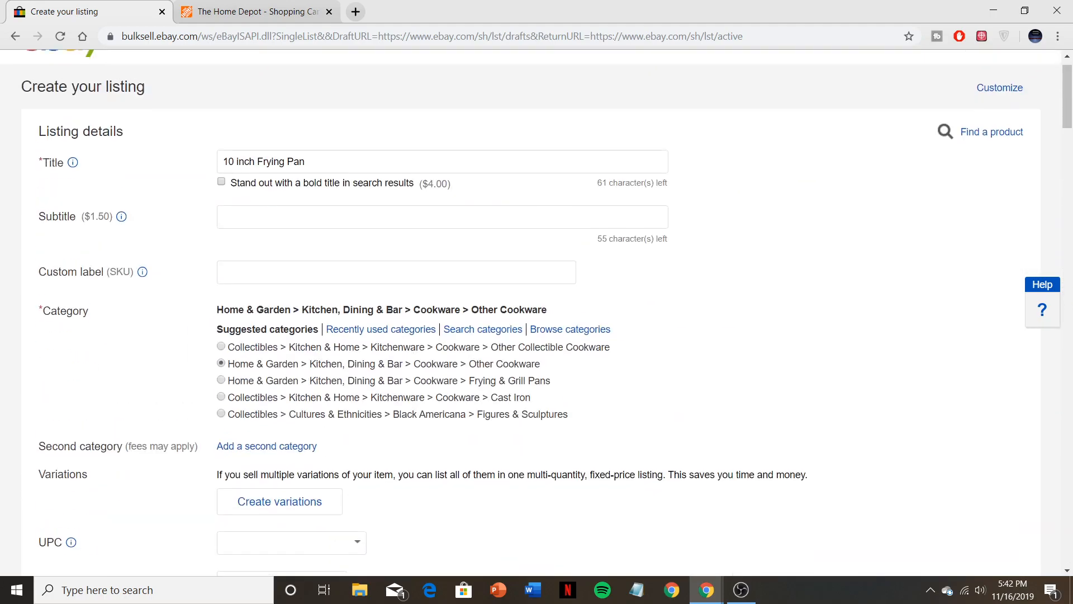
{"action": "scroll", "coordinate": [530, 313], "scroll_direction": "up", "scroll_amount": 1}
{"action": "scroll", "coordinate": [529, 313], "scroll_direction": "down", "scroll_amount": 6}
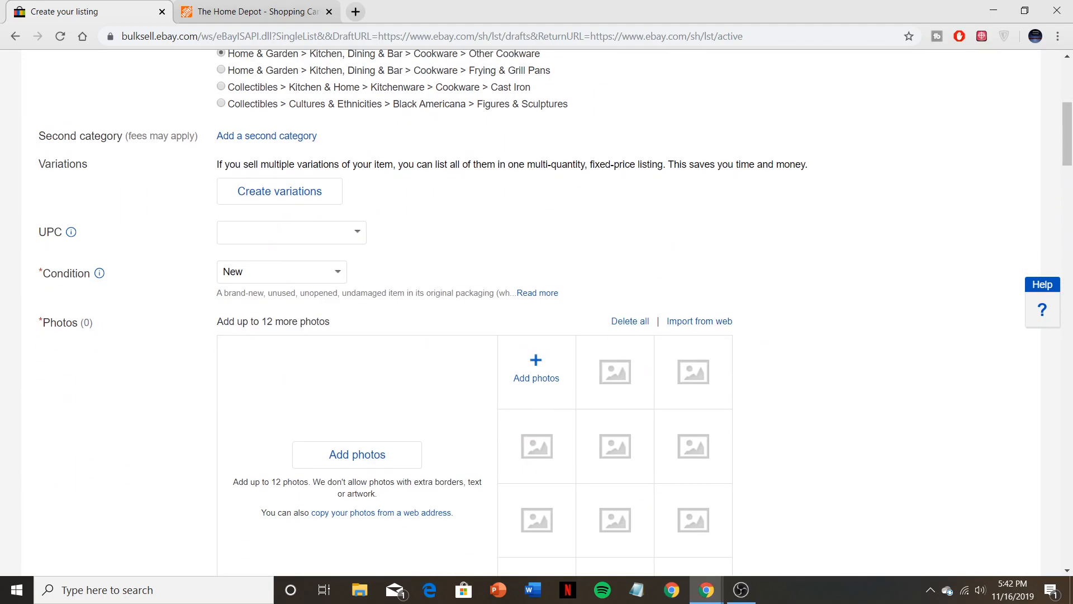
{"action": "scroll", "coordinate": [530, 313], "scroll_direction": "up", "scroll_amount": 6}
{"action": "left_click", "coordinate": [308, 194]}
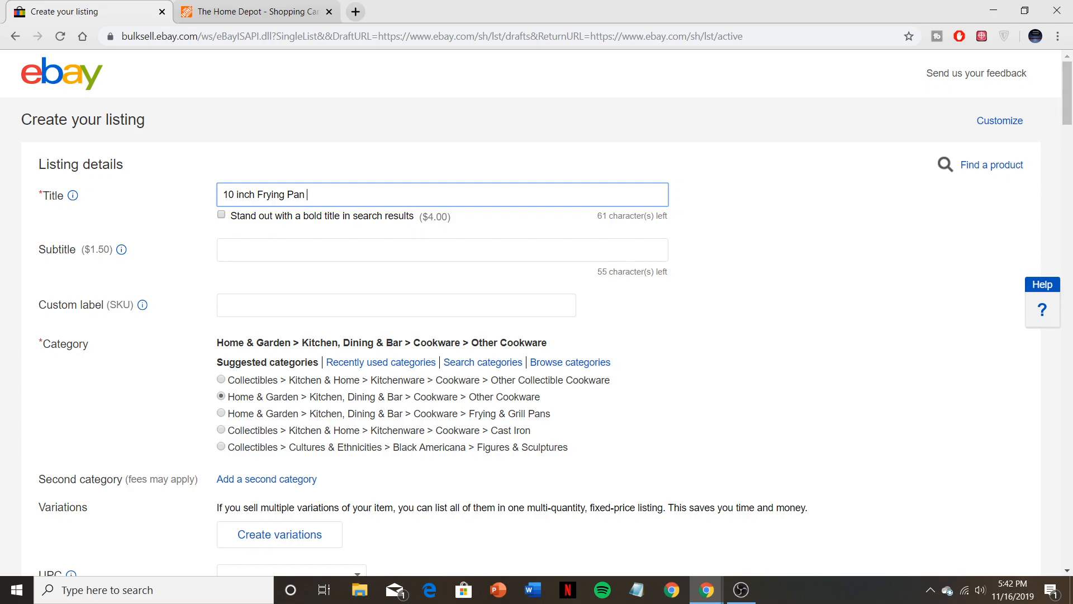
{"action": "scroll", "coordinate": [536, 313], "scroll_direction": "down", "scroll_amount": 2}
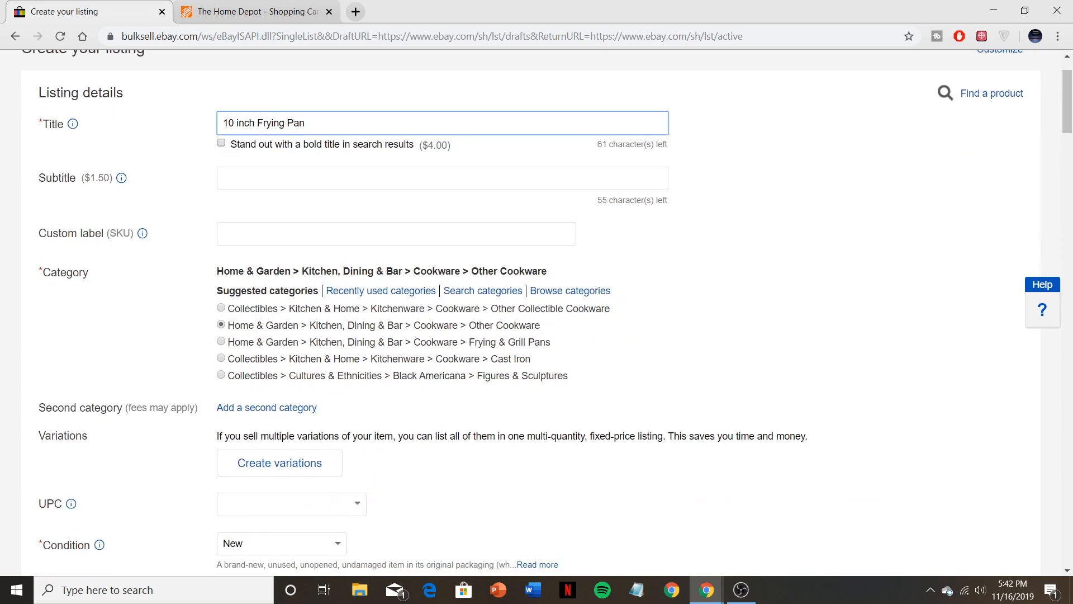
{"action": "scroll", "coordinate": [537, 313], "scroll_direction": "up", "scroll_amount": 1}
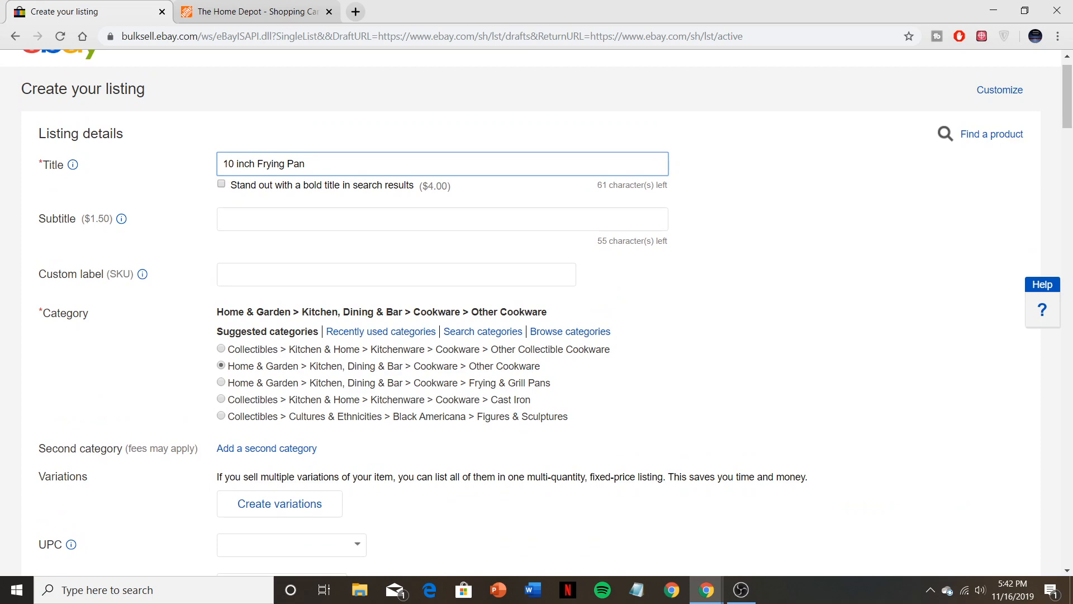
{"action": "type", "text": "non stick"}
- Review the listing's category, item specifics and item description
{"action": "scroll", "coordinate": [537, 312], "scroll_direction": "down", "scroll_amount": 4}
{"action": "scroll", "coordinate": [537, 313], "scroll_direction": "up", "scroll_amount": 3}
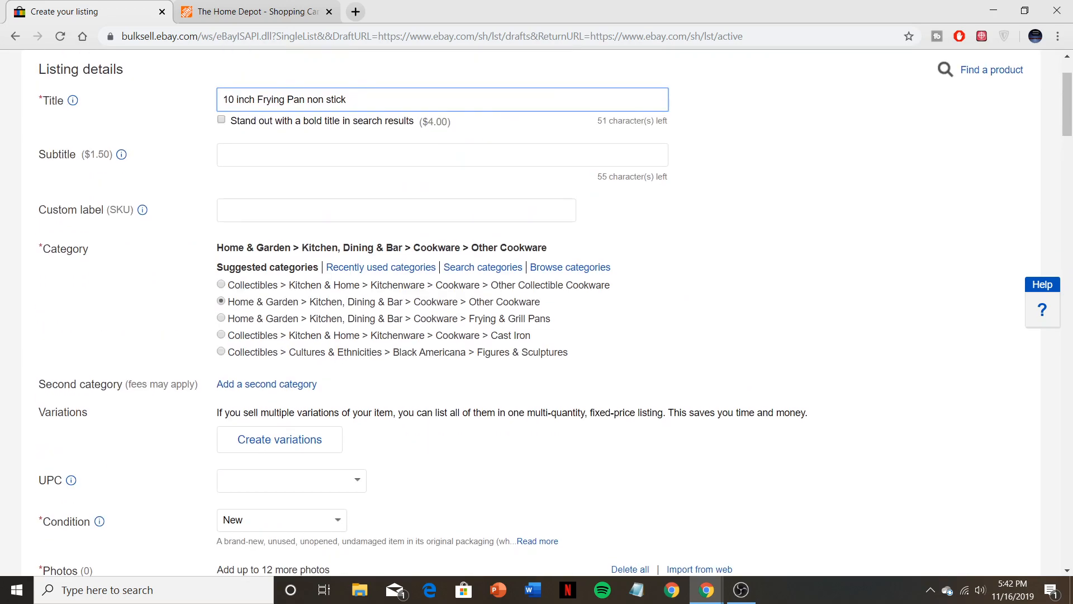
{"action": "scroll", "coordinate": [536, 313], "scroll_direction": "down", "scroll_amount": 13}
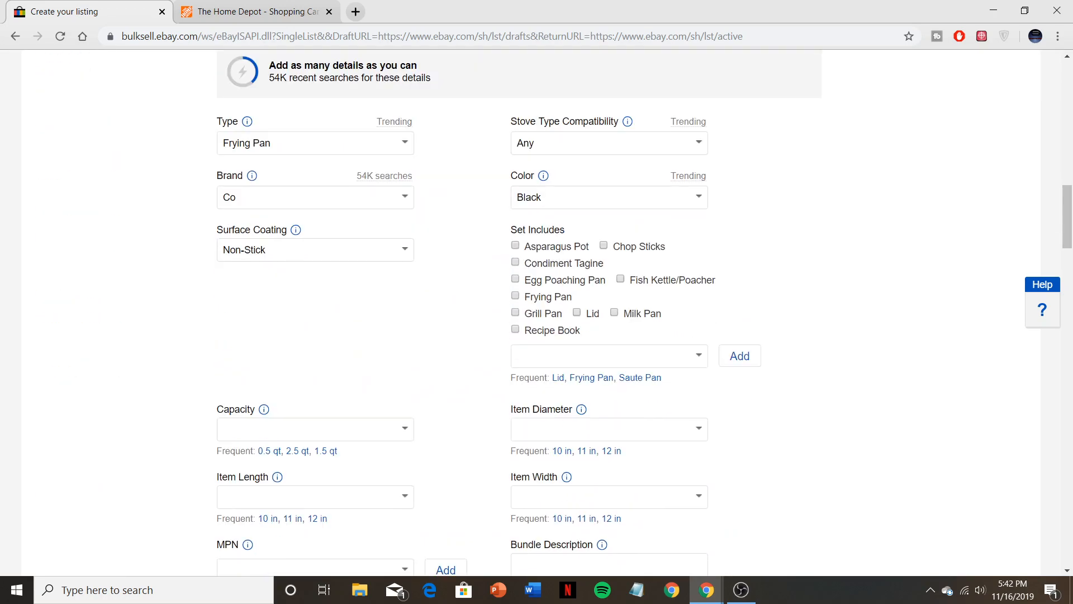
{"action": "scroll", "coordinate": [537, 313], "scroll_direction": "down", "scroll_amount": 1}
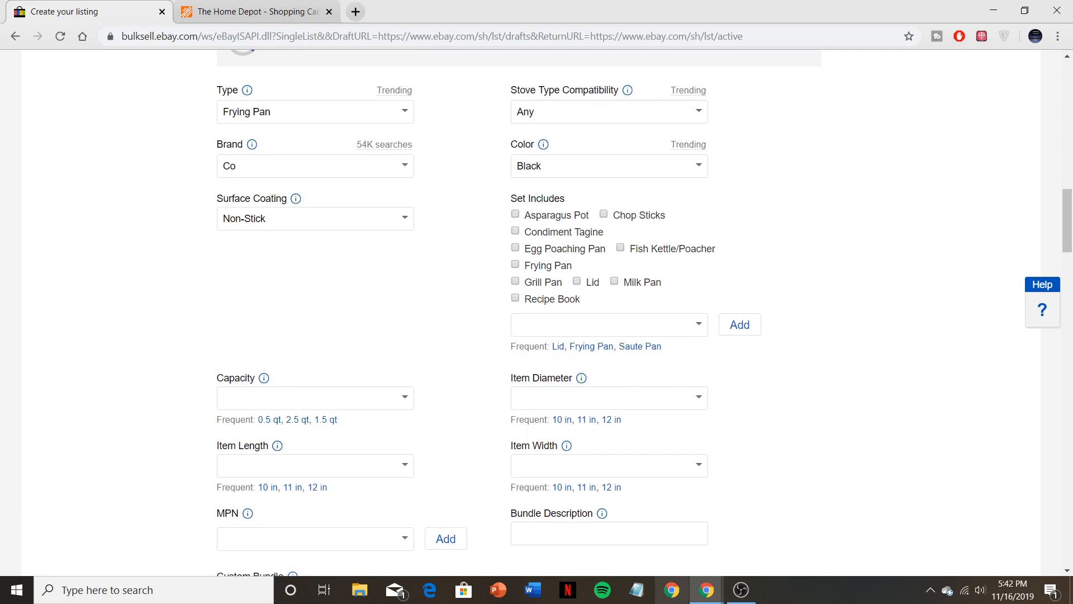
{"action": "scroll", "coordinate": [537, 313], "scroll_direction": "down", "scroll_amount": 2}
{"action": "scroll", "coordinate": [536, 313], "scroll_direction": "down", "scroll_amount": 3}
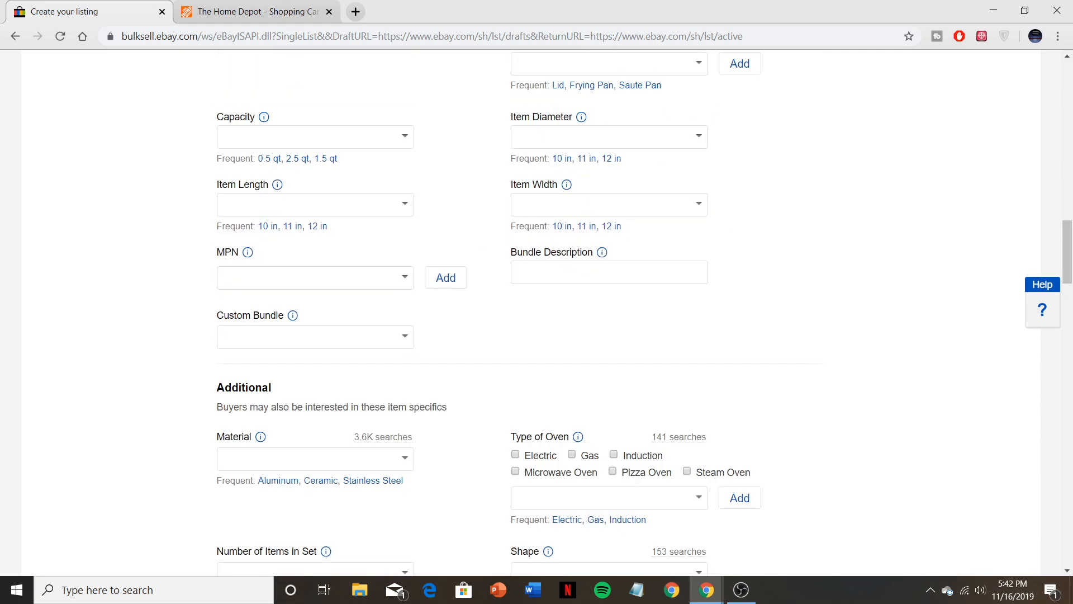
{"action": "scroll", "coordinate": [537, 313], "scroll_direction": "down", "scroll_amount": 2}
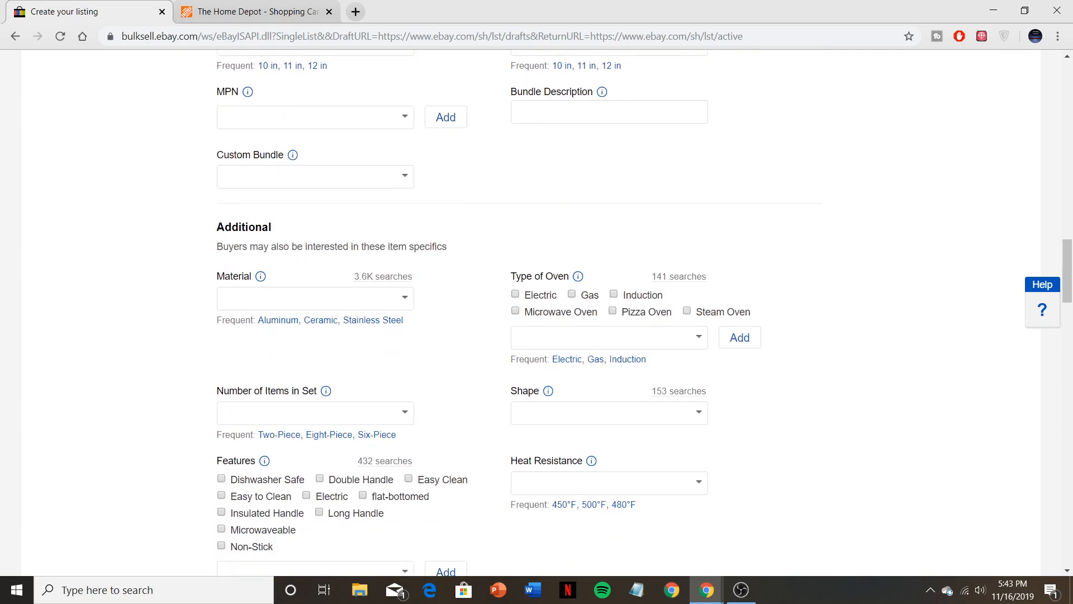
{"action": "scroll", "coordinate": [536, 313], "scroll_direction": "down", "scroll_amount": 3}
{"action": "scroll", "coordinate": [536, 312], "scroll_direction": "down", "scroll_amount": 2}
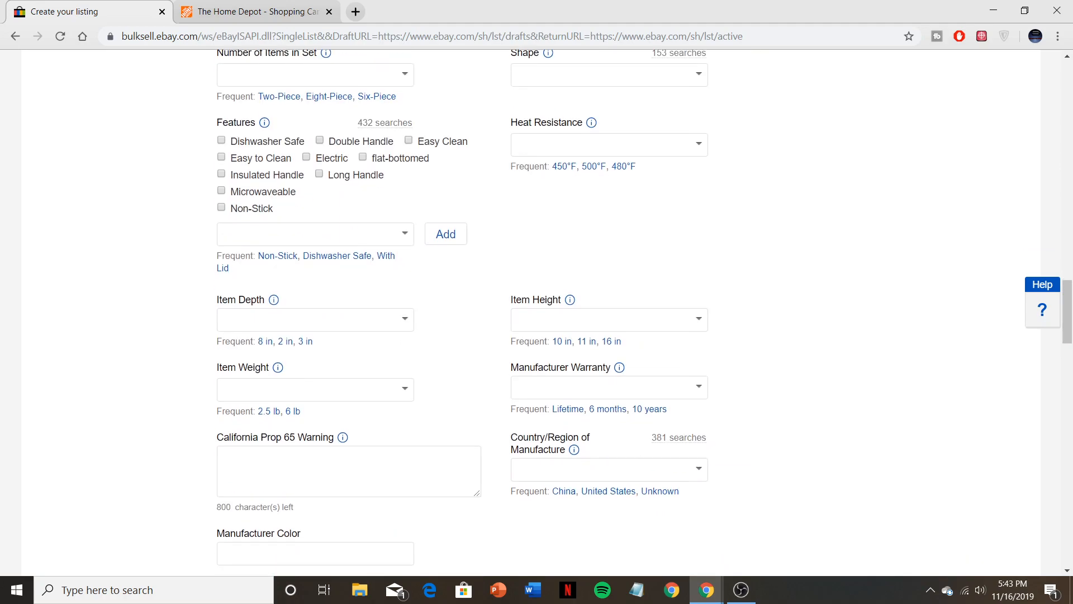
{"action": "scroll", "coordinate": [537, 313], "scroll_direction": "down", "scroll_amount": 1}
{"action": "scroll", "coordinate": [536, 313], "scroll_direction": "down", "scroll_amount": 2}
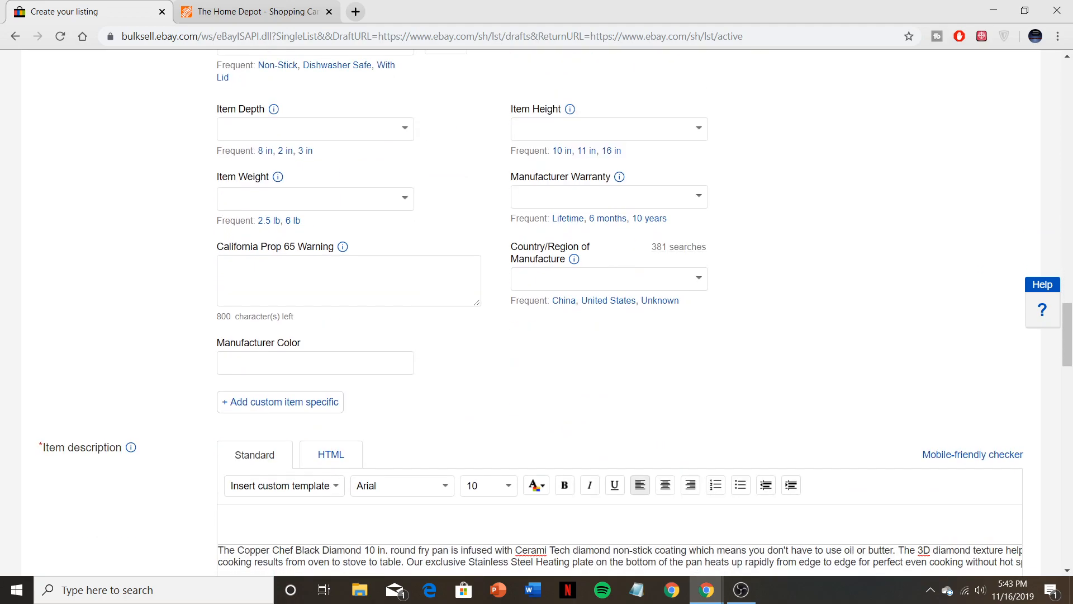
{"action": "scroll", "coordinate": [537, 313], "scroll_direction": "down", "scroll_amount": 3}
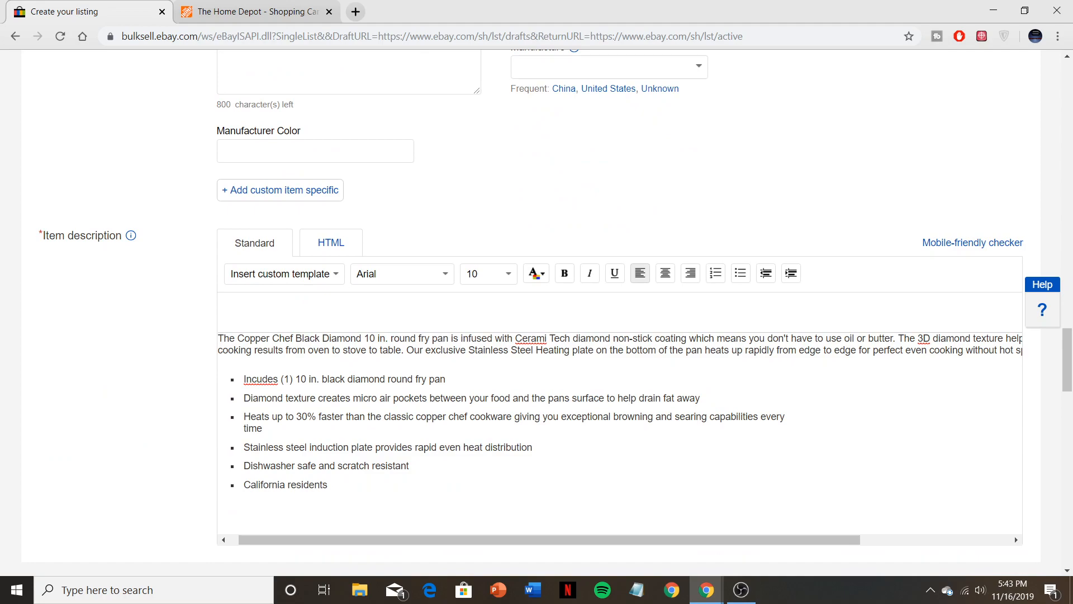
{"action": "scroll", "coordinate": [537, 313], "scroll_direction": "down", "scroll_amount": 2}
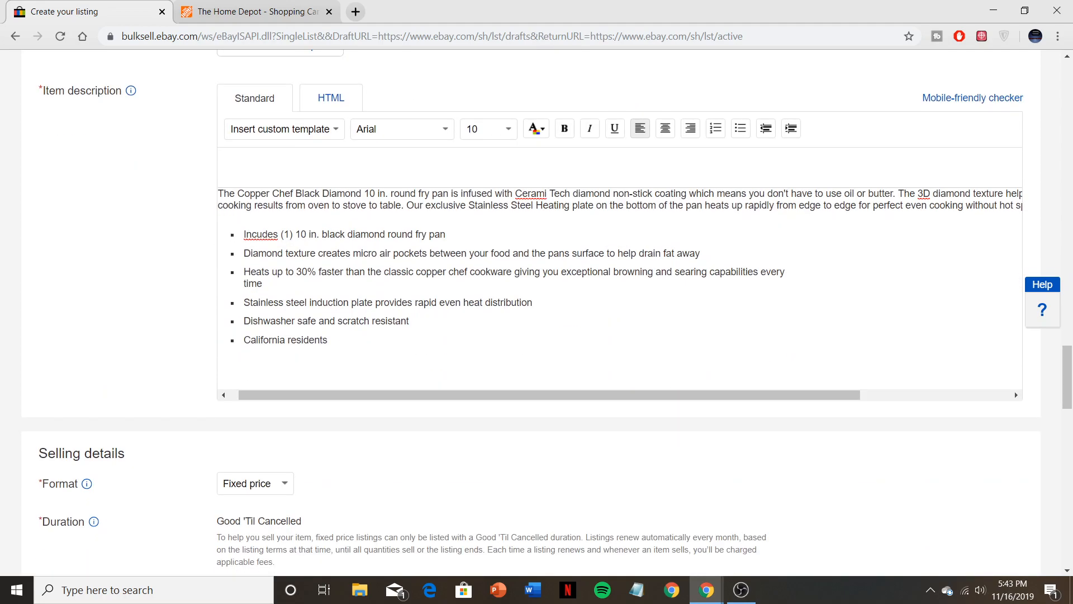
- Set the available quantity in the selling details to 5
{"action": "scroll", "coordinate": [537, 313], "scroll_direction": "down", "scroll_amount": 4}
{"action": "scroll", "coordinate": [536, 313], "scroll_direction": "down", "scroll_amount": 3}
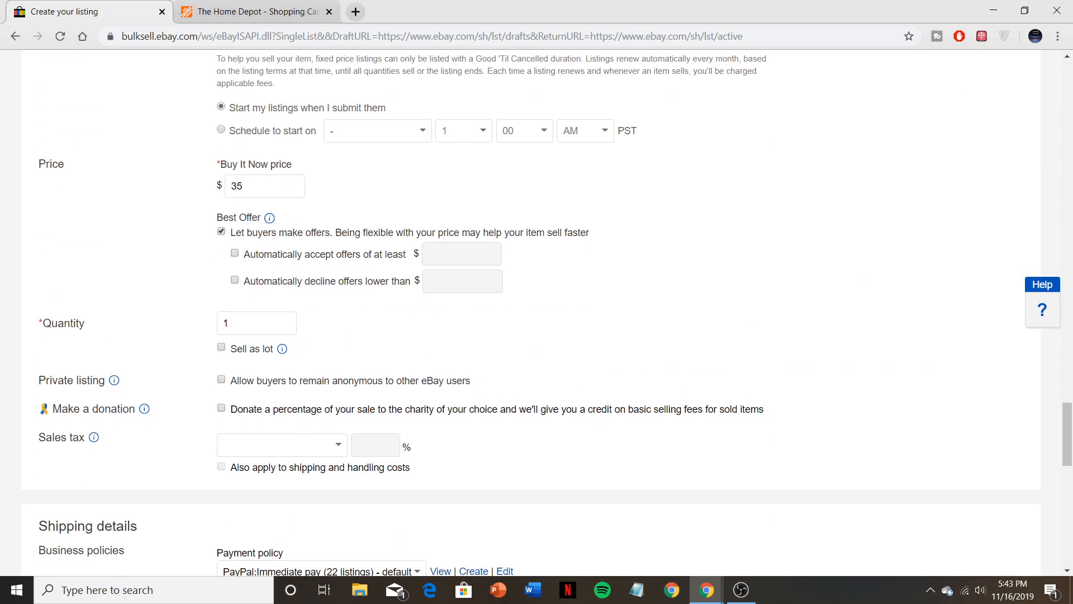
{"action": "double_click", "coordinate": [227, 323]}
{"action": "type", "text": "5"}
{"action": "left_click", "coordinate": [425, 330]}
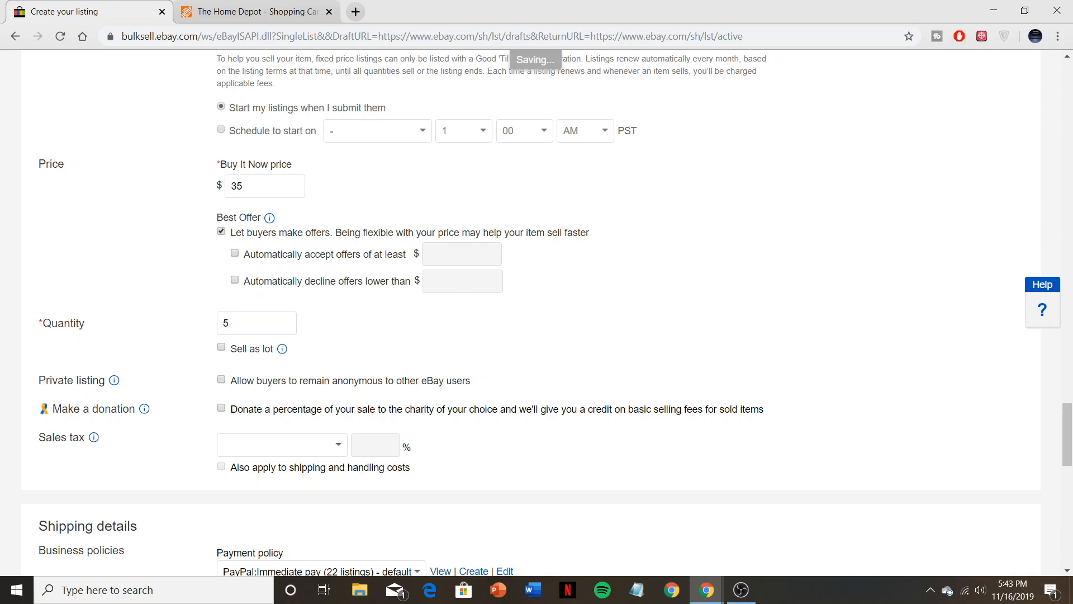
- Check the remaining price, shipping and promotion settings, and submit the item for sale
{"action": "scroll", "coordinate": [536, 312], "scroll_direction": "down", "scroll_amount": 6}
{"action": "scroll", "coordinate": [536, 311], "scroll_direction": "up", "scroll_amount": 4}
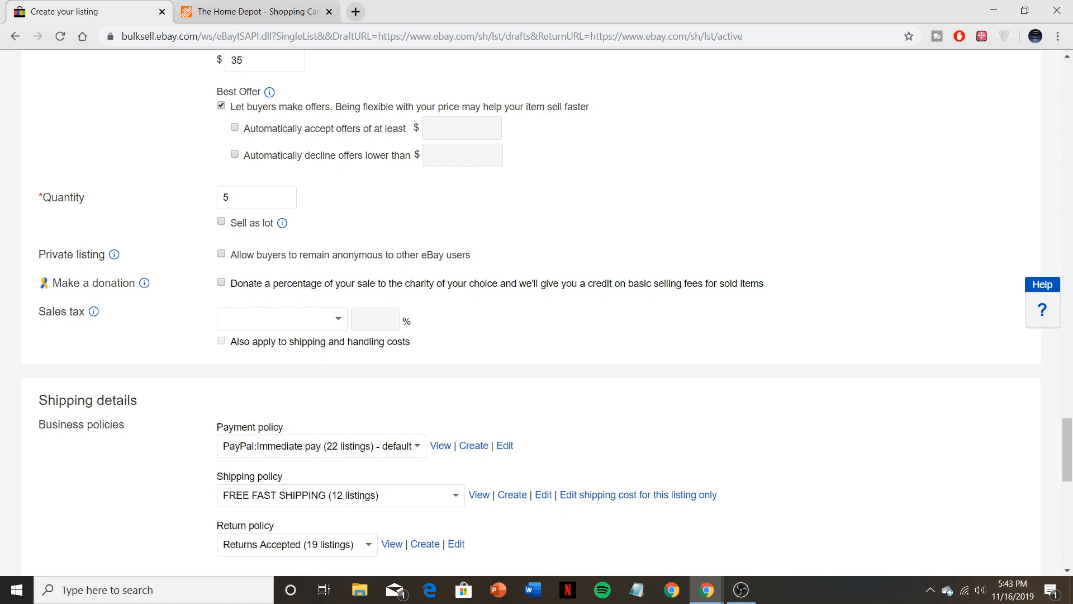
{"action": "scroll", "coordinate": [531, 313], "scroll_direction": "down", "scroll_amount": 2}
{"action": "scroll", "coordinate": [531, 313], "scroll_direction": "down", "scroll_amount": 8}
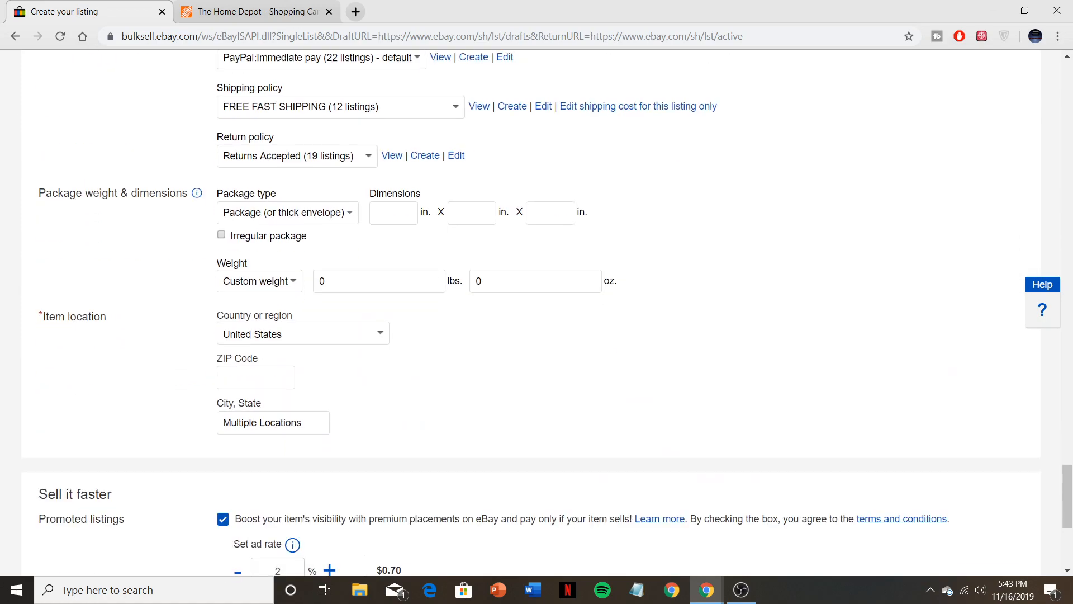
{"action": "scroll", "coordinate": [531, 313], "scroll_direction": "down", "scroll_amount": 3}
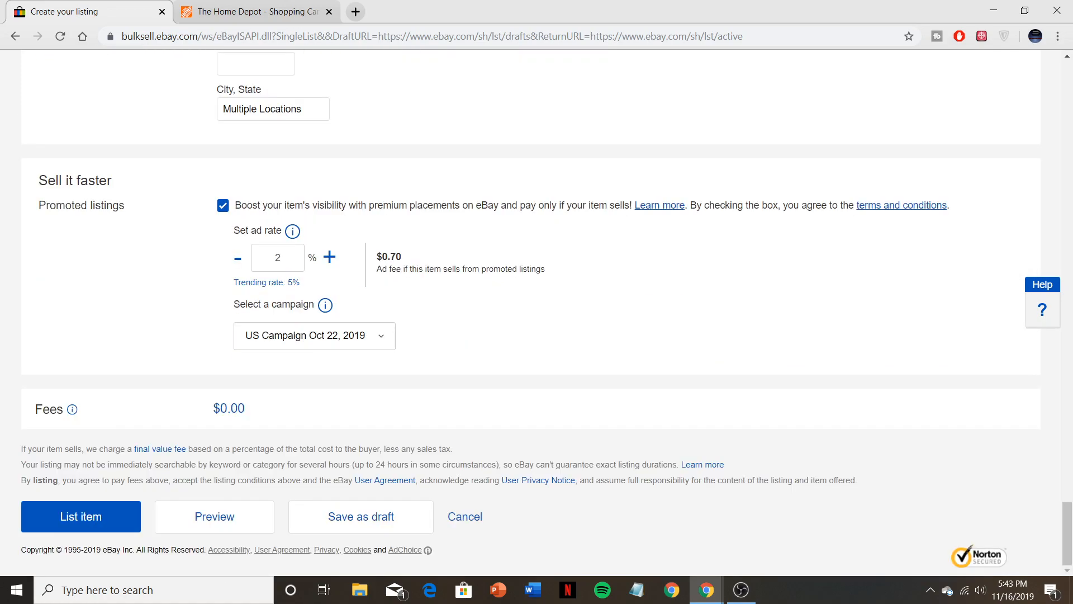
{"action": "left_click", "coordinate": [81, 517]}
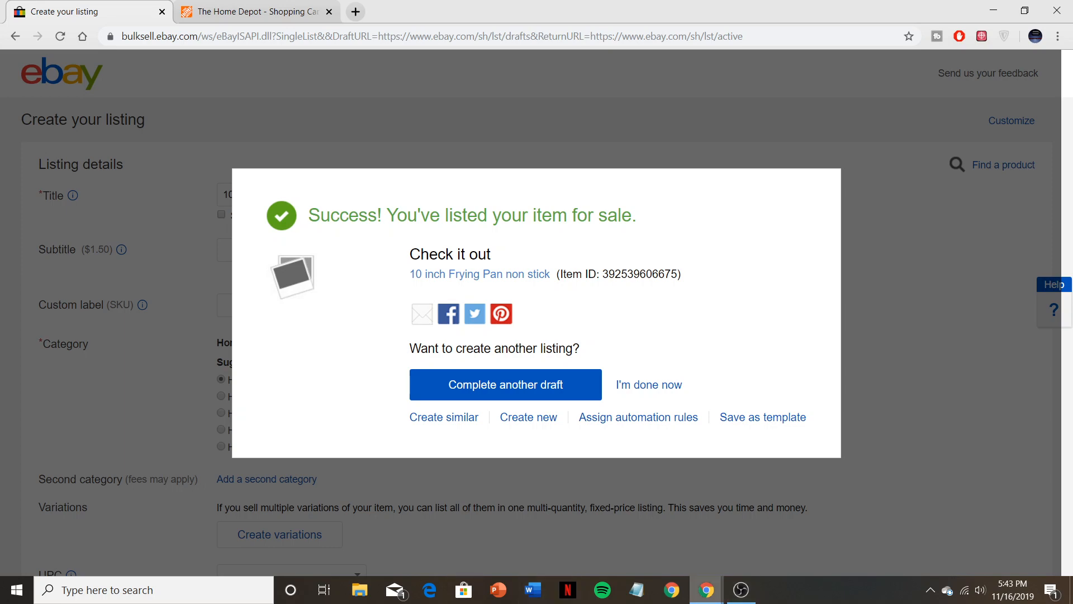
{"action": "mouse_move", "coordinate": [707, 589]}
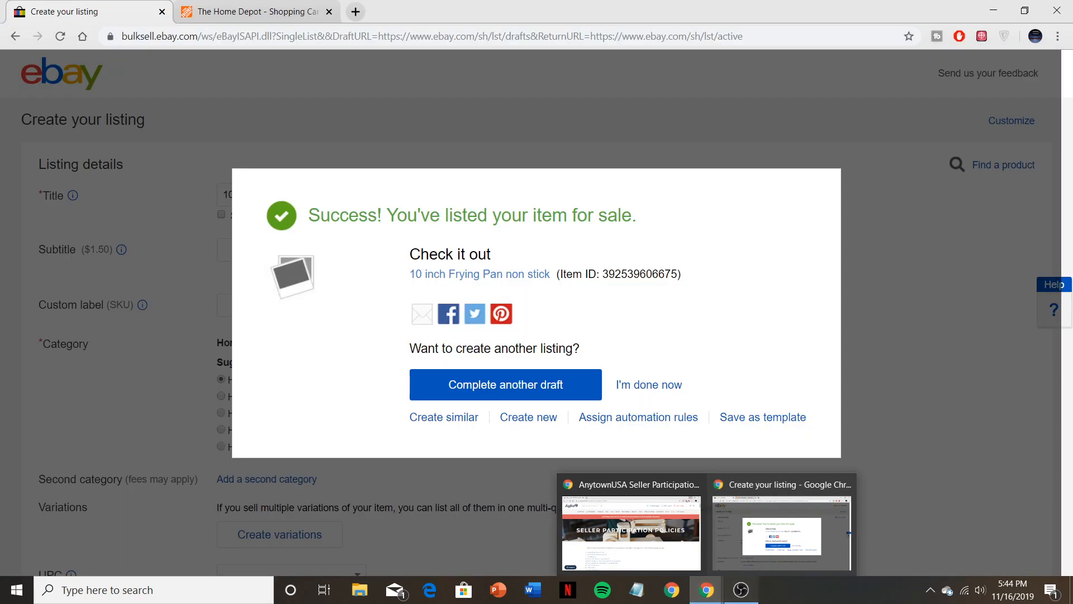
{"action": "left_click", "coordinate": [741, 589]}
{"action": "left_click", "coordinate": [828, 455]}
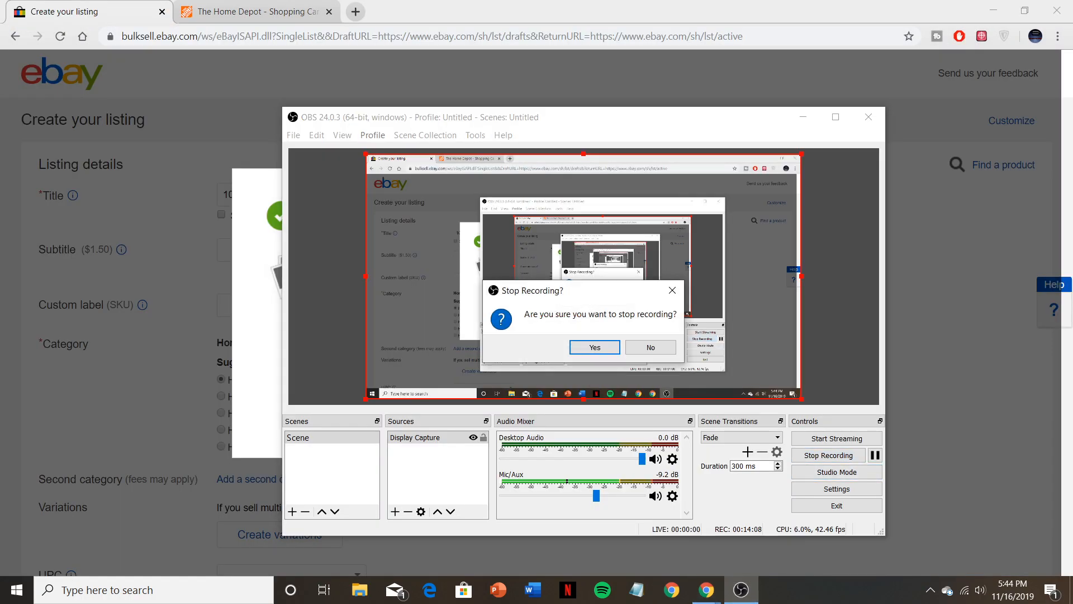